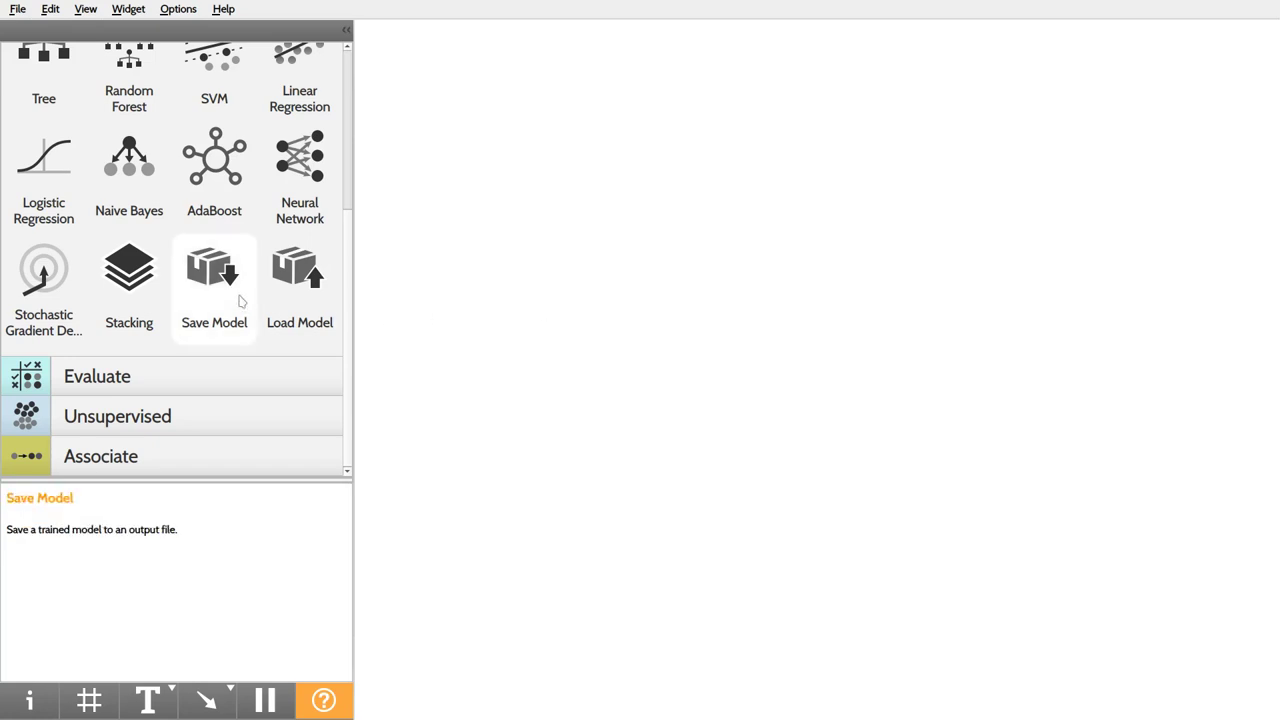
Step: Place a File widget from the Data category near the upper-left corner of the empty canvas
{"action": "scroll", "coordinate": [288, 117], "scroll_direction": "up", "scroll_amount": 4}
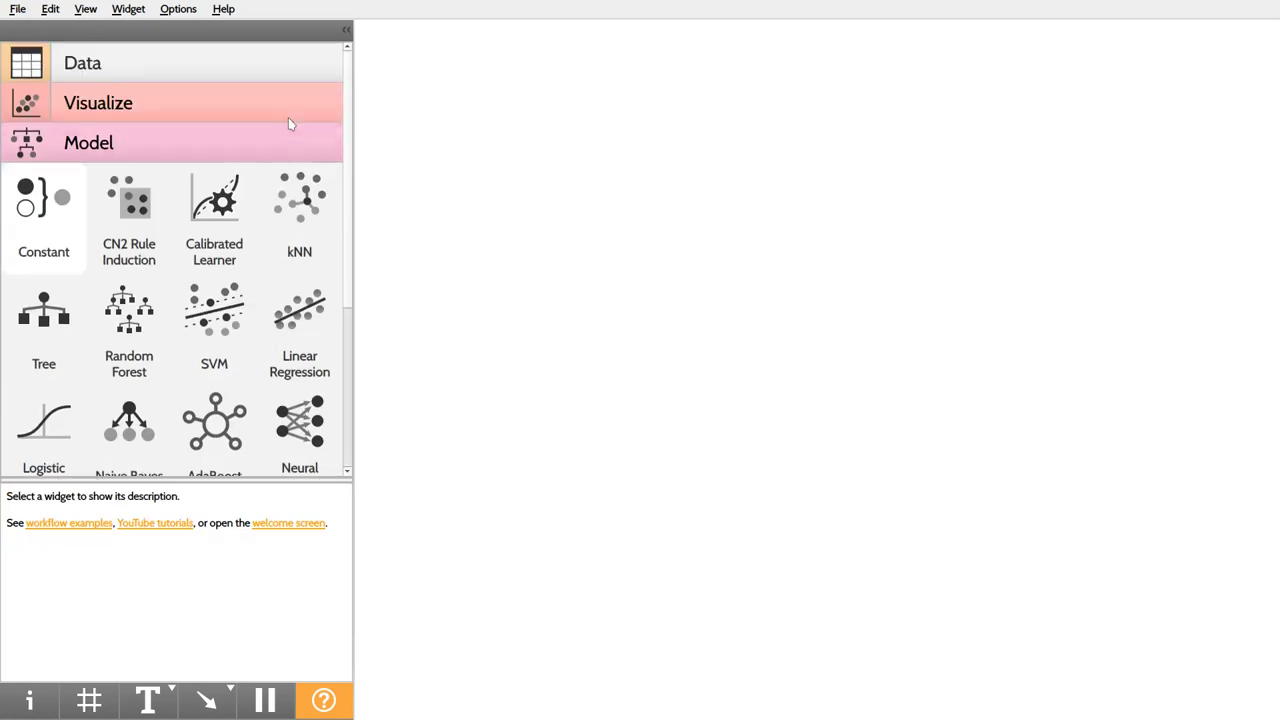
{"action": "left_click", "coordinate": [54, 142]}
{"action": "left_click", "coordinate": [68, 63]}
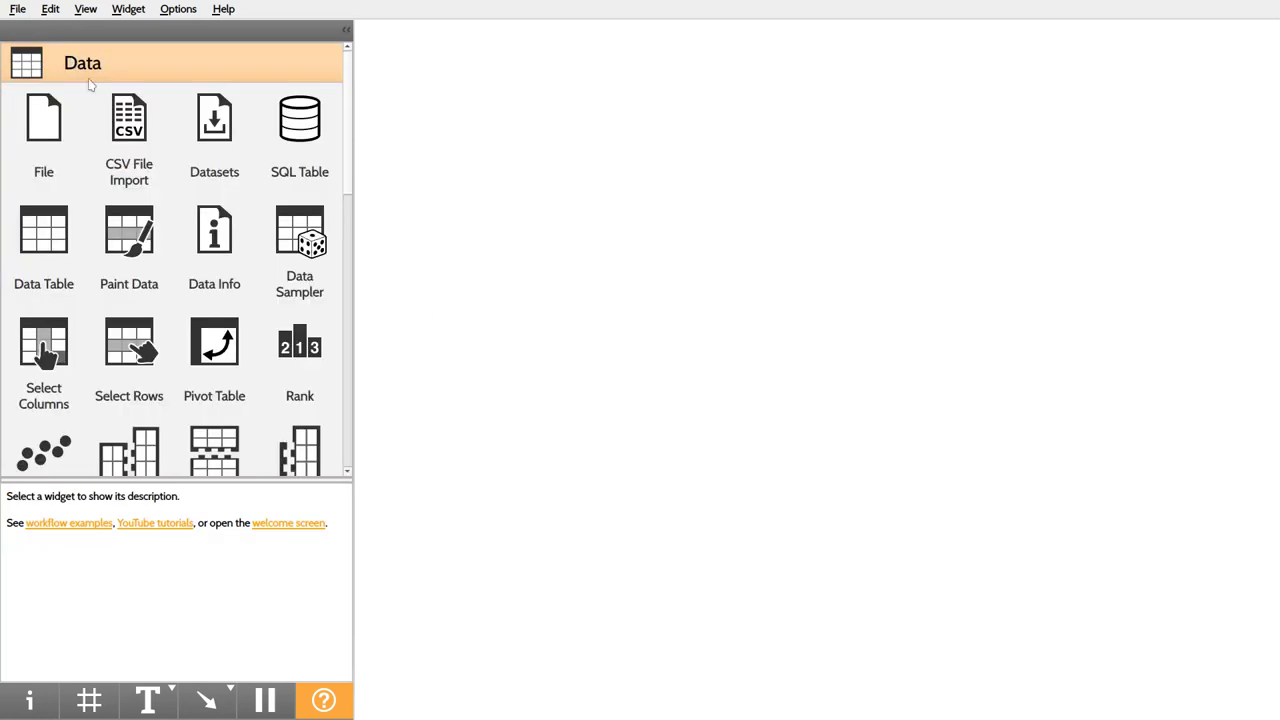
{"action": "left_click_drag", "start_coordinate": [43, 122], "coordinate": [463, 149]}
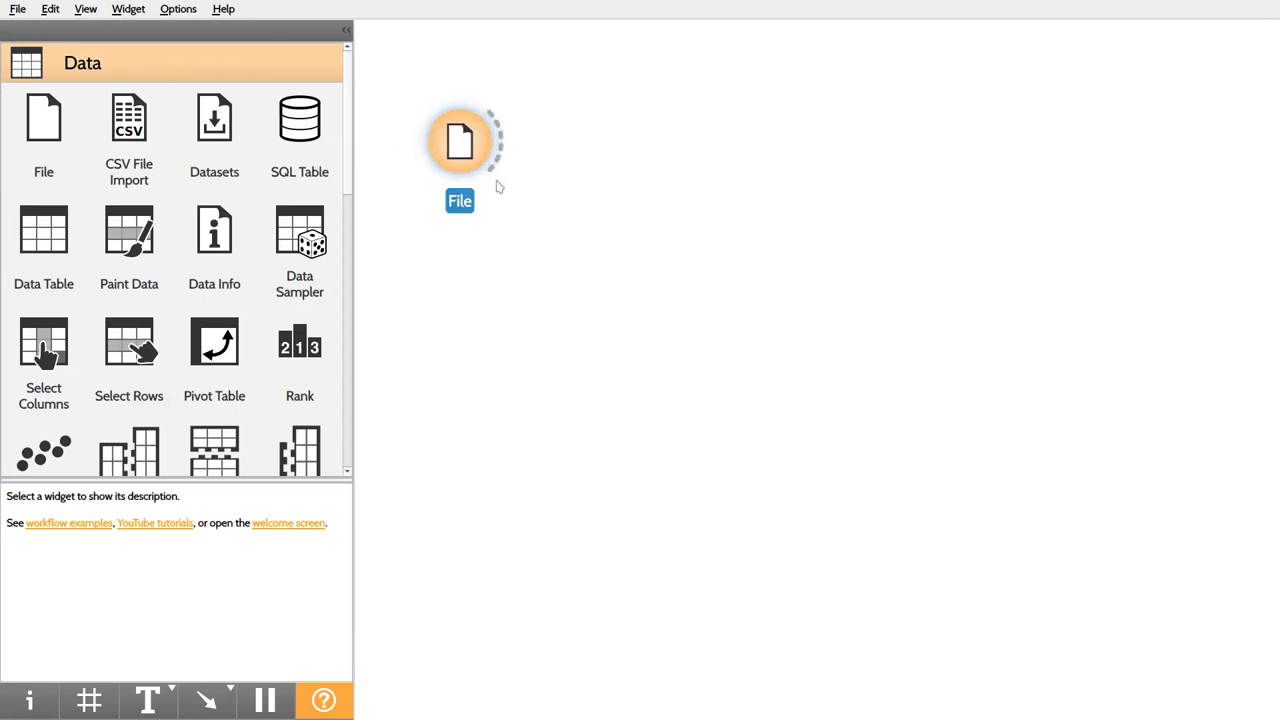
Step: Load the titanic.tab dataset into the File widget from the documentation datasets
{"action": "double_click", "coordinate": [470, 151]}
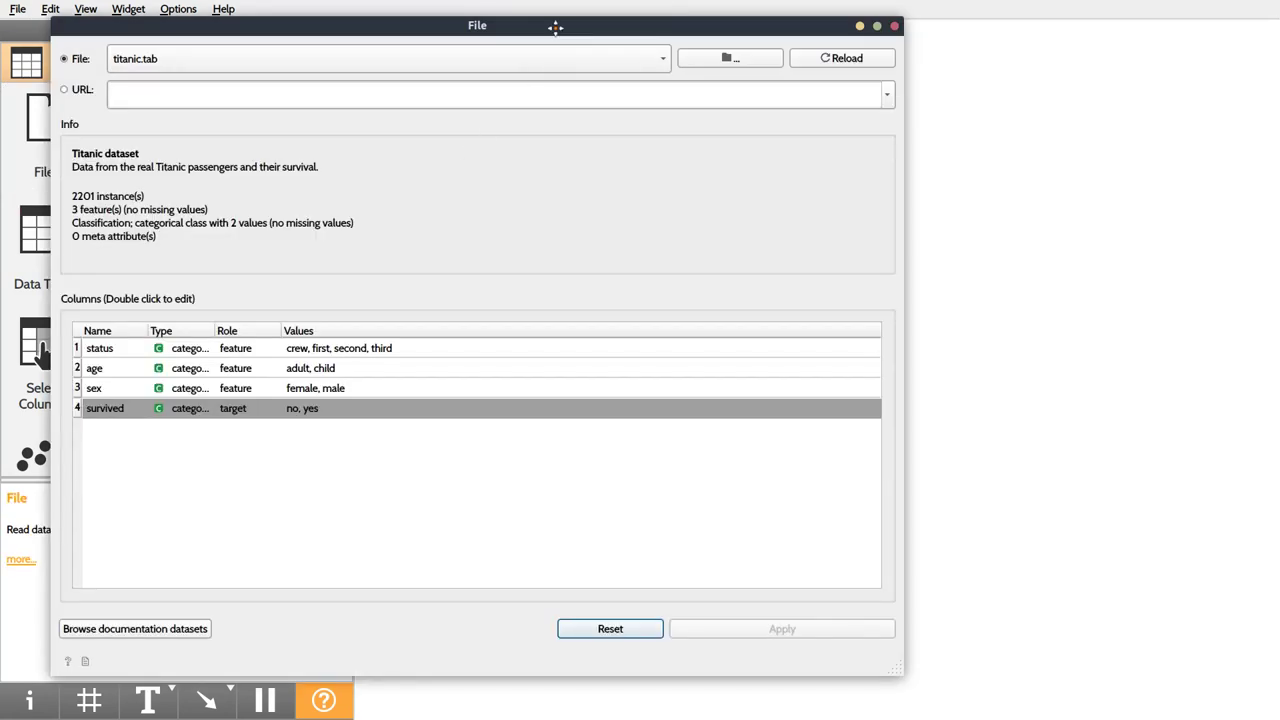
{"action": "left_click_drag", "start_coordinate": [556, 26], "coordinate": [697, 47]}
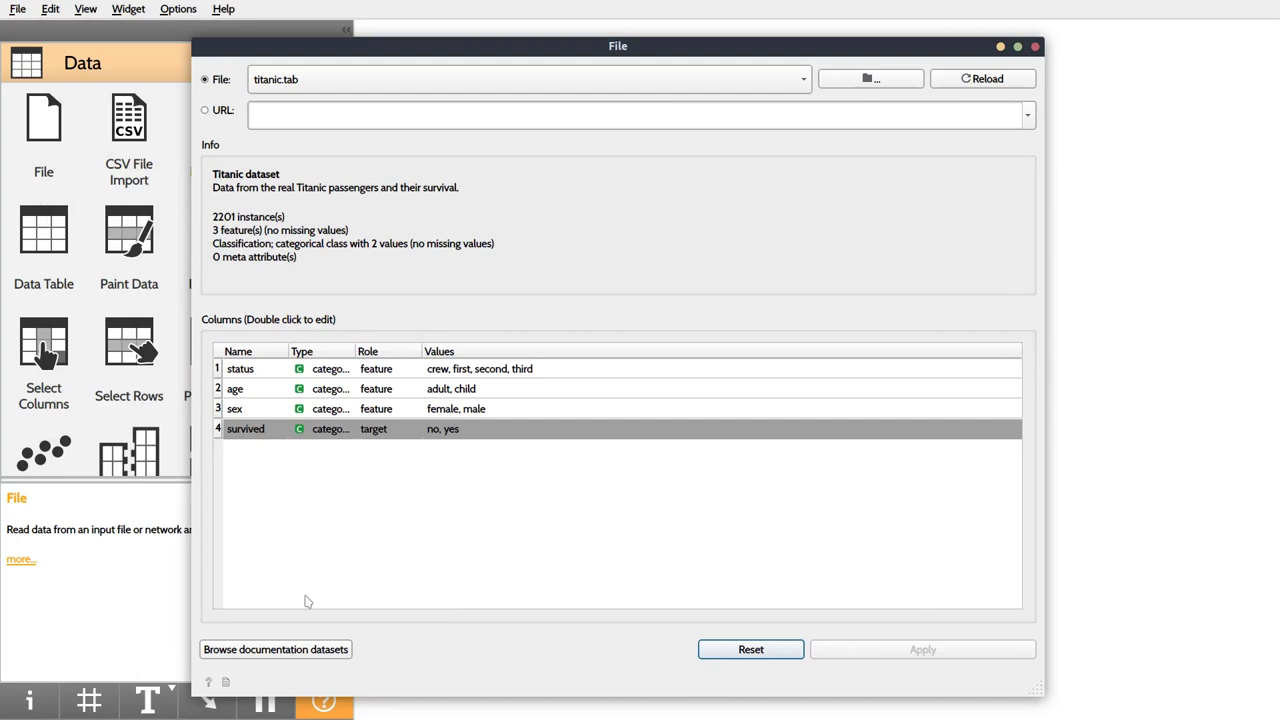
{"action": "left_click", "coordinate": [310, 651]}
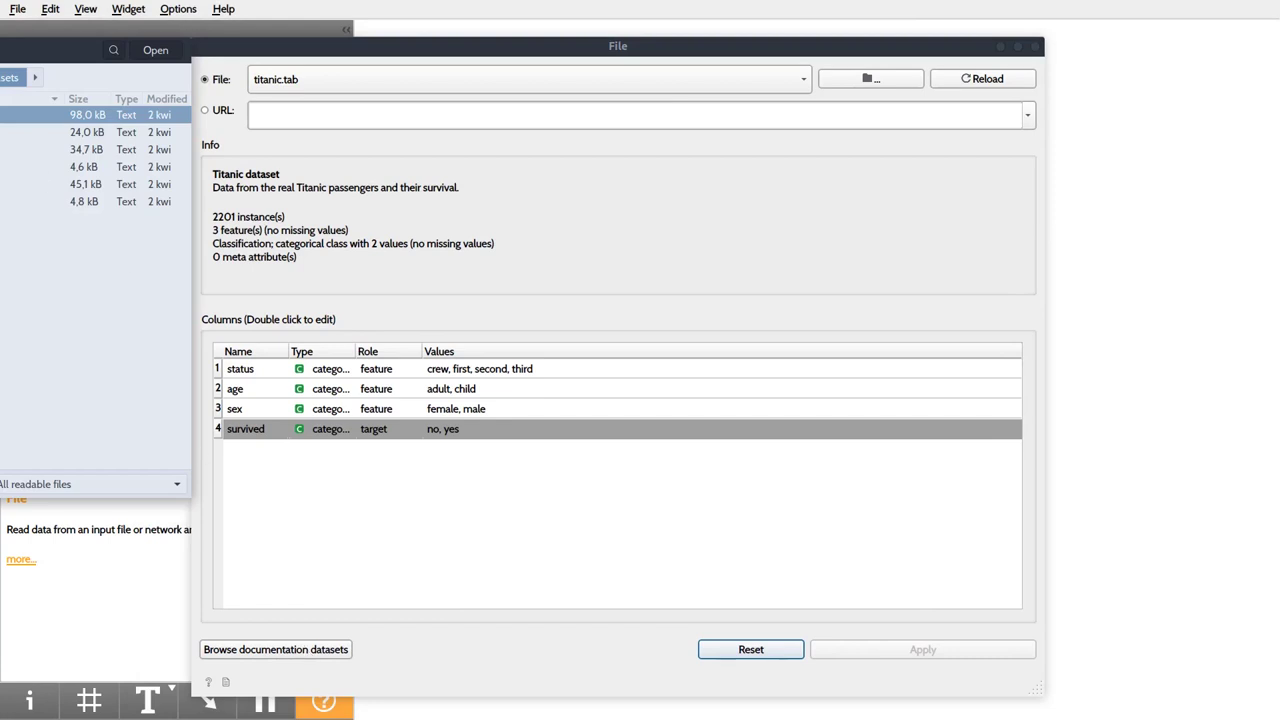
{"action": "left_click", "coordinate": [90, 184]}
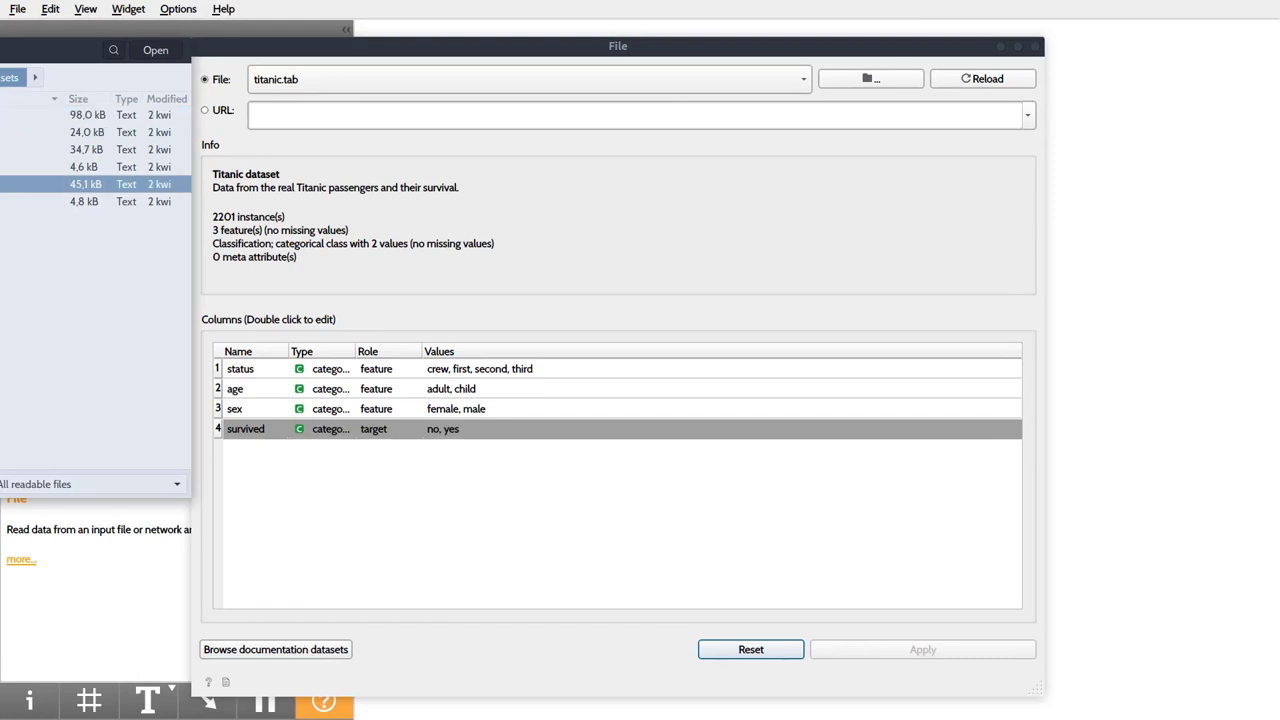
{"action": "left_click", "coordinate": [150, 50]}
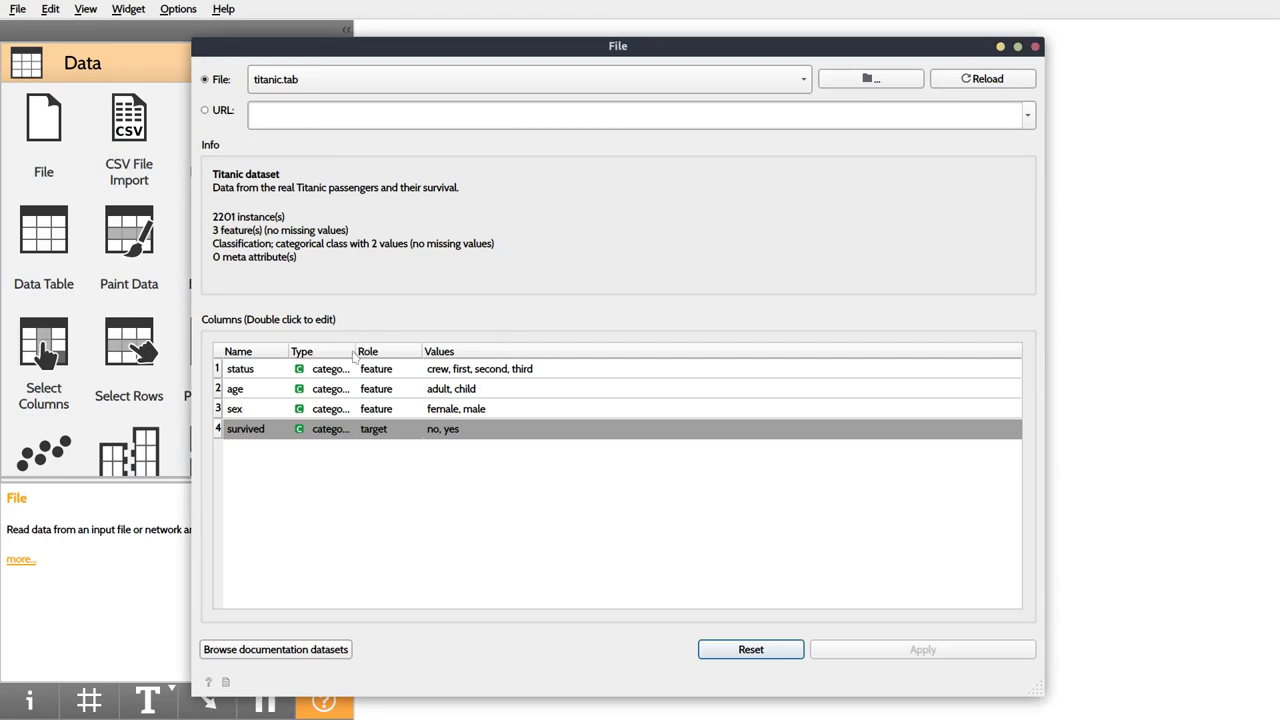
Step: Widen the Type and Role columns in the File widget's column list, review the variables, and close the widget window
{"action": "left_click_drag", "start_coordinate": [356, 351], "coordinate": [380, 352]}
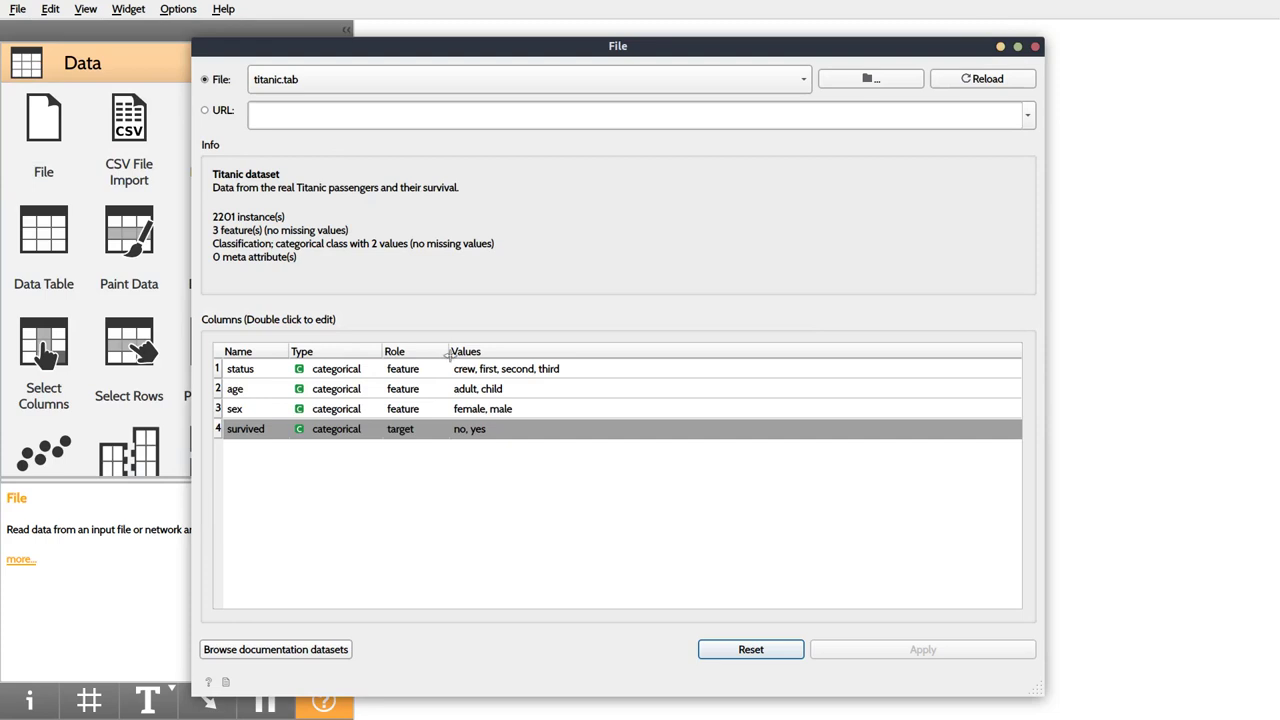
{"action": "left_click_drag", "start_coordinate": [448, 352], "coordinate": [467, 352]}
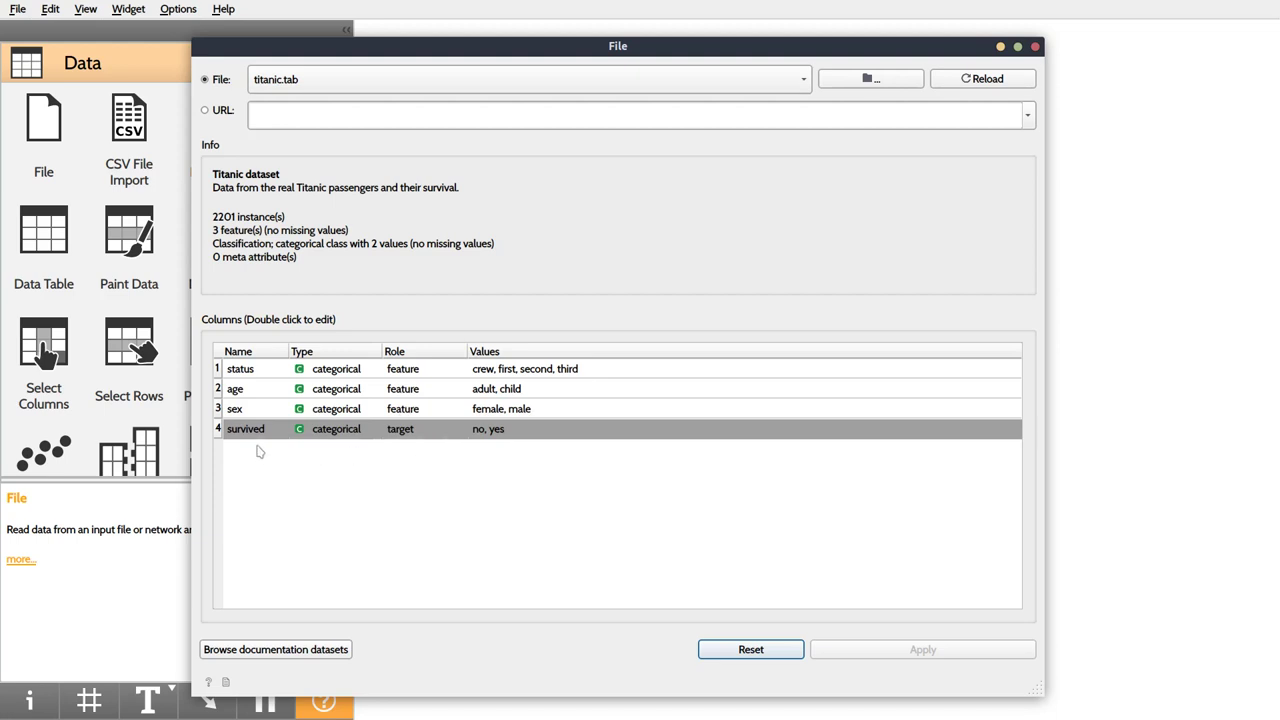
{"action": "left_click", "coordinate": [1036, 48]}
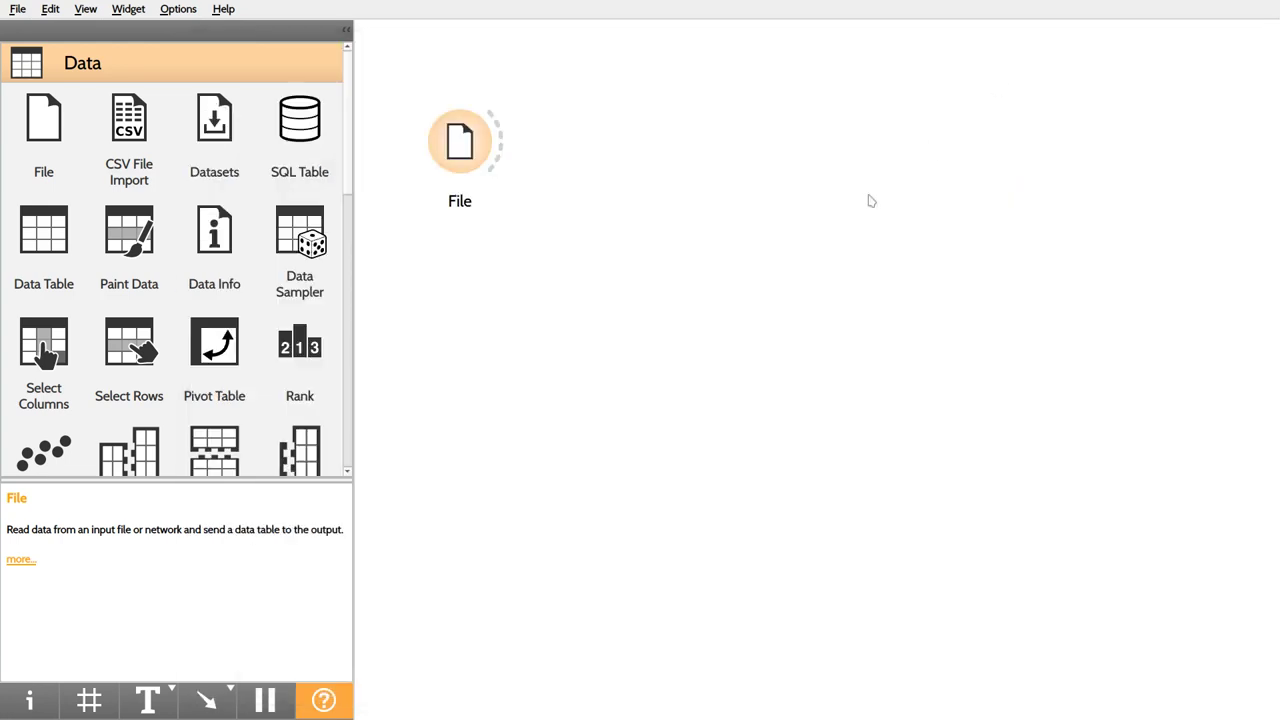
Step: Connect a new Data Table widget to the File widget's output and browse the Titanic rows in it
{"action": "left_click_drag", "start_coordinate": [55, 232], "coordinate": [960, 67]}
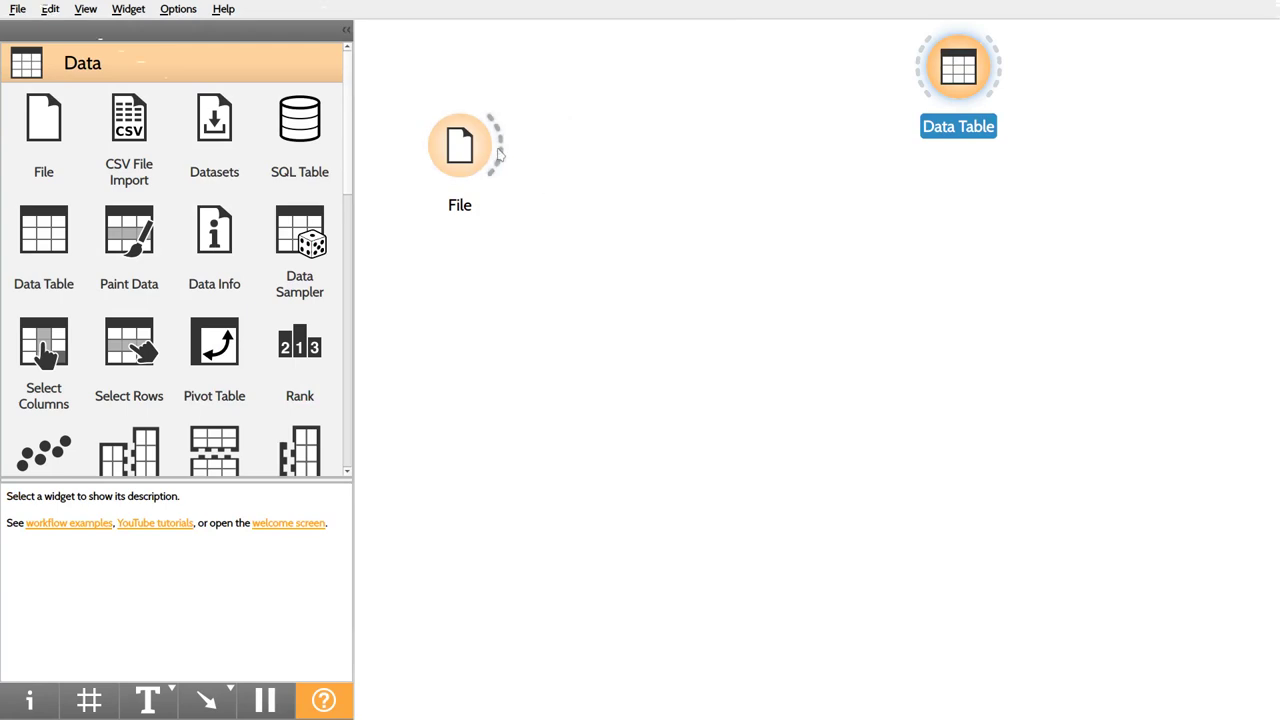
{"action": "left_click_drag", "start_coordinate": [500, 152], "coordinate": [1005, 147]}
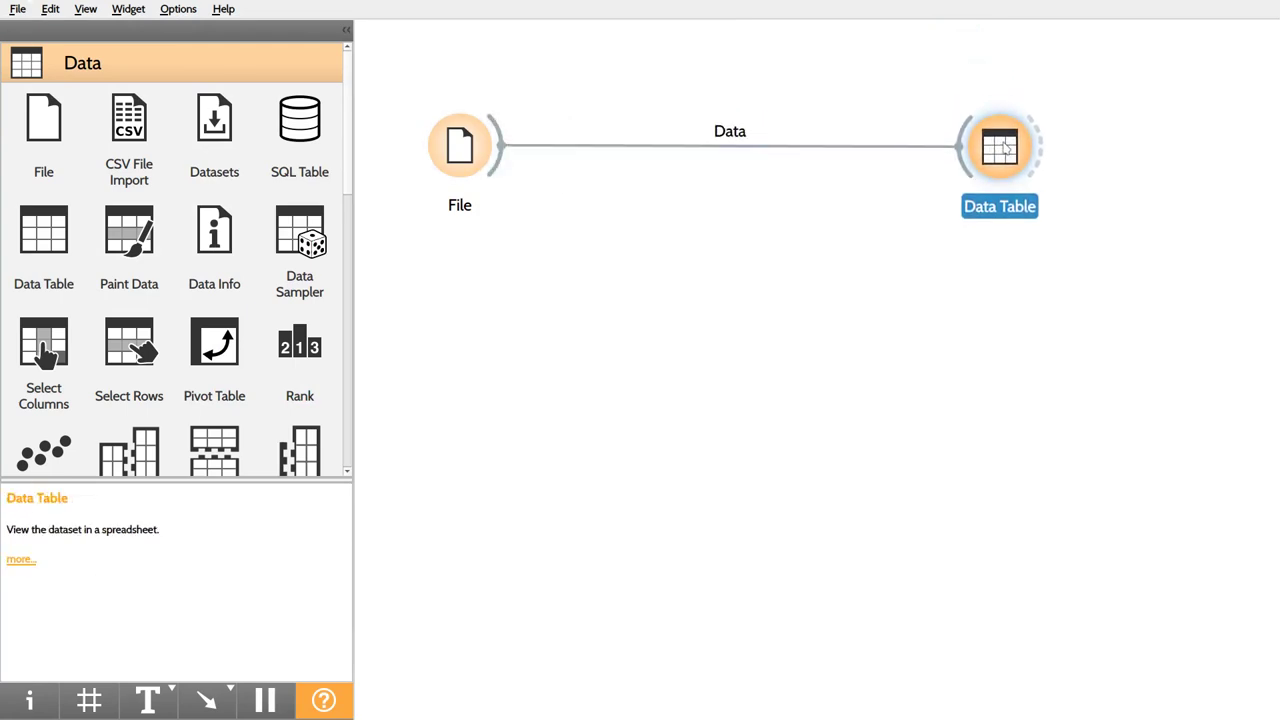
{"action": "double_click", "coordinate": [1005, 147]}
{"action": "scroll", "coordinate": [290, 180], "scroll_direction": "down", "scroll_amount": 10}
{"action": "scroll", "coordinate": [310, 190], "scroll_direction": "up", "scroll_amount": 10}
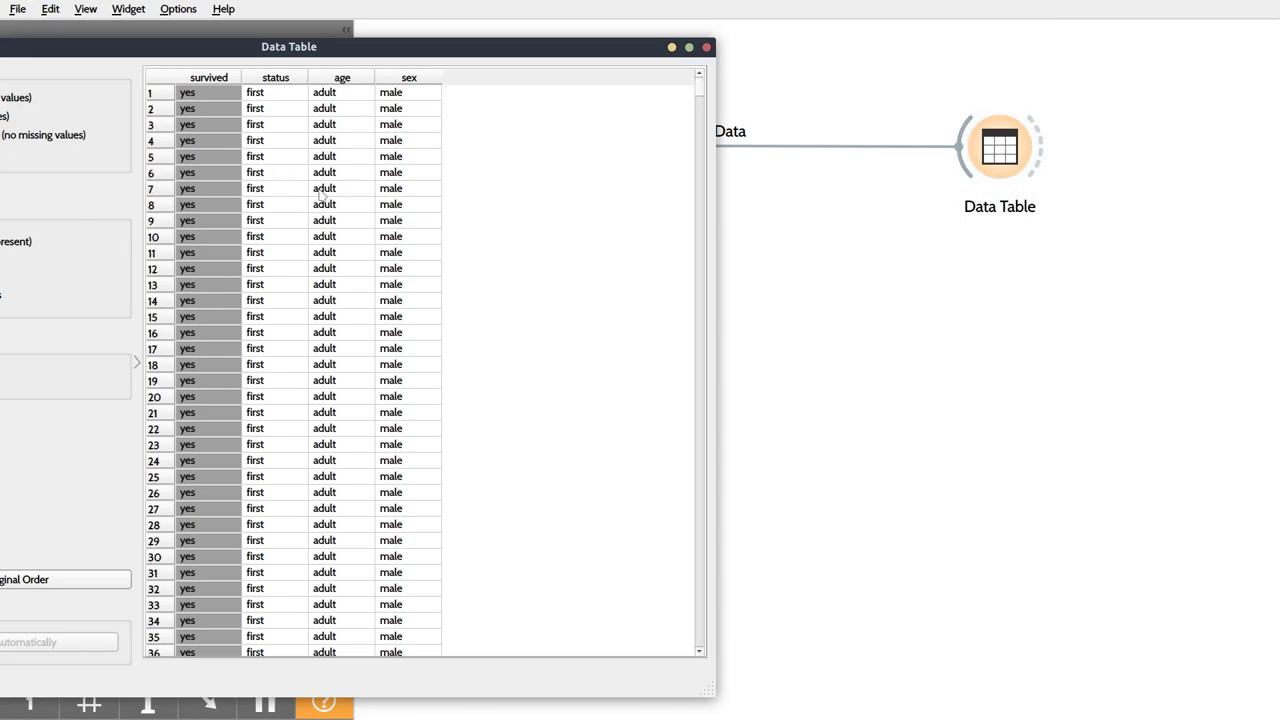
{"action": "left_click", "coordinate": [706, 48]}
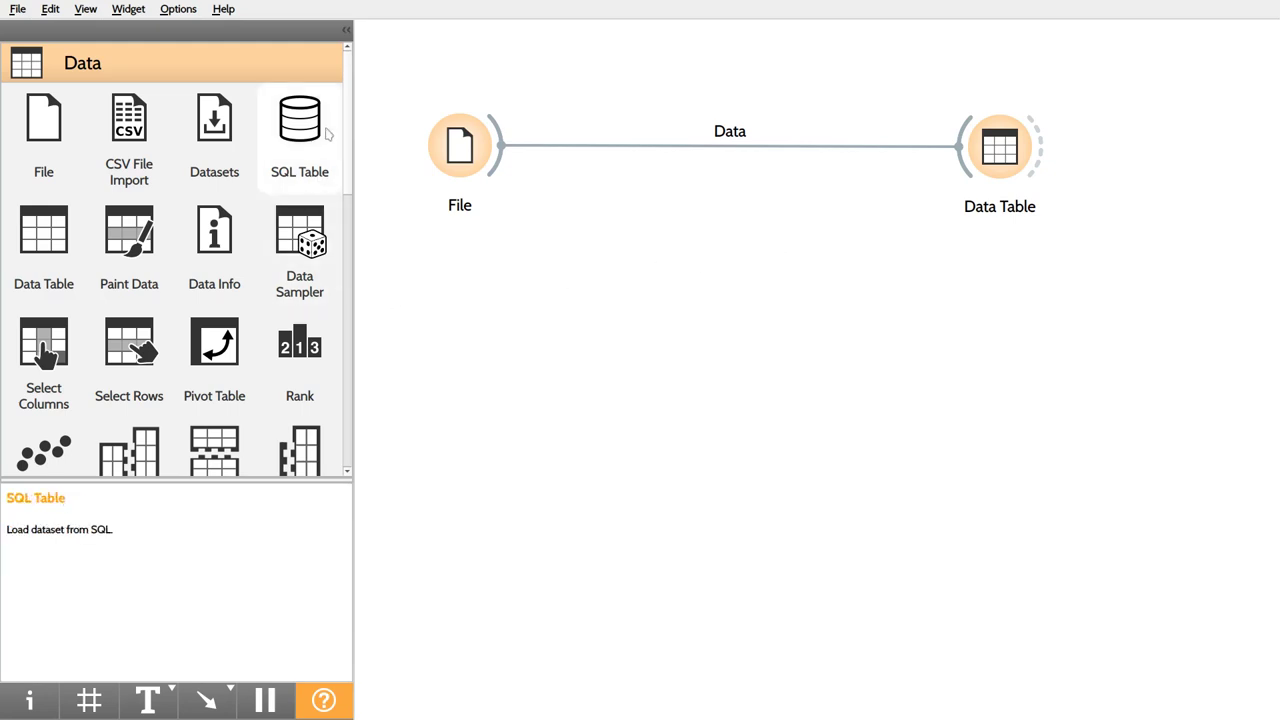
Step: Add a Test and Score widget between and below the existing widgets and feed it the File widget's data
{"action": "left_click_drag", "start_coordinate": [352, 123], "coordinate": [352, 410]}
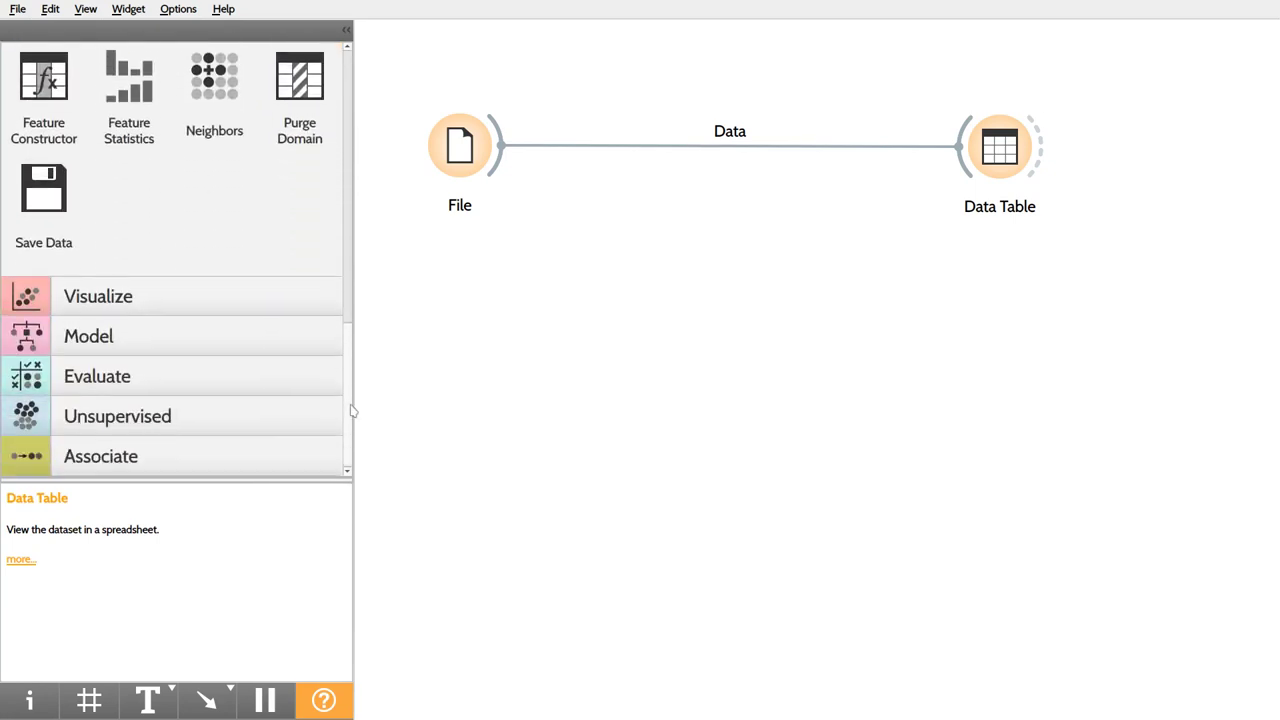
{"action": "left_click", "coordinate": [92, 390]}
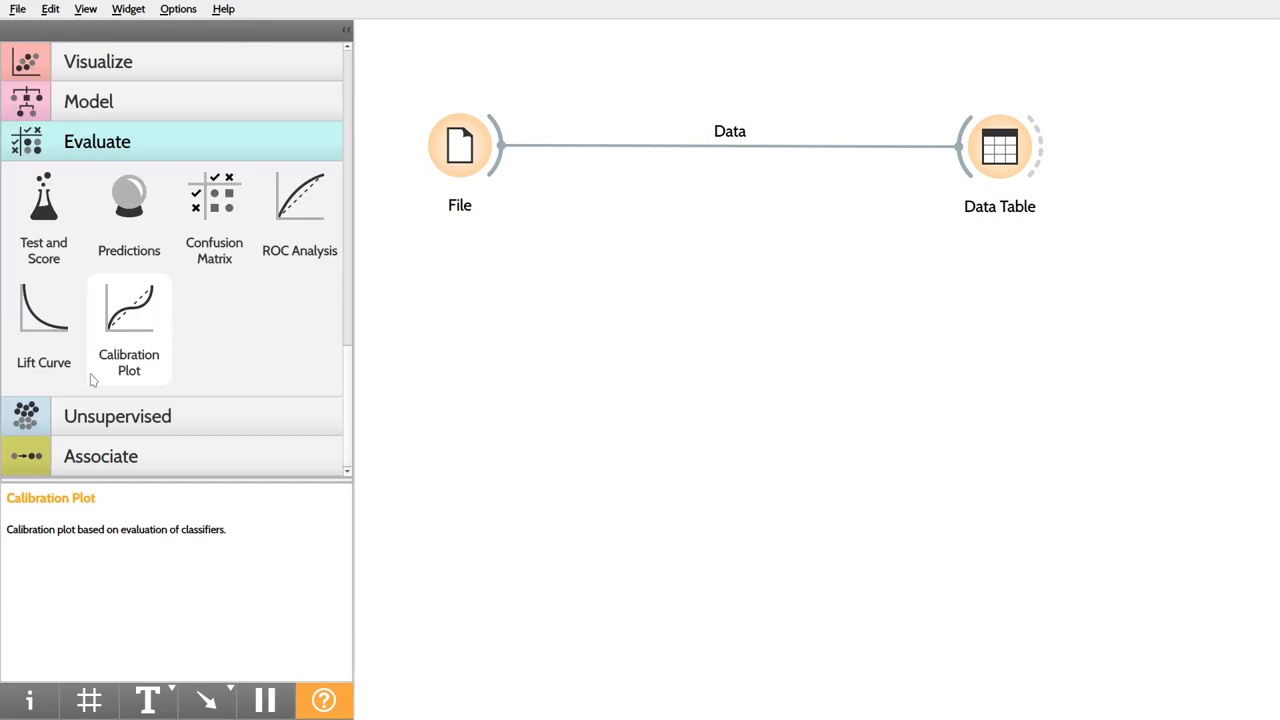
{"action": "left_click_drag", "start_coordinate": [47, 230], "coordinate": [760, 300]}
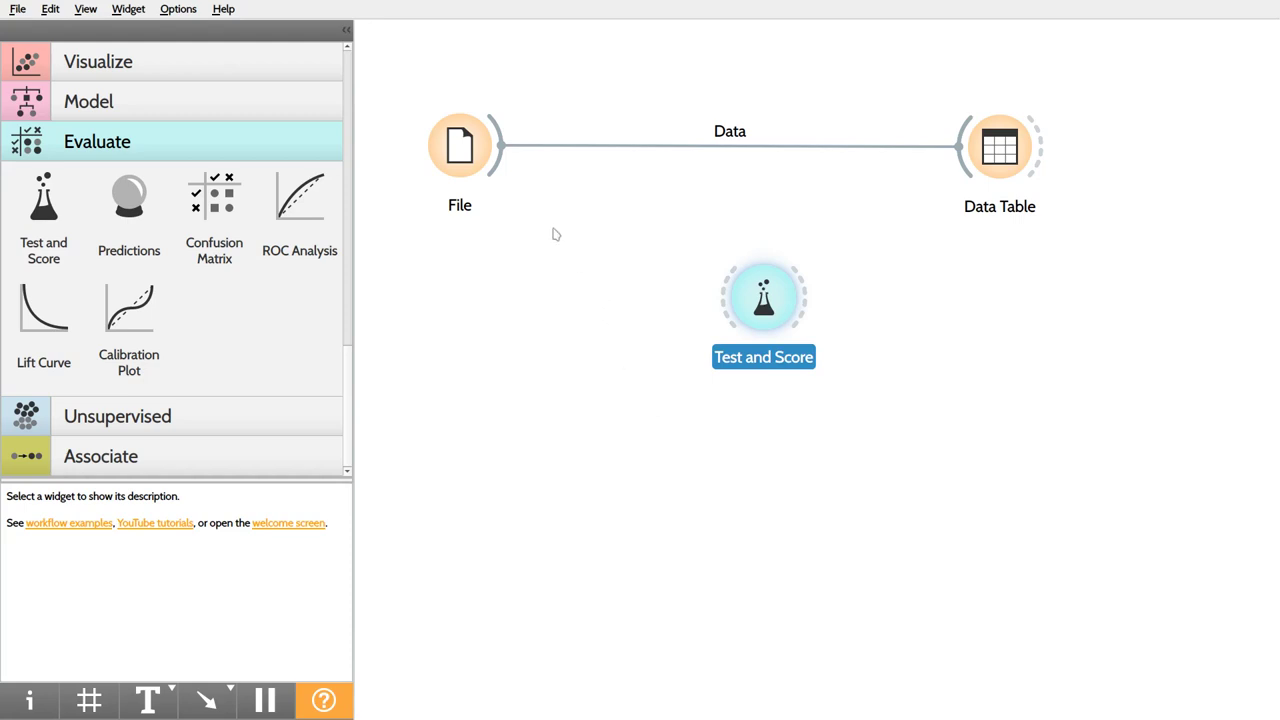
{"action": "left_click_drag", "start_coordinate": [507, 165], "coordinate": [726, 298]}
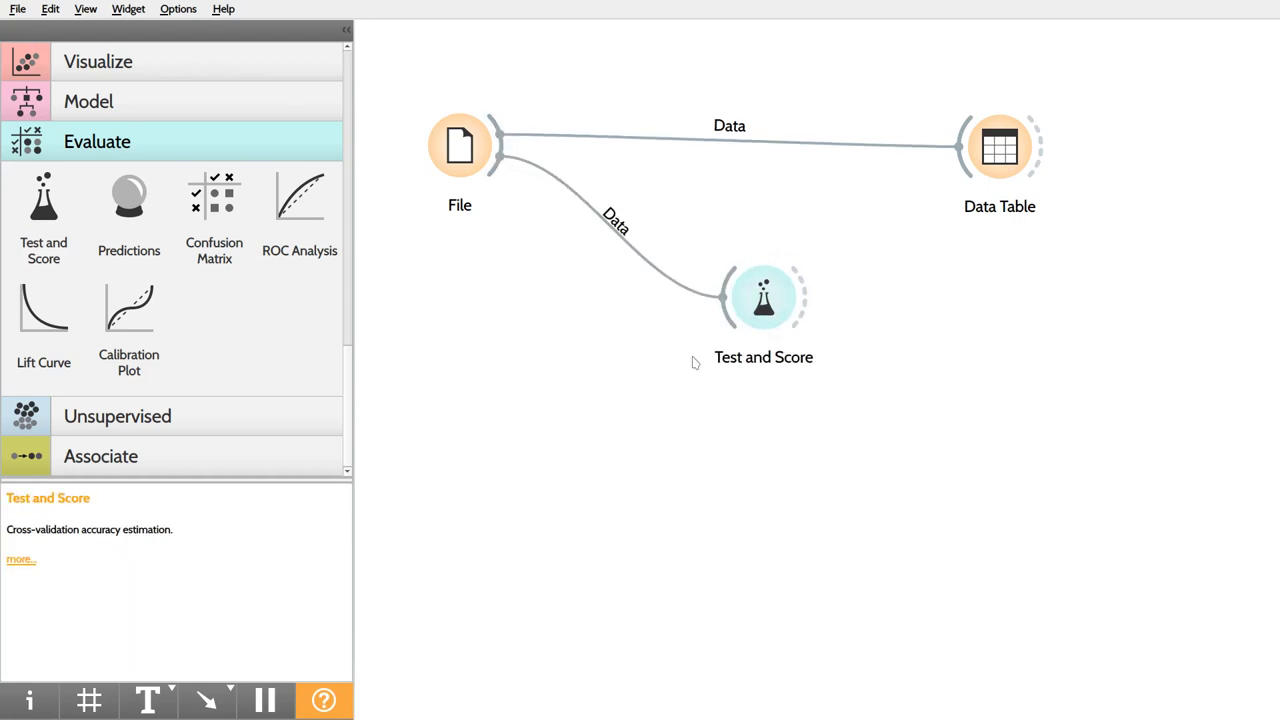
Step: Add a Constant model widget to the canvas below the File widget
{"action": "left_click", "coordinate": [98, 107]}
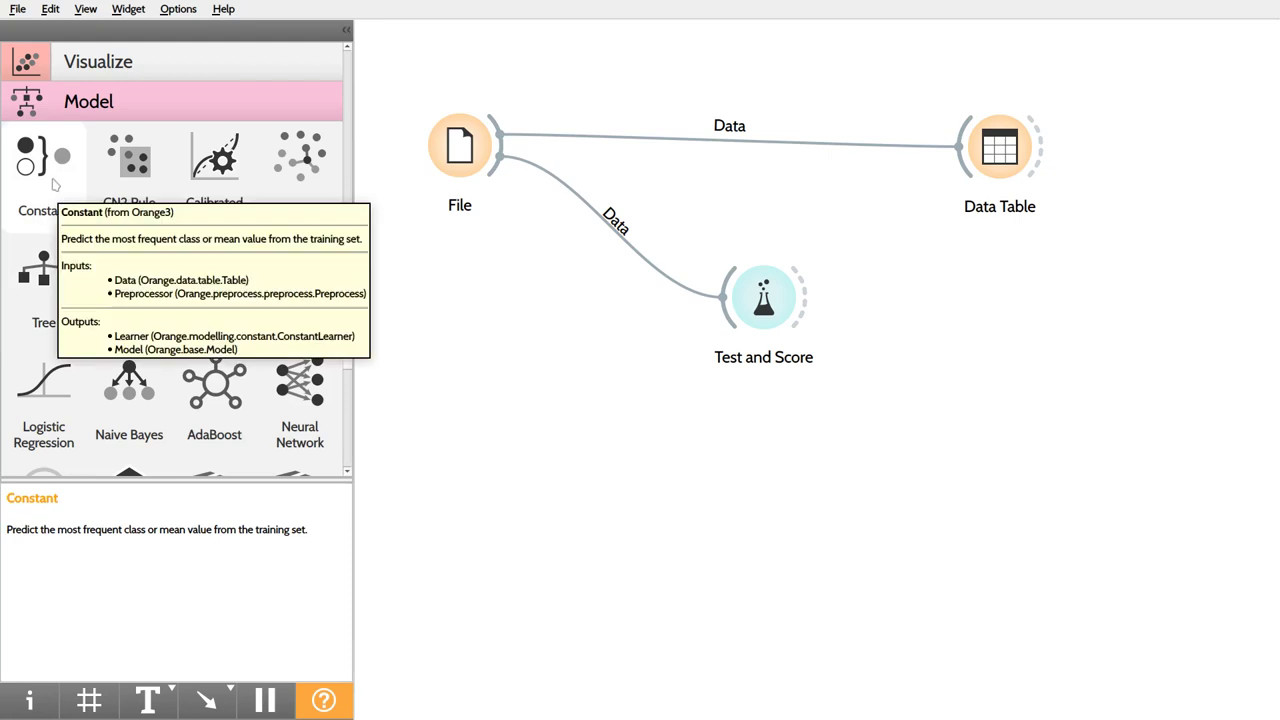
{"action": "left_click_drag", "start_coordinate": [50, 176], "coordinate": [485, 338]}
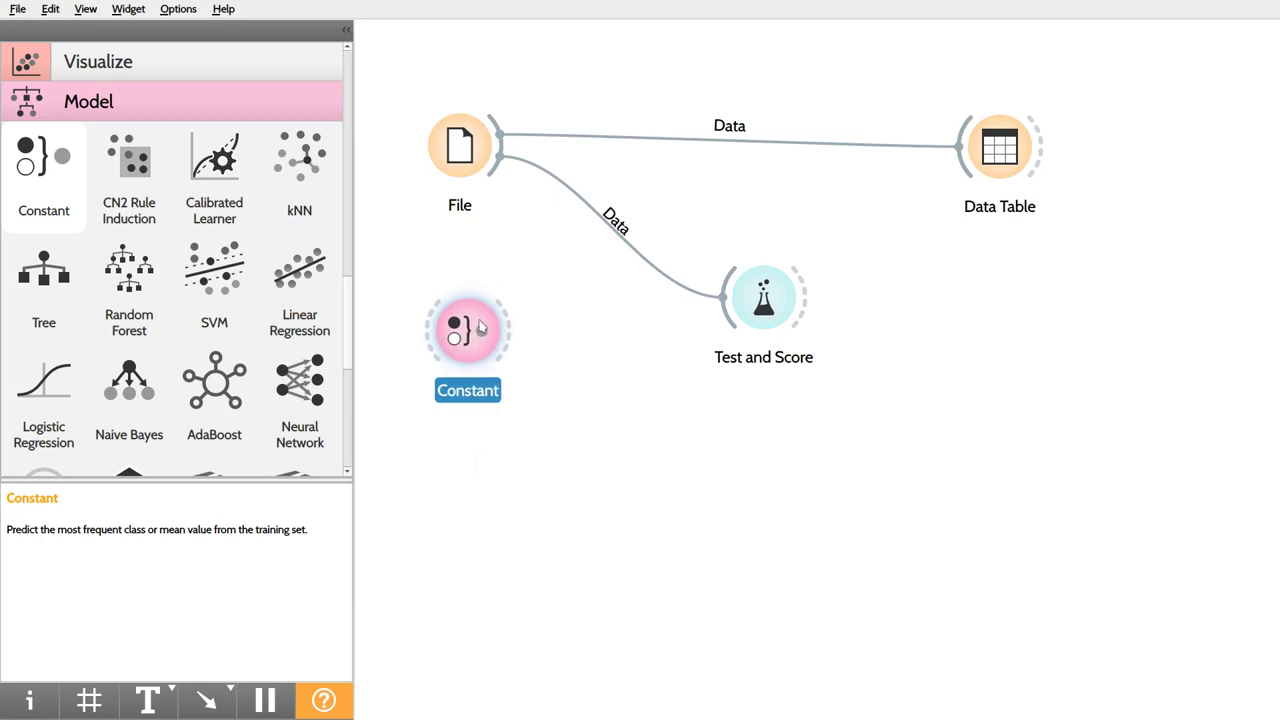
{"action": "mouse_move", "coordinate": [480, 340]}
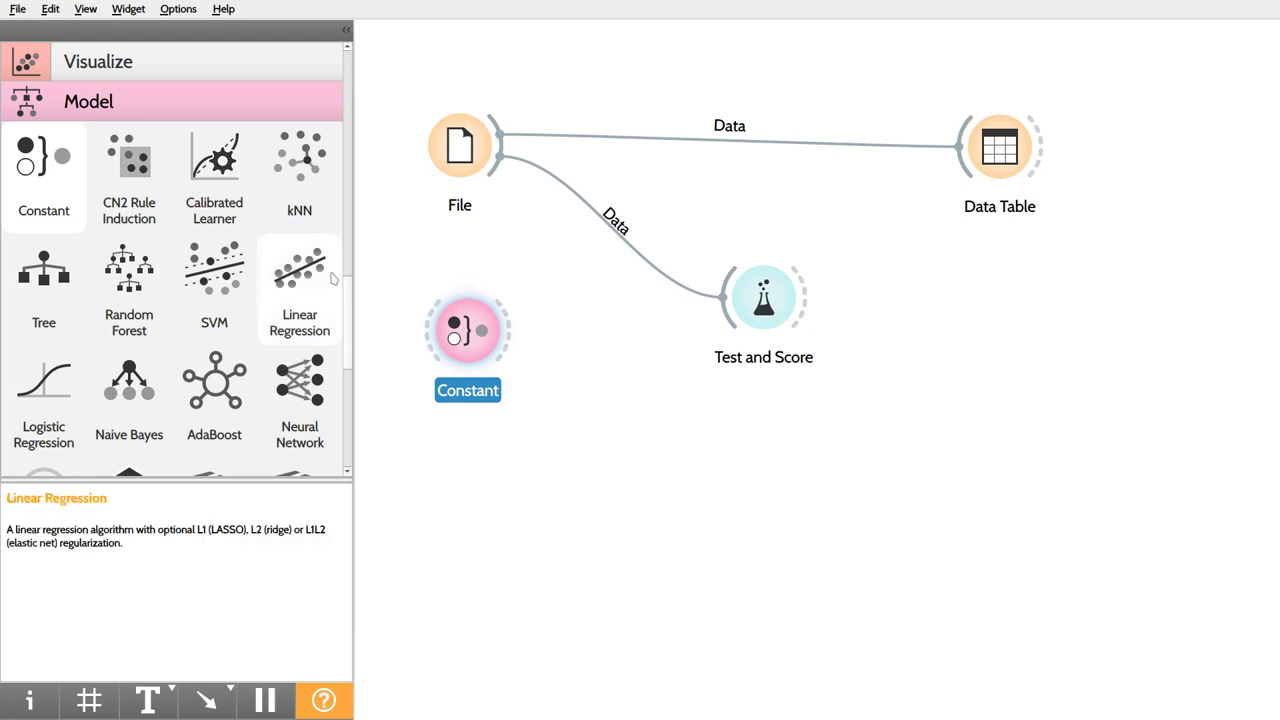
Step: Add a kNN model widget aligned beneath the Constant widget and review its neighbor, metric and weight settings
{"action": "left_click_drag", "start_coordinate": [306, 160], "coordinate": [477, 477]}
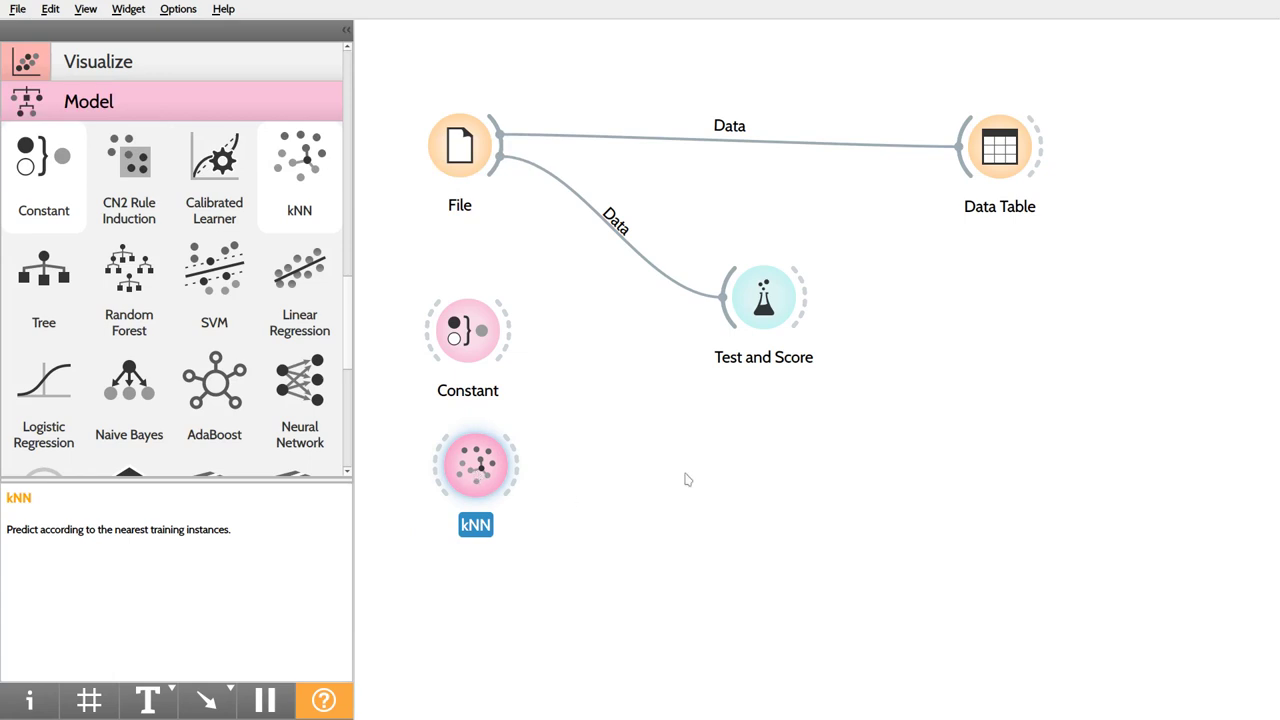
{"action": "double_click", "coordinate": [493, 472]}
{"action": "left_click_drag", "start_coordinate": [395, 3], "coordinate": [550, 193]}
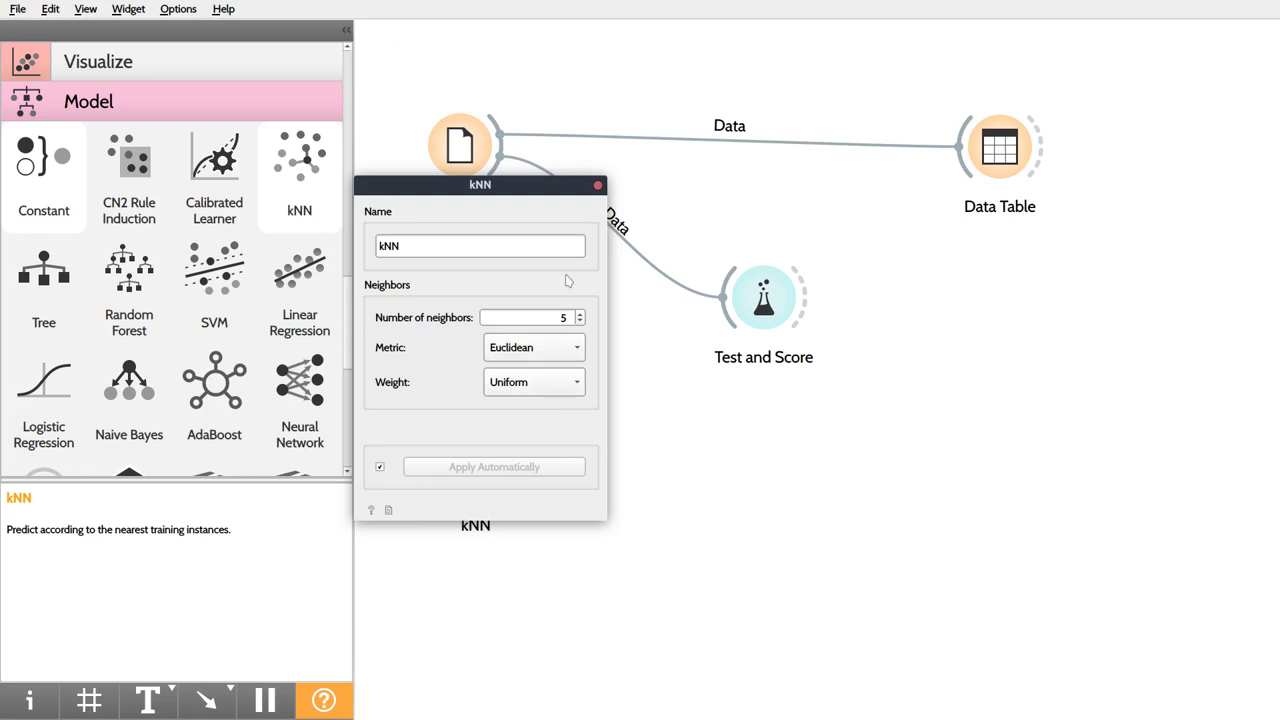
{"action": "left_click", "coordinate": [597, 187]}
{"action": "left_click", "coordinate": [476, 468]}
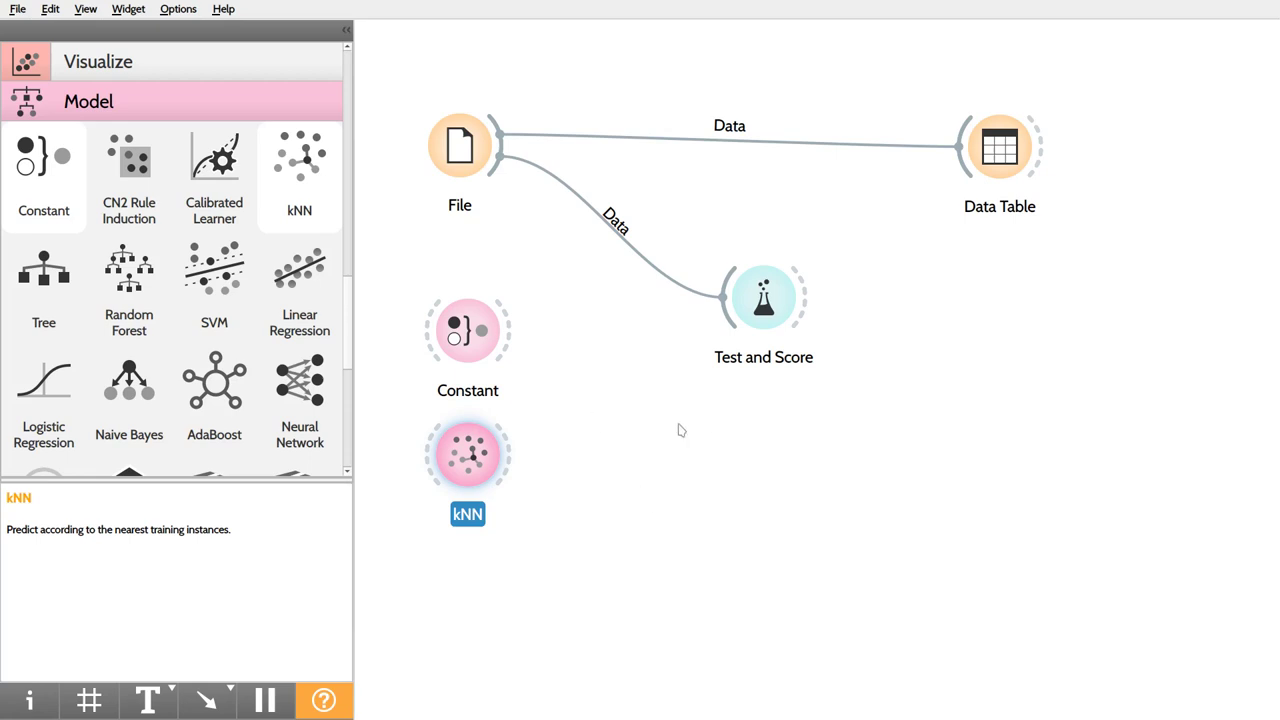
Step: Add a Tree model widget below kNN and link the Constant, kNN and Tree learners to Test and Score
{"action": "left_click_drag", "start_coordinate": [45, 275], "coordinate": [484, 590]}
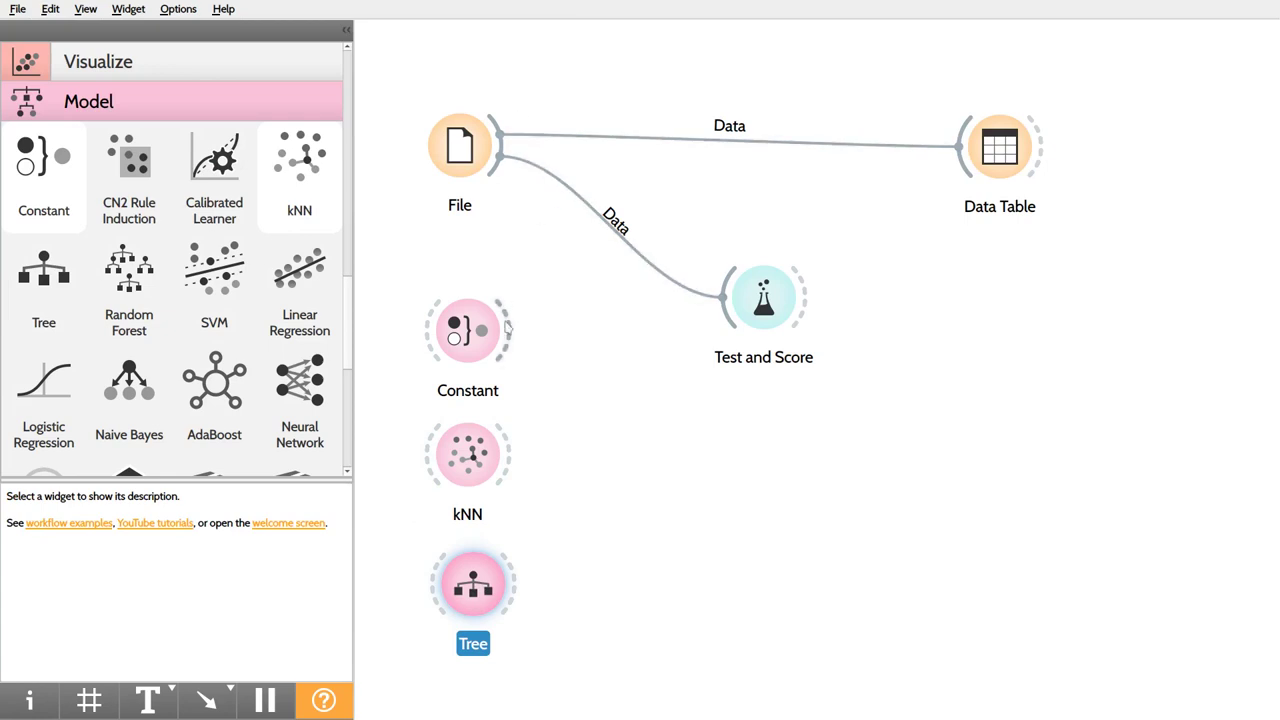
{"action": "left_click_drag", "start_coordinate": [508, 332], "coordinate": [749, 327]}
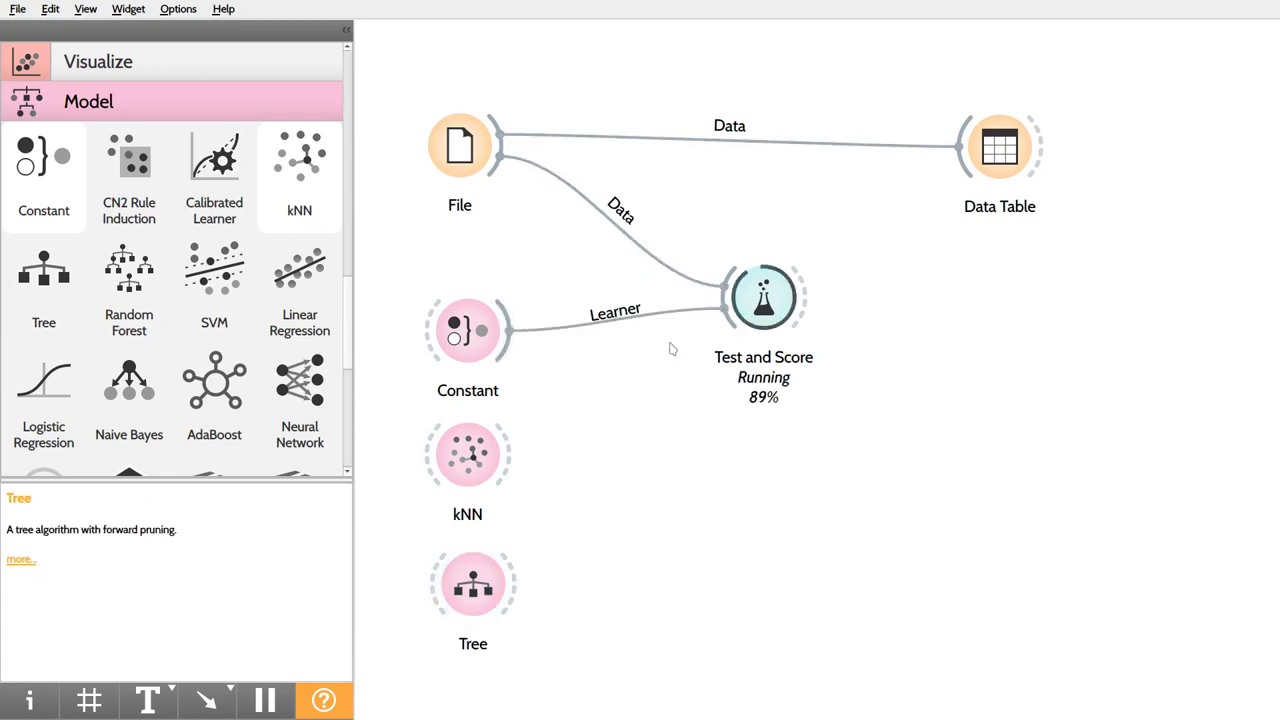
{"action": "left_click_drag", "start_coordinate": [508, 455], "coordinate": [735, 312]}
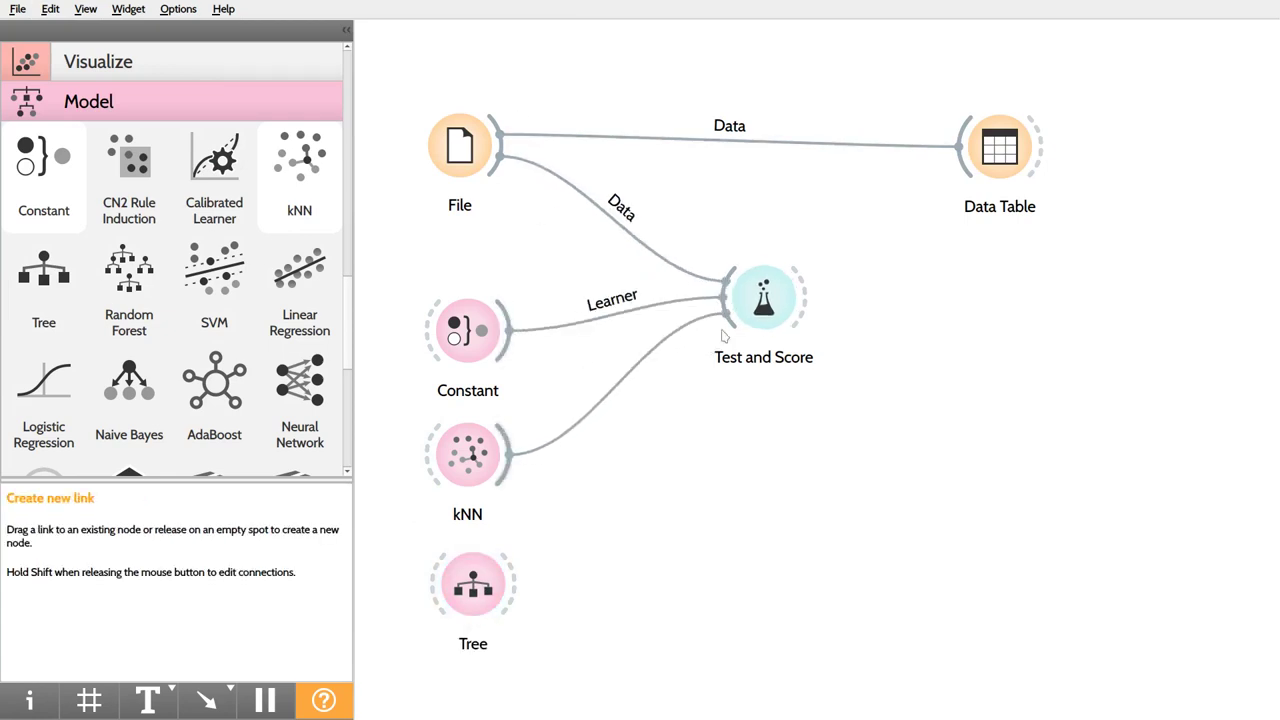
{"action": "left_click_drag", "start_coordinate": [510, 594], "coordinate": [752, 308]}
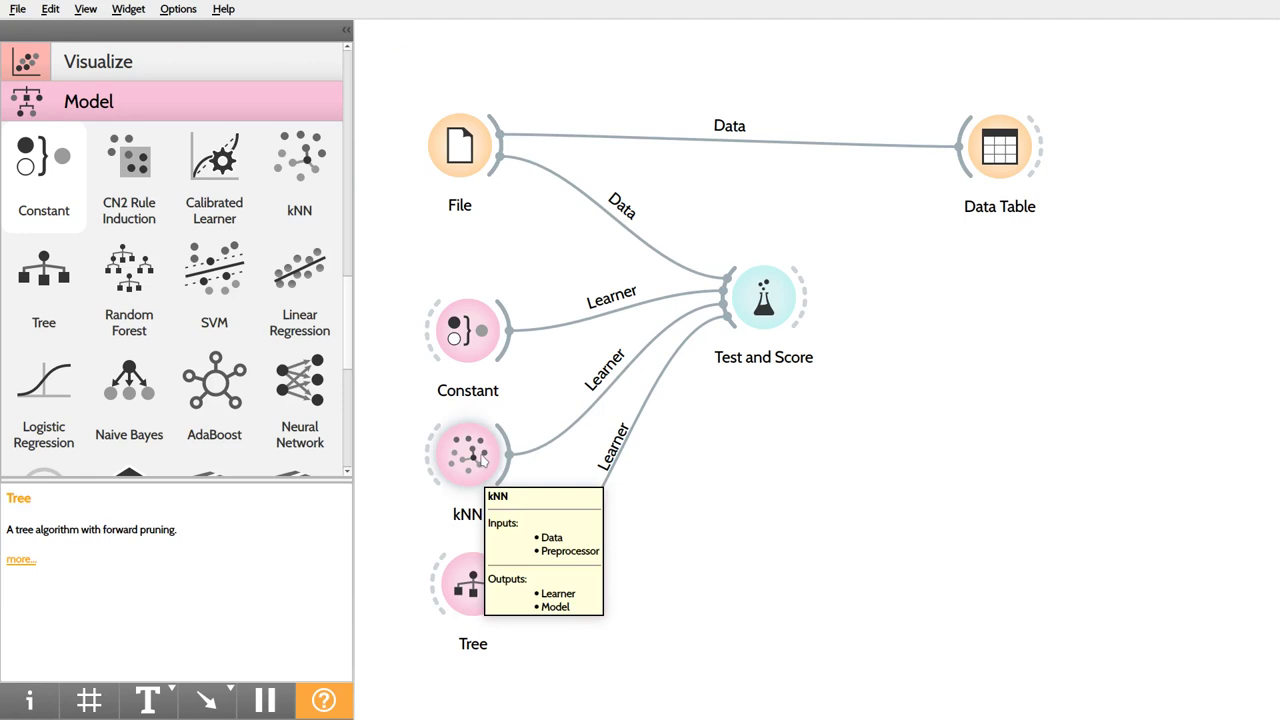
Step: Add a Tree Viewer widget, link the Tree widget's model to it, and feed the File data into Tree
{"action": "left_click", "coordinate": [141, 69]}
{"action": "left_click_drag", "start_coordinate": [43, 115], "coordinate": [820, 506]}
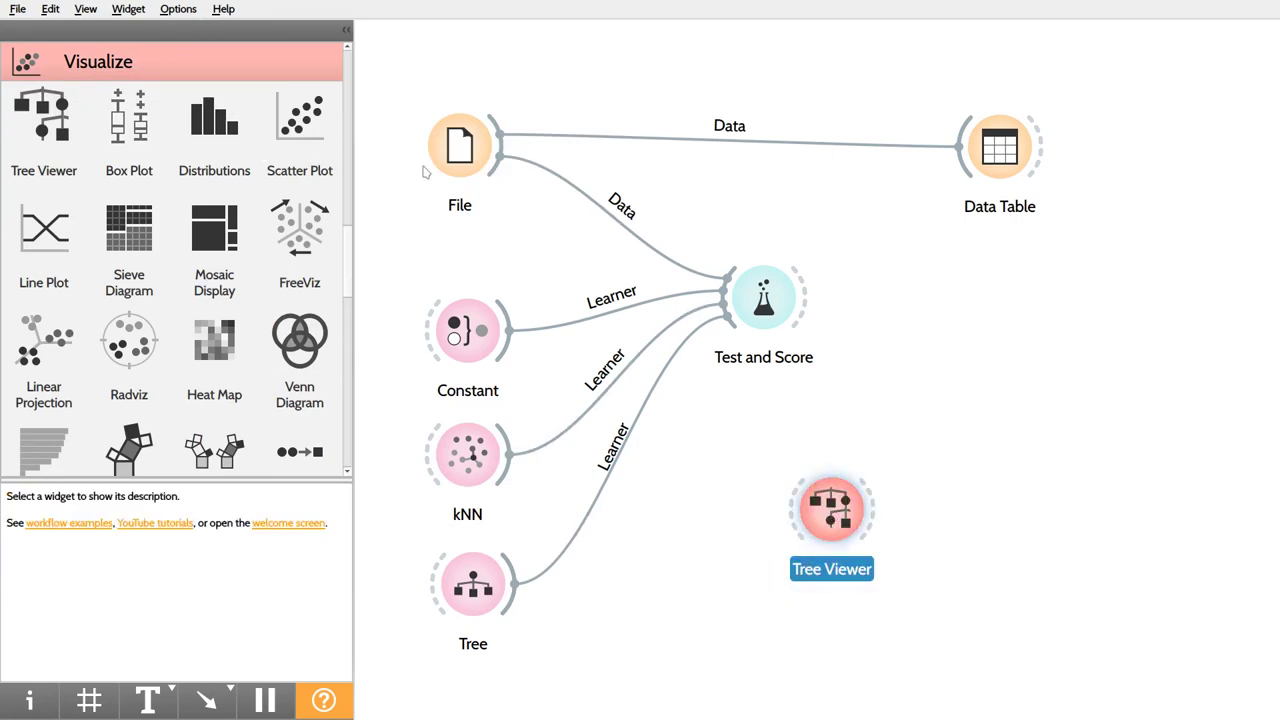
{"action": "left_click_drag", "start_coordinate": [497, 158], "coordinate": [778, 533]}
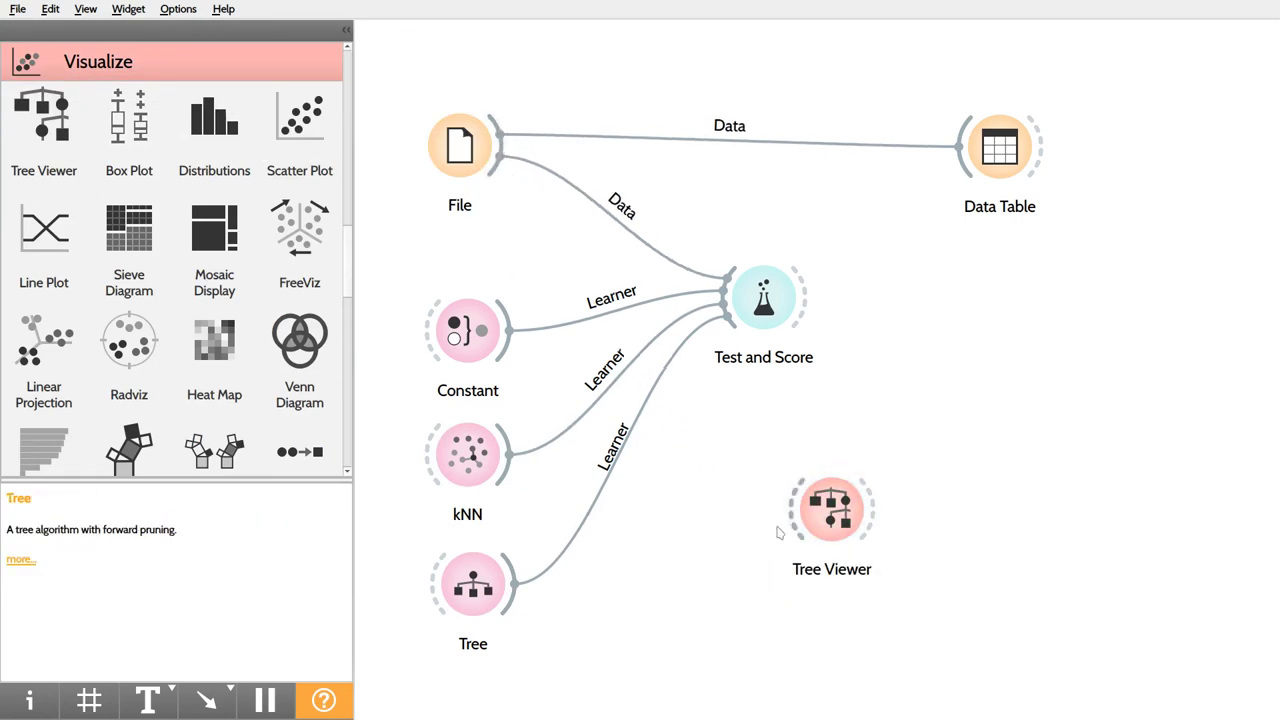
{"action": "left_click_drag", "start_coordinate": [516, 596], "coordinate": [800, 525]}
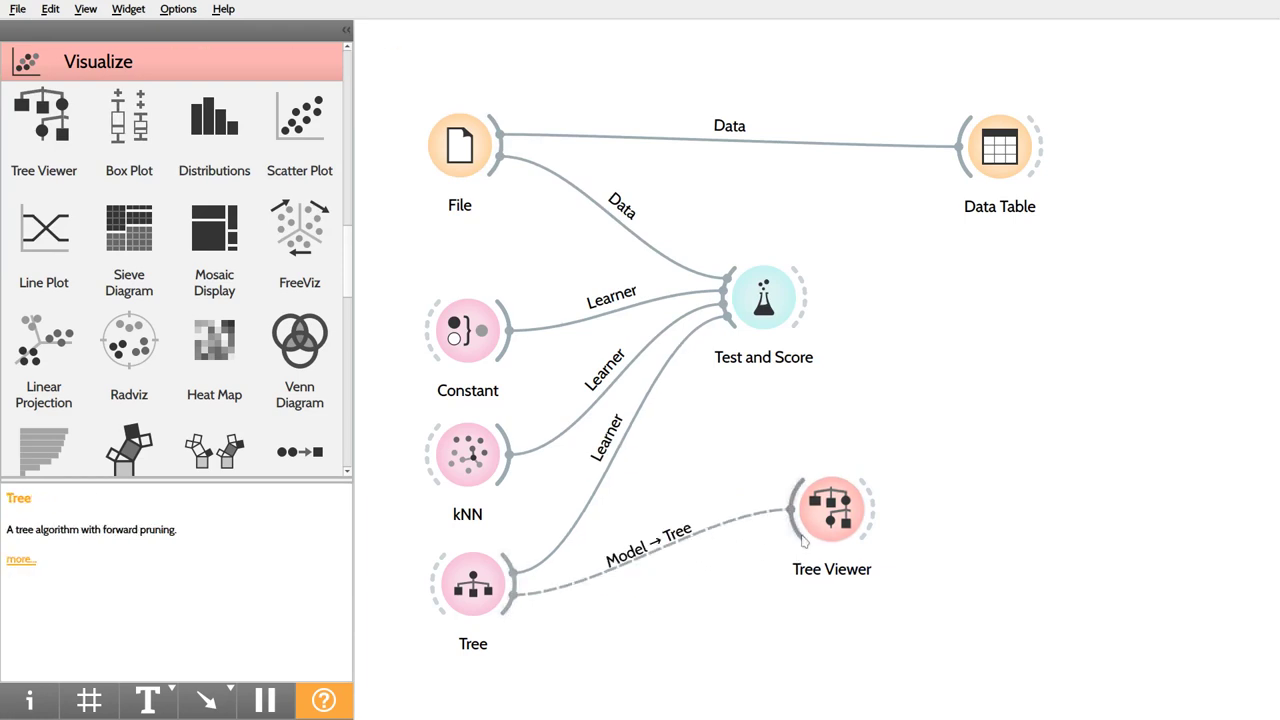
{"action": "left_click_drag", "start_coordinate": [493, 184], "coordinate": [424, 607]}
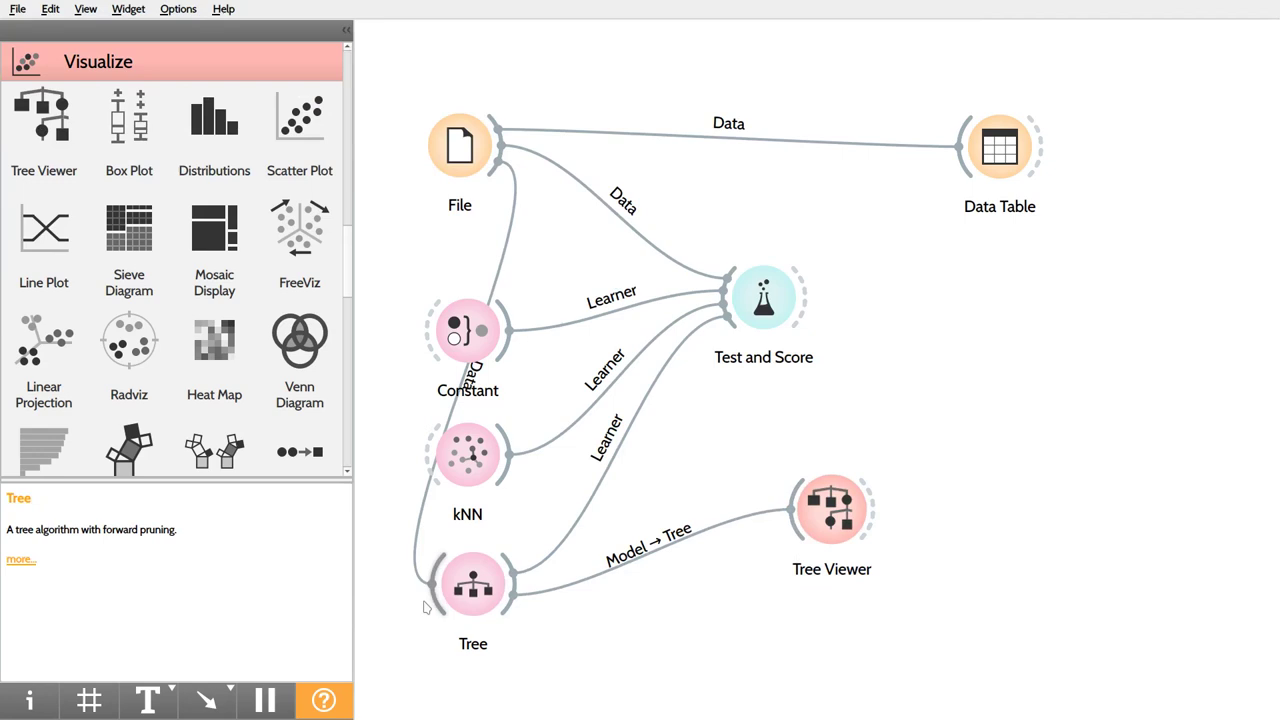
Step: Open the Tree Viewer and examine the branches and leaves of the Titanic decision tree
{"action": "double_click", "coordinate": [826, 514]}
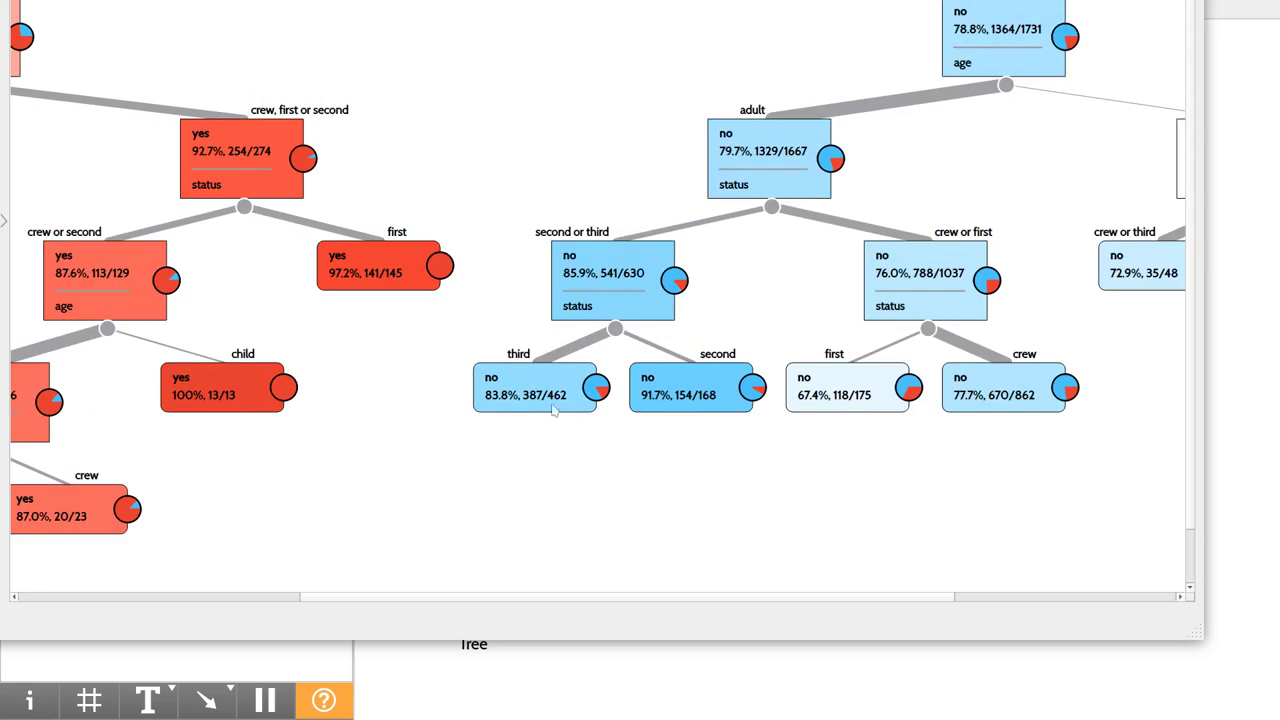
{"action": "left_click_drag", "start_coordinate": [316, 596], "coordinate": [26, 560]}
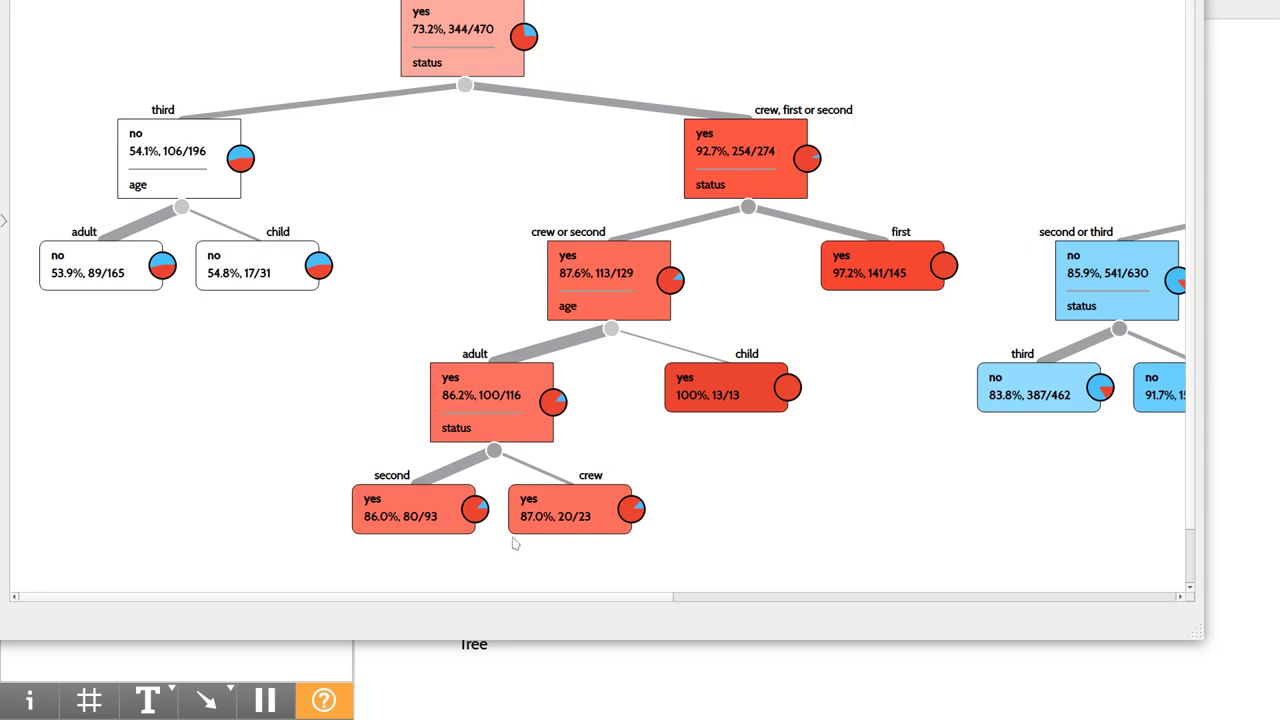
Step: Examine the remaining branches of the decision tree and close the Tree Viewer window
{"action": "left_click_drag", "start_coordinate": [520, 600], "coordinate": [631, 651]}
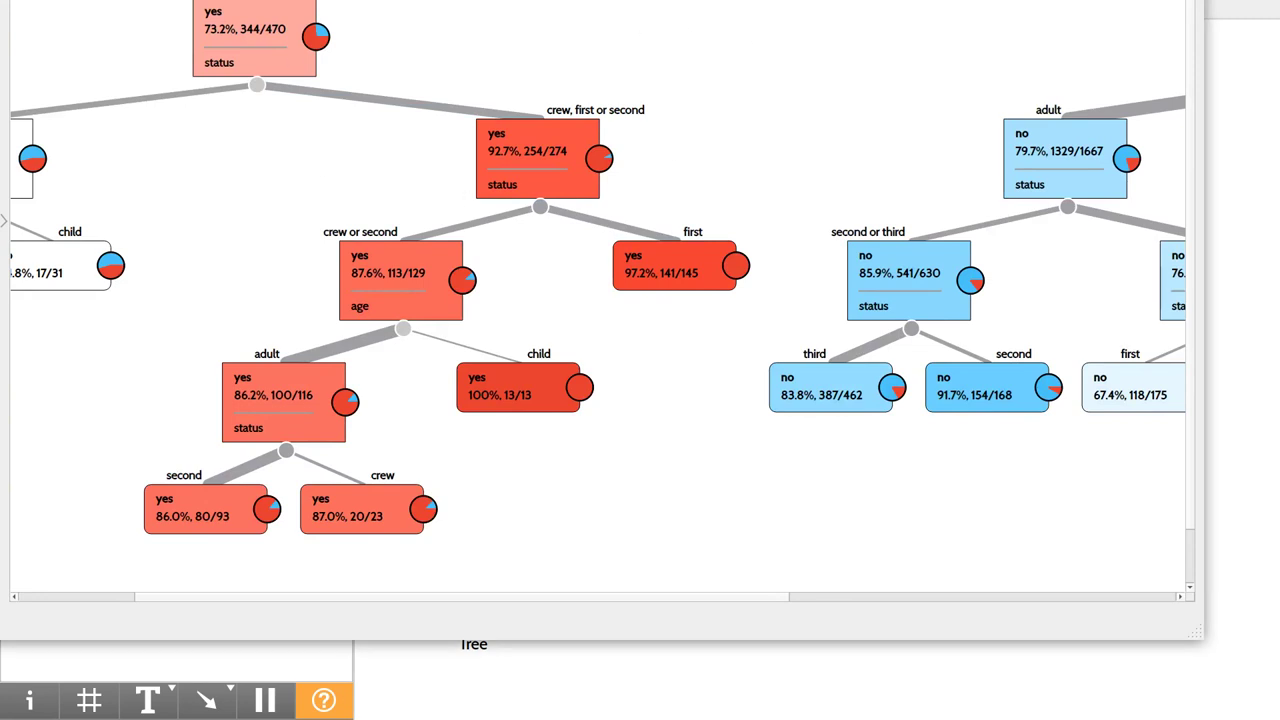
{"action": "key", "text": "Escape"}
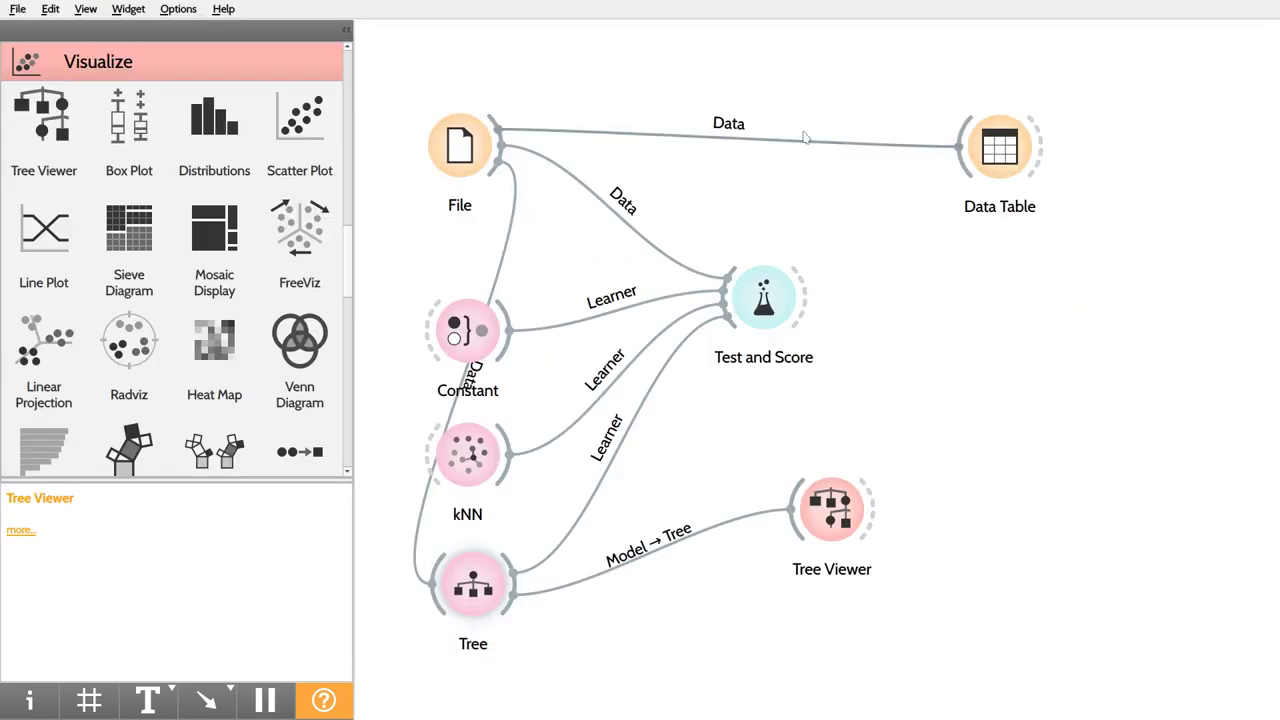
Step: Remove the data link between File and Tree, and delete the Tree Viewer widget from the workflow
{"action": "left_click_drag", "start_coordinate": [432, 583], "coordinate": [507, 203]}
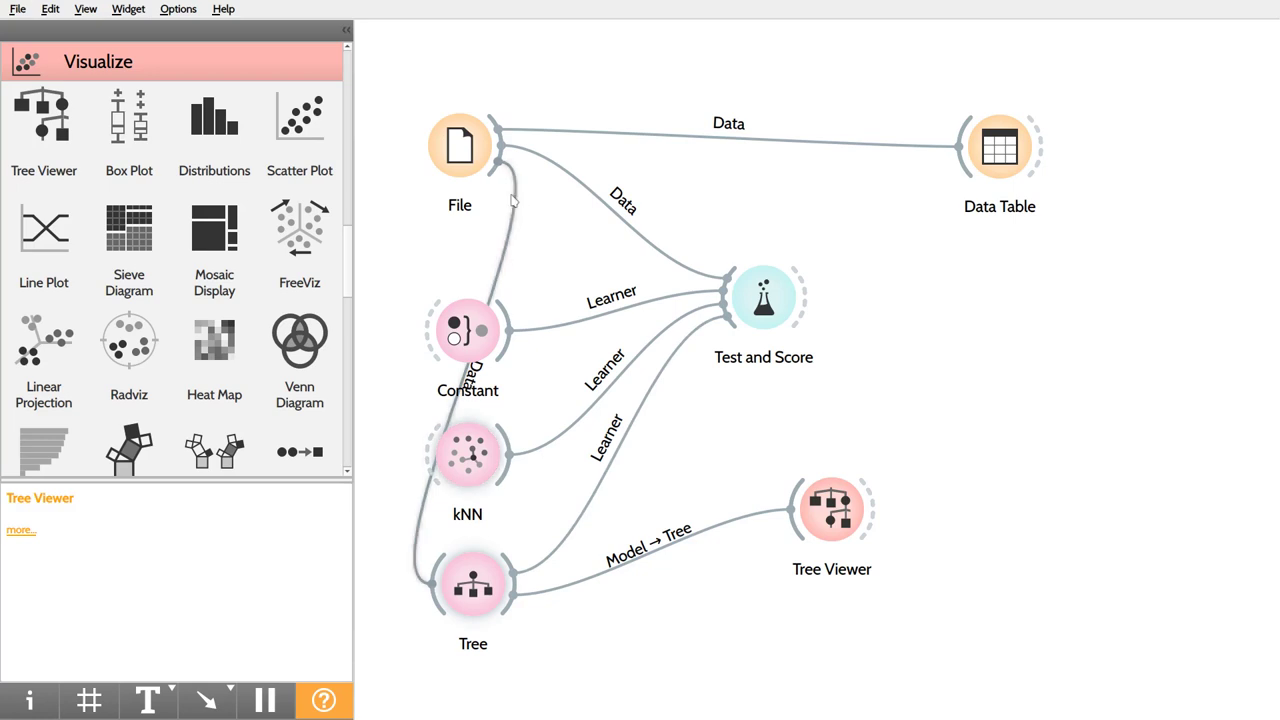
{"action": "right_click", "coordinate": [515, 201]}
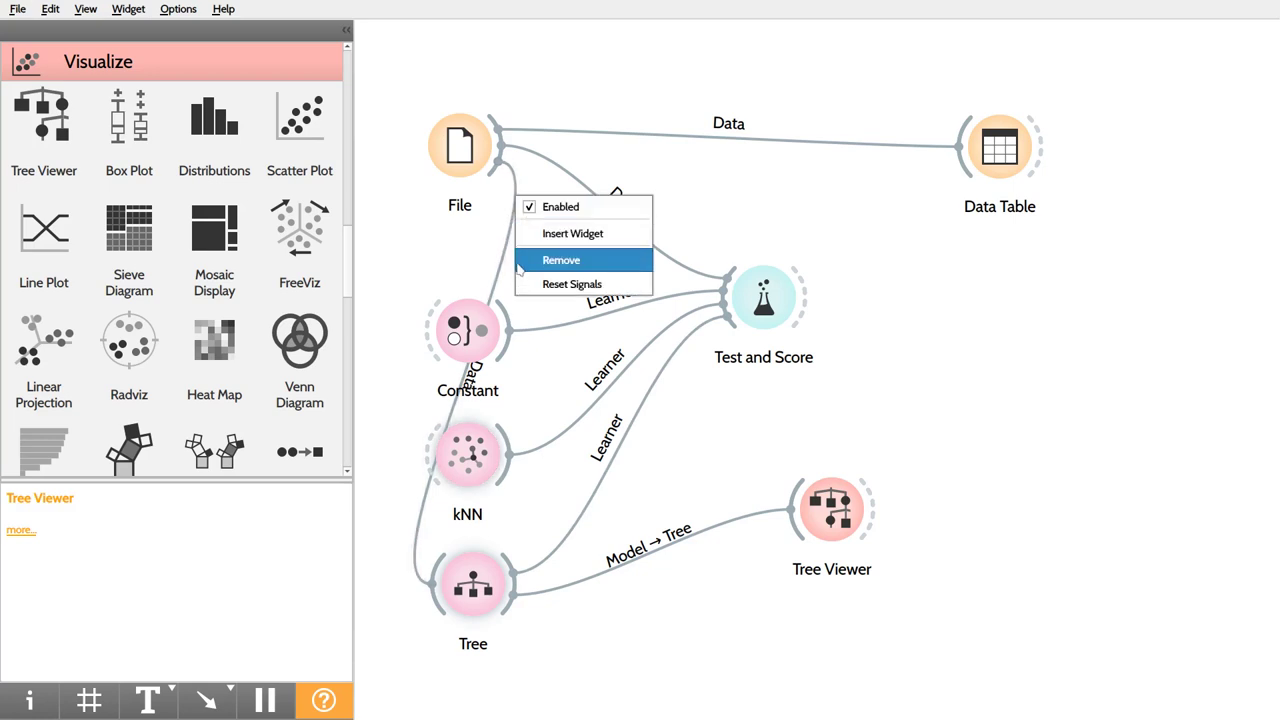
{"action": "left_click", "coordinate": [519, 262]}
{"action": "left_click", "coordinate": [843, 523]}
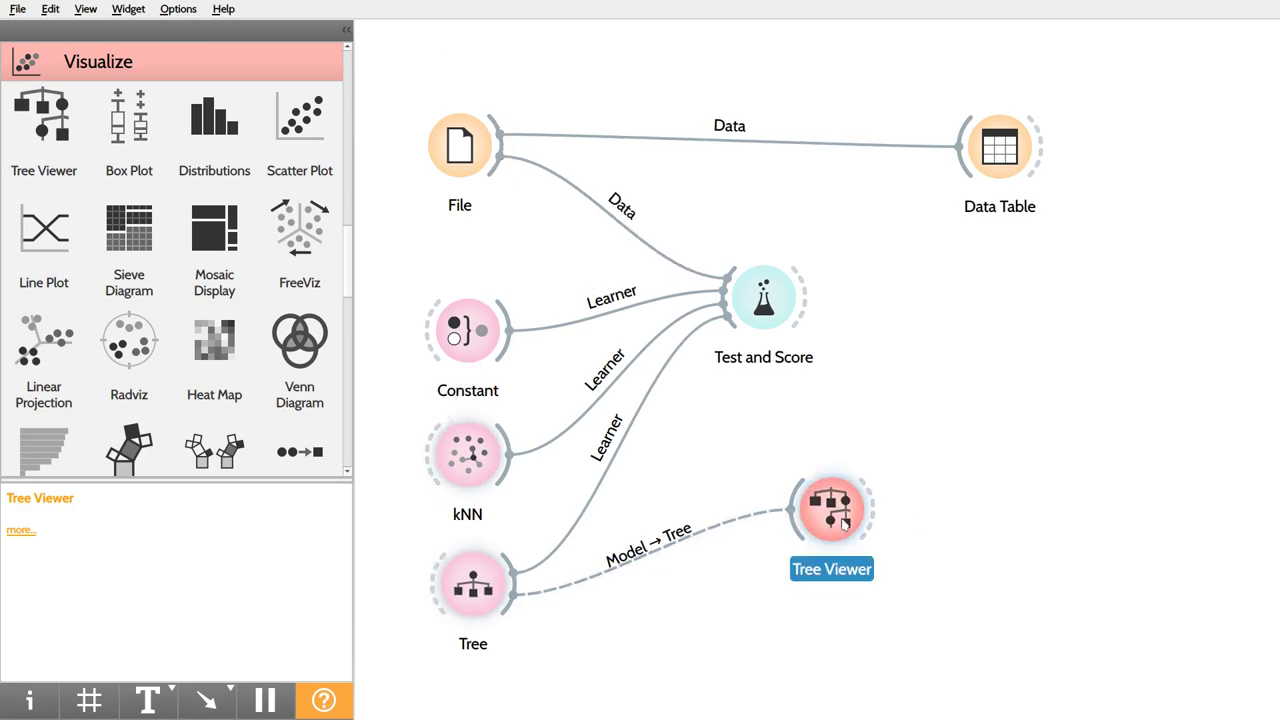
{"action": "key", "text": "Delete"}
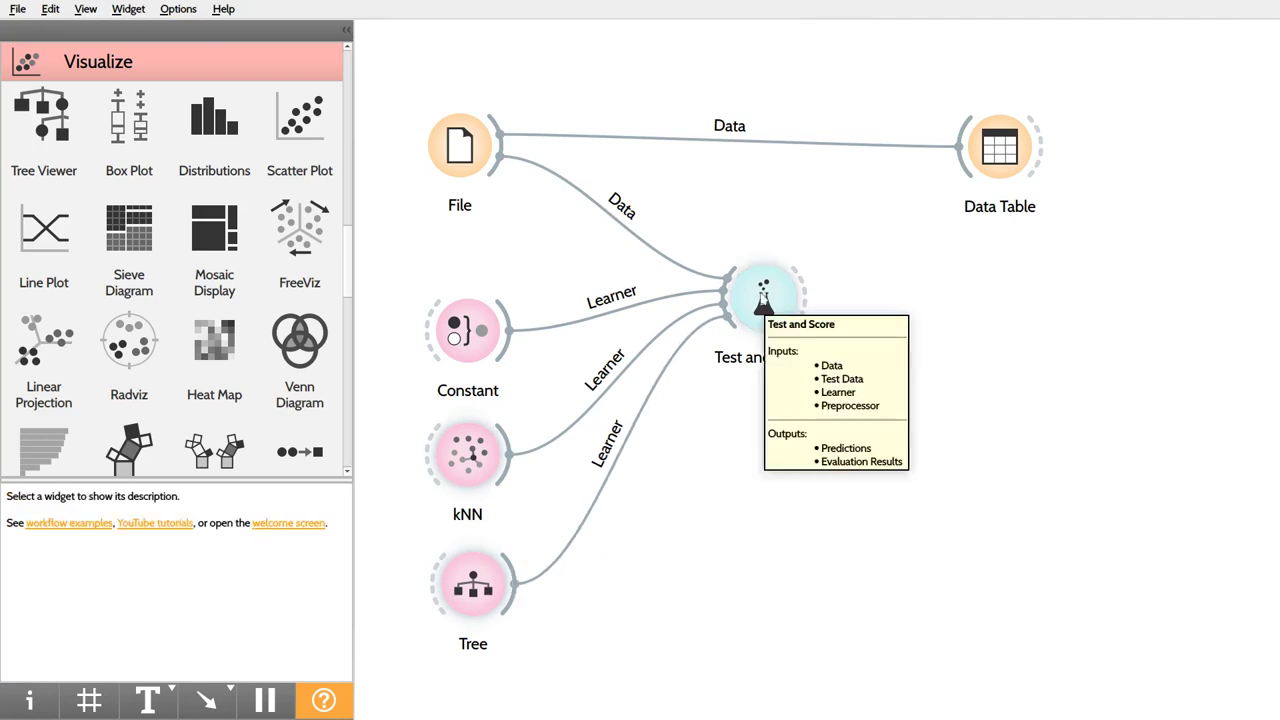
Step: Open Test and Score and compare the cross-validation scores of the Constant, Tree and kNN models
{"action": "double_click", "coordinate": [760, 297]}
{"action": "left_click_drag", "start_coordinate": [594, 94], "coordinate": [680, 126]}
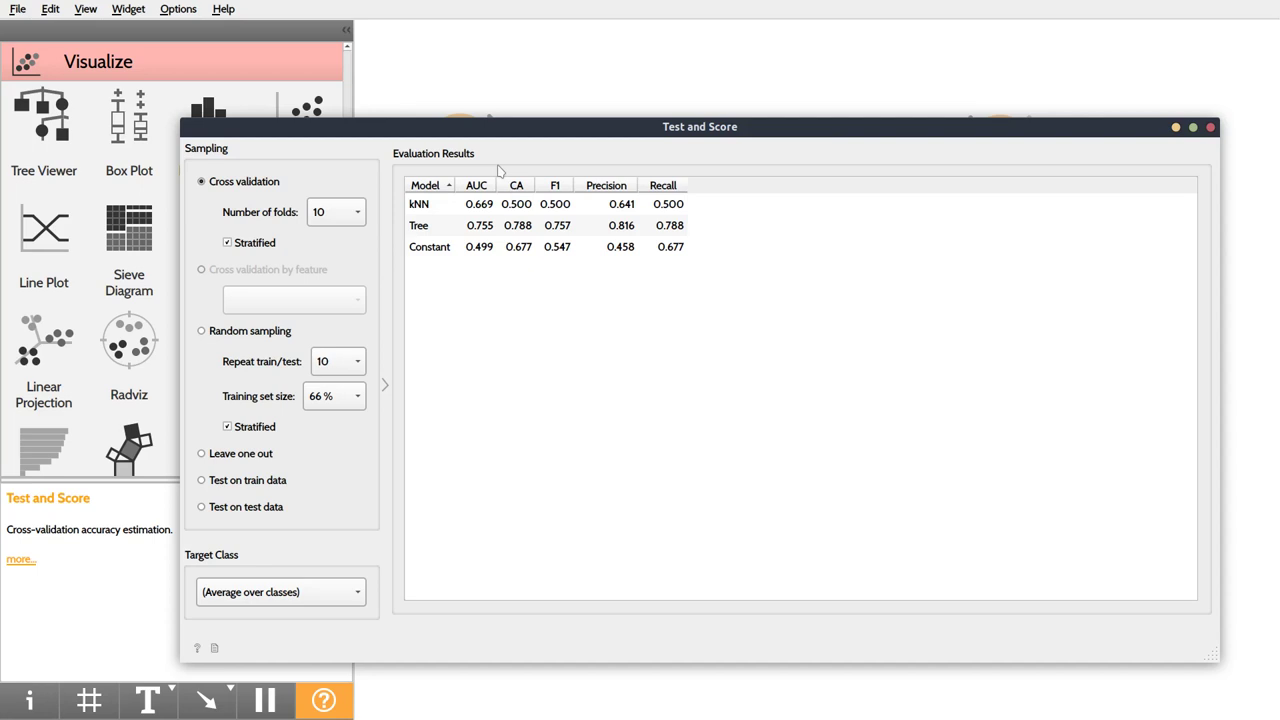
{"action": "left_click", "coordinate": [440, 254]}
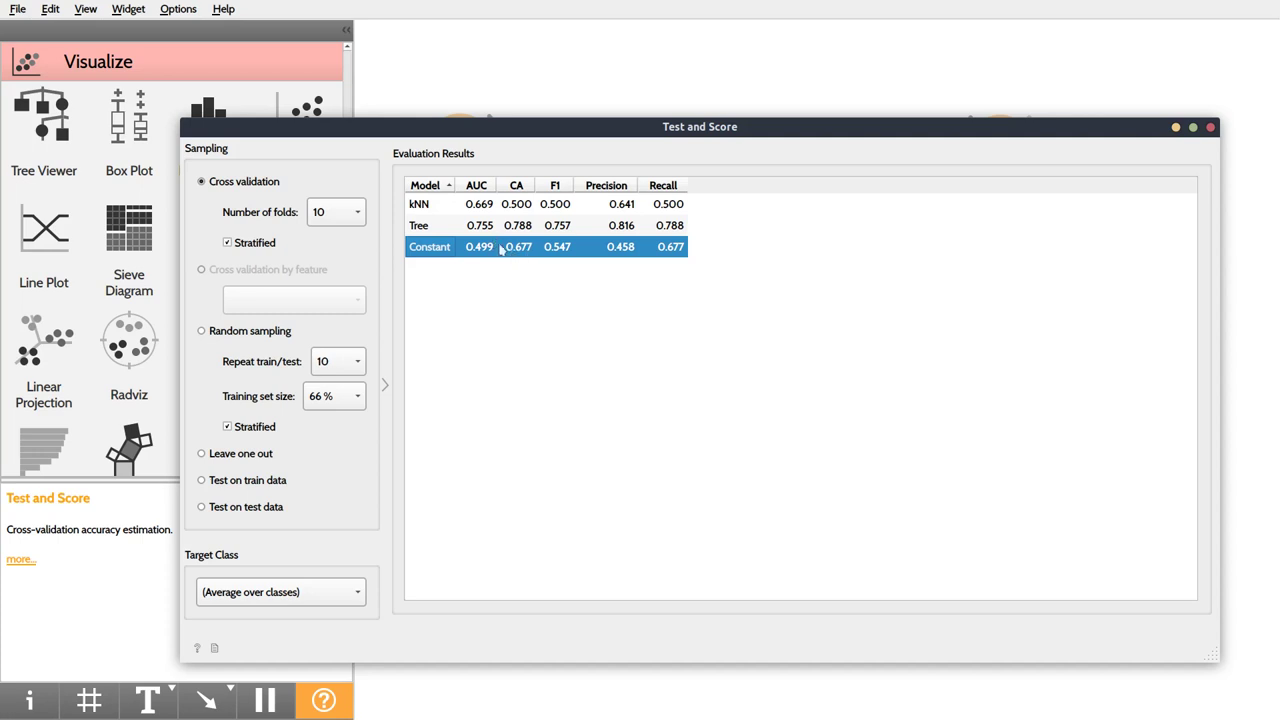
{"action": "left_click", "coordinate": [423, 228]}
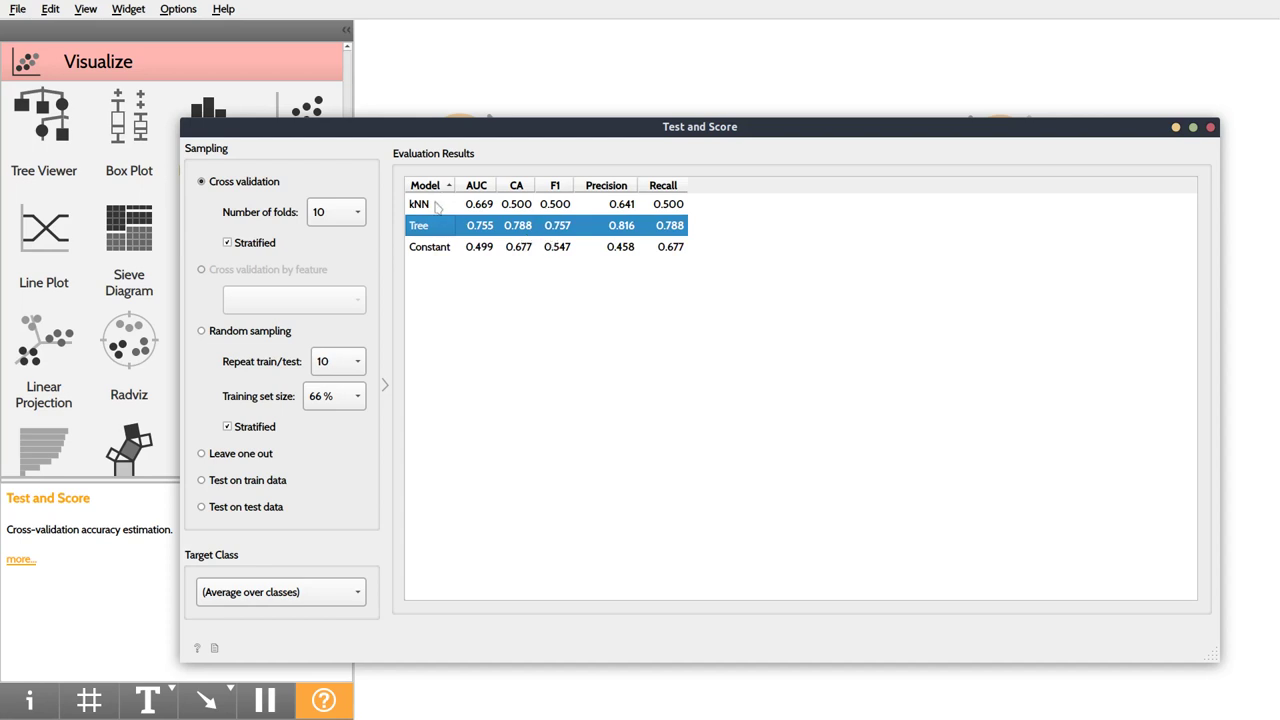
{"action": "left_click", "coordinate": [514, 204]}
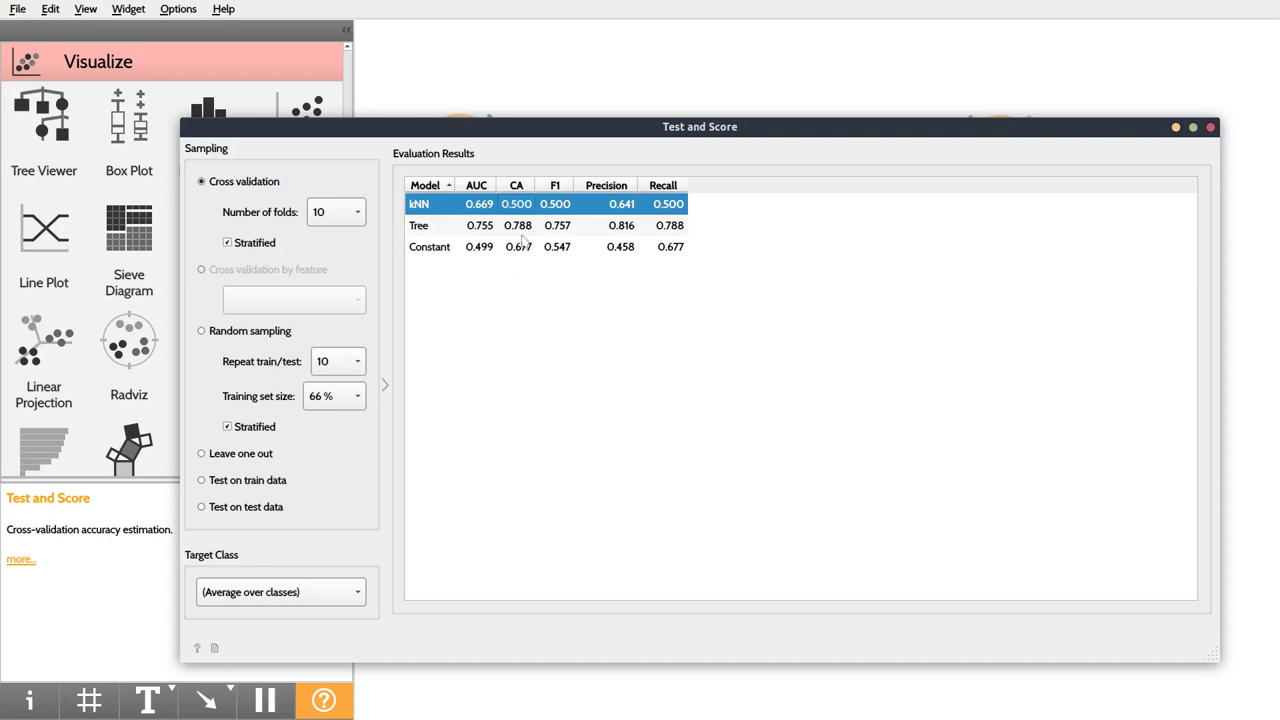
{"action": "left_click_drag", "start_coordinate": [540, 125], "coordinate": [384, 121]}
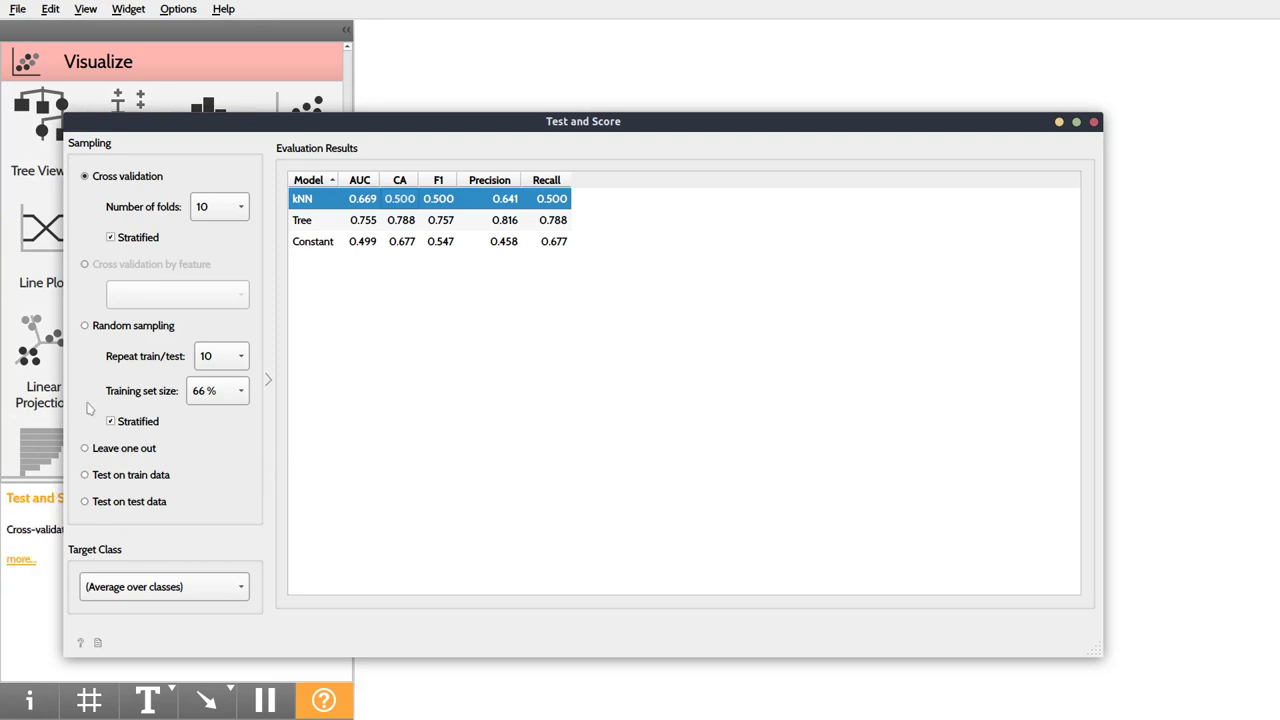
Step: Switch to random sampling, try a 70 % training set, set it to 80 %, and compare the Constant and kNN scores
{"action": "left_click", "coordinate": [139, 330]}
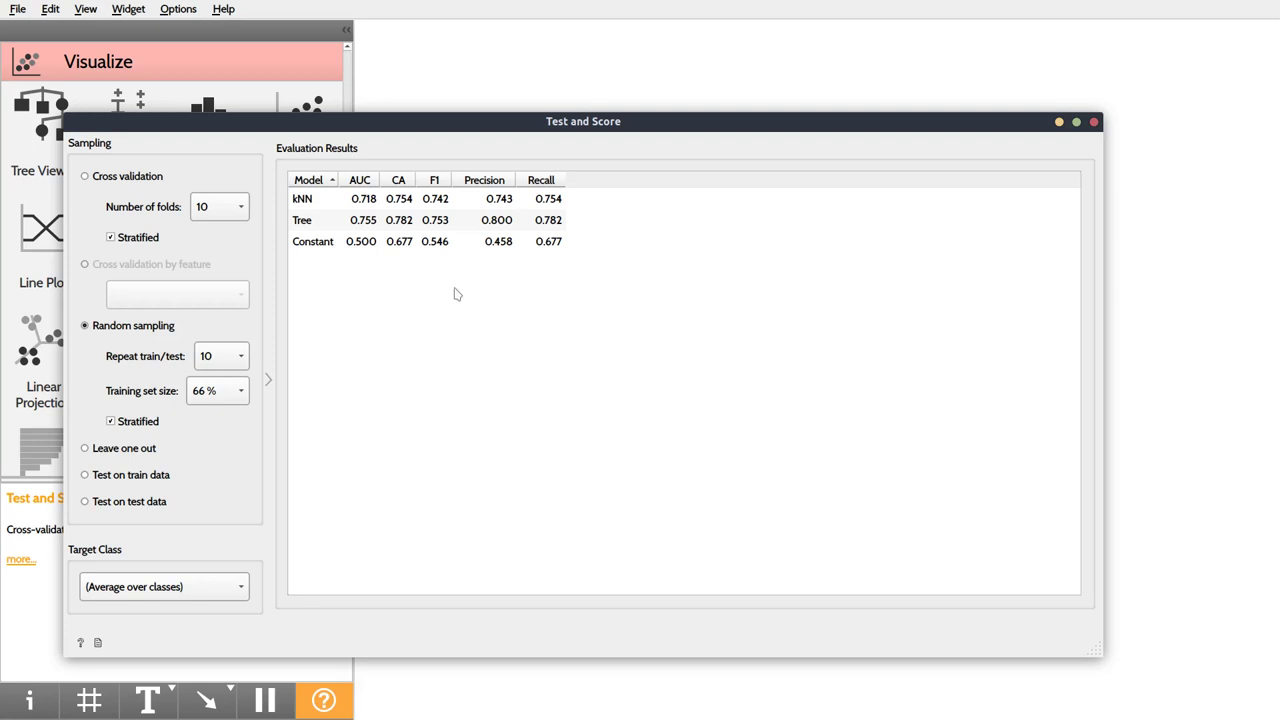
{"action": "left_click", "coordinate": [238, 389]}
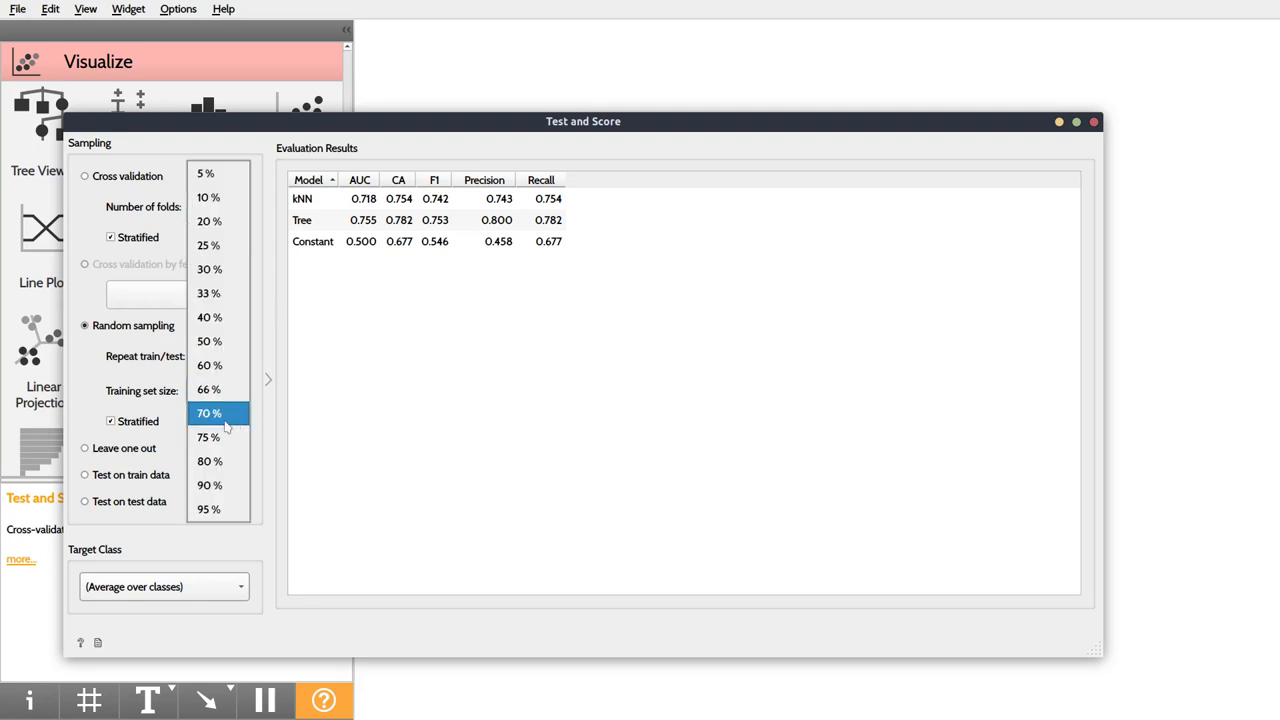
{"action": "left_click", "coordinate": [226, 427]}
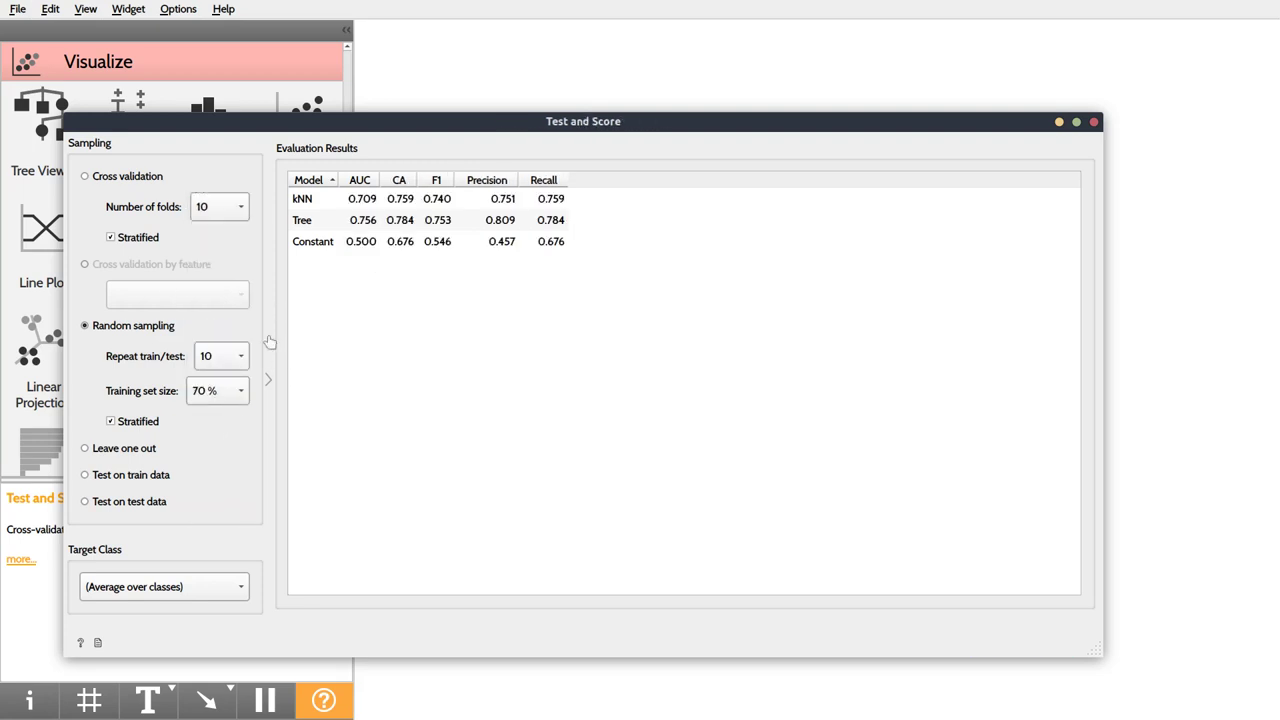
{"action": "left_click", "coordinate": [230, 394]}
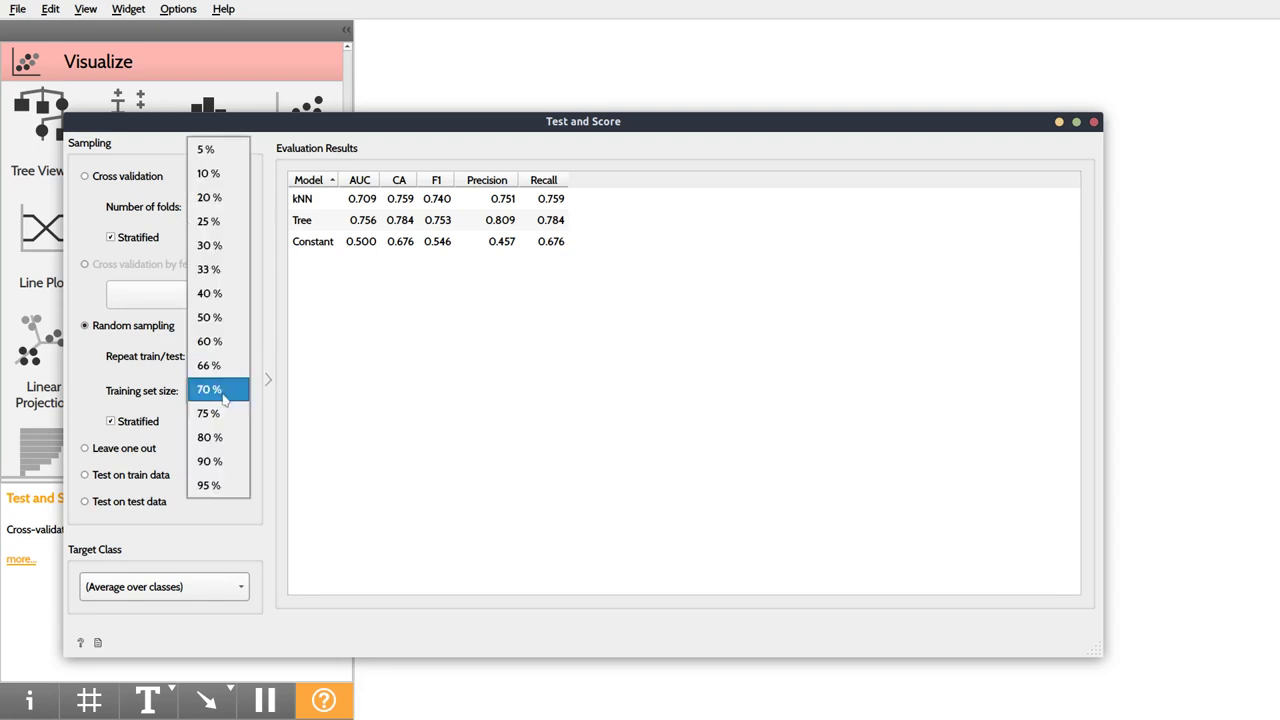
{"action": "left_click", "coordinate": [220, 437]}
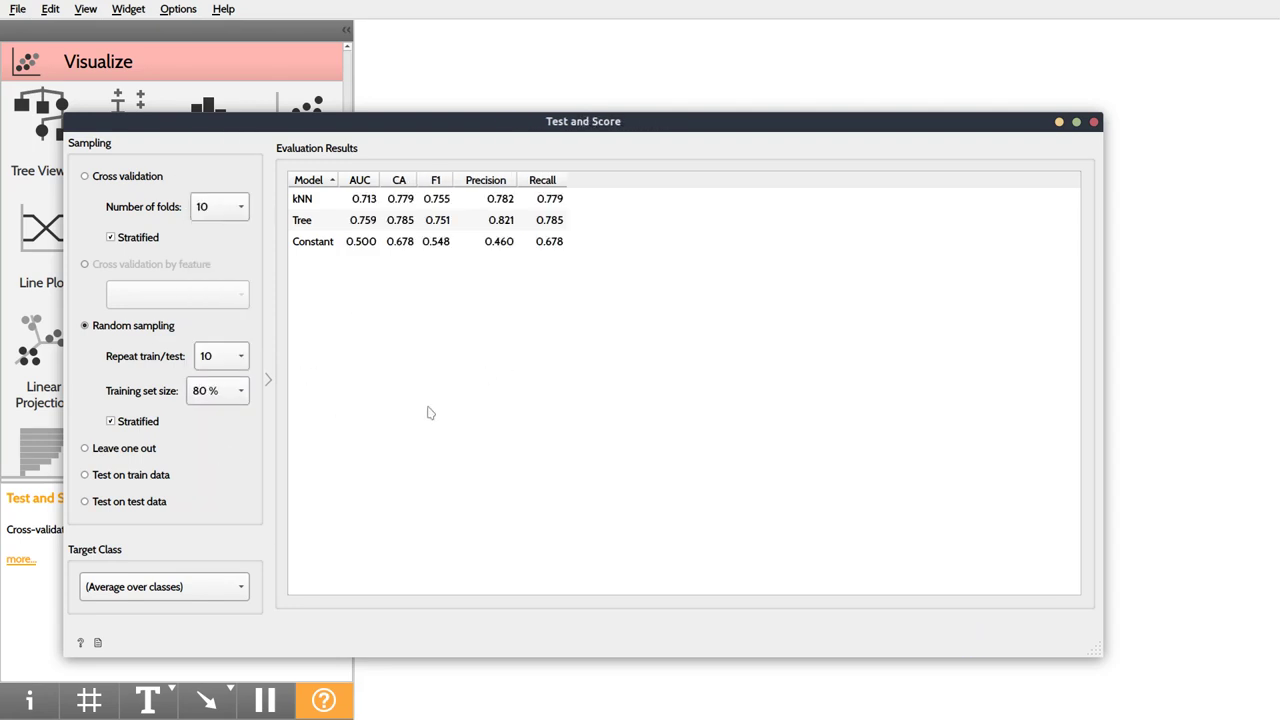
{"action": "left_click", "coordinate": [336, 245]}
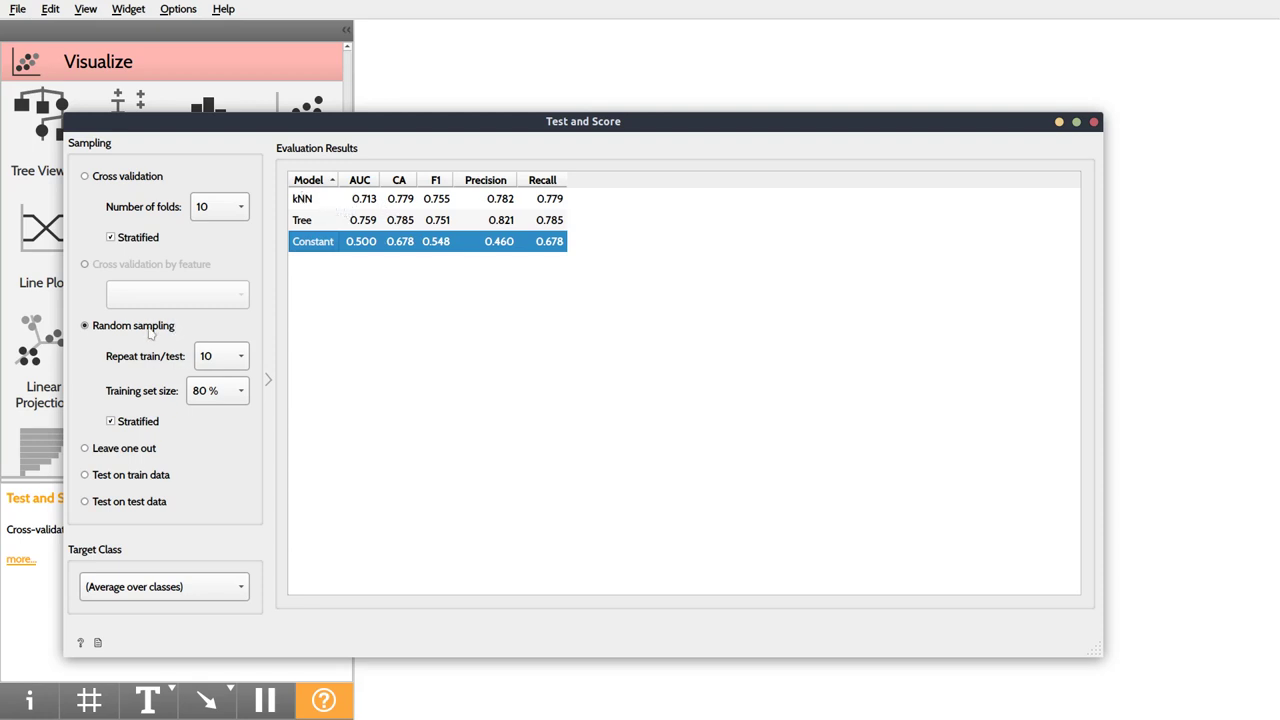
{"action": "left_click", "coordinate": [310, 204]}
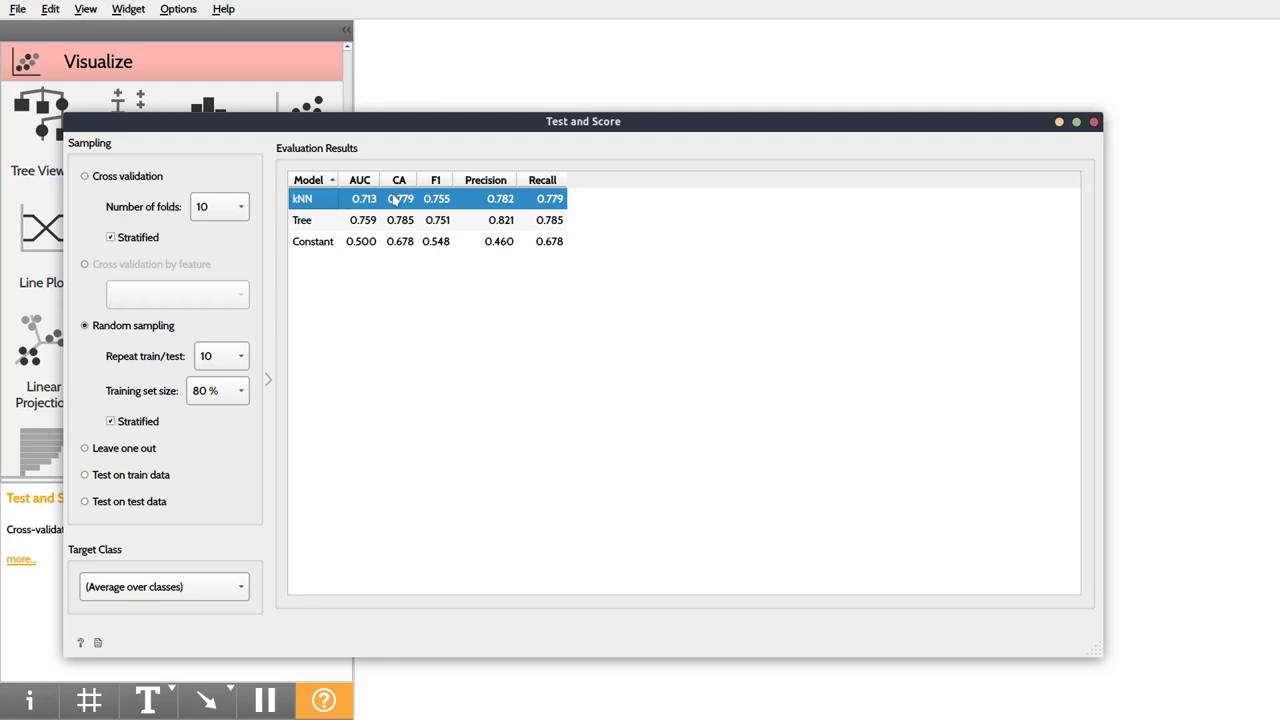
Step: Try testing on train data, check the kNN and Tree scores, and try testing on test data
{"action": "left_click", "coordinate": [146, 480]}
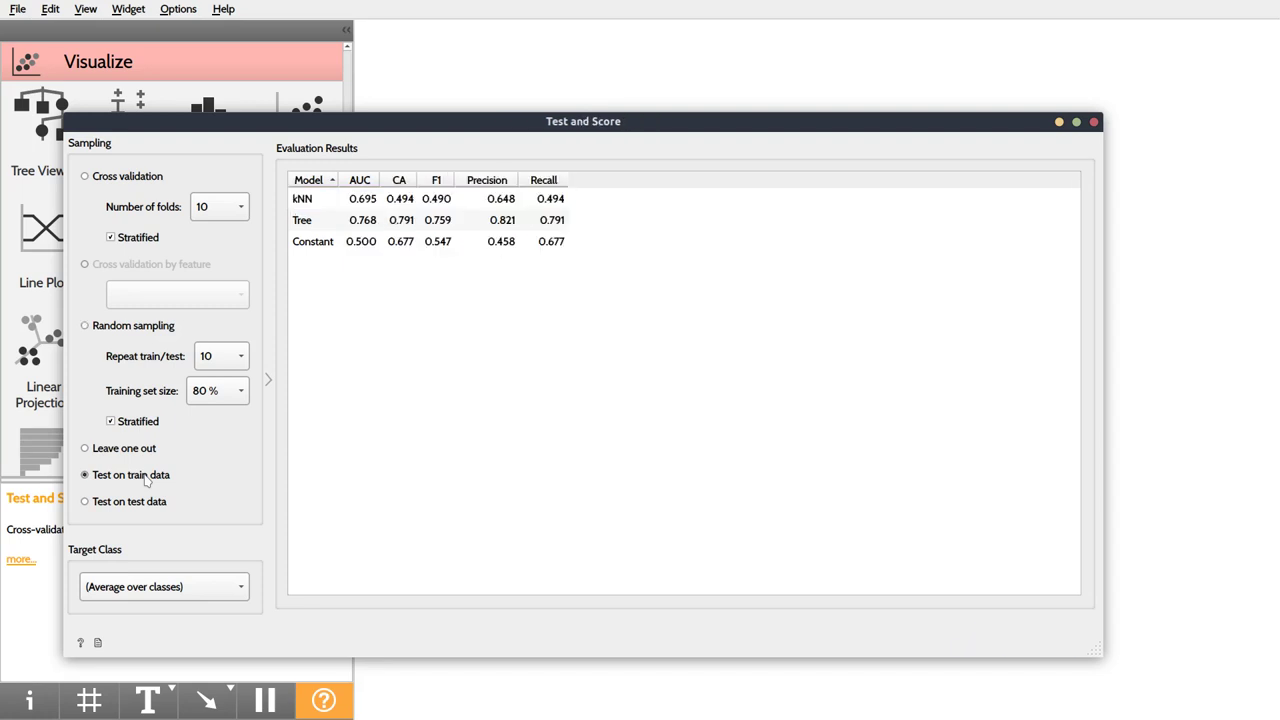
{"action": "left_click", "coordinate": [415, 203]}
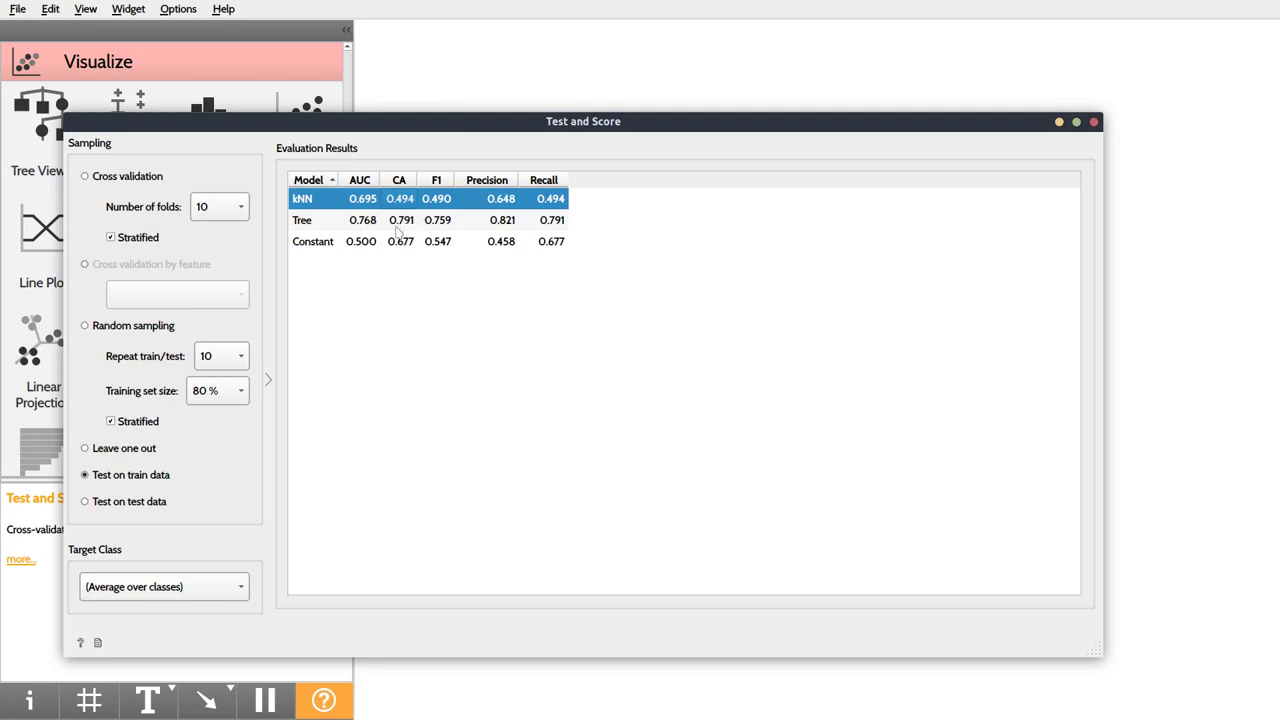
{"action": "left_click", "coordinate": [398, 222]}
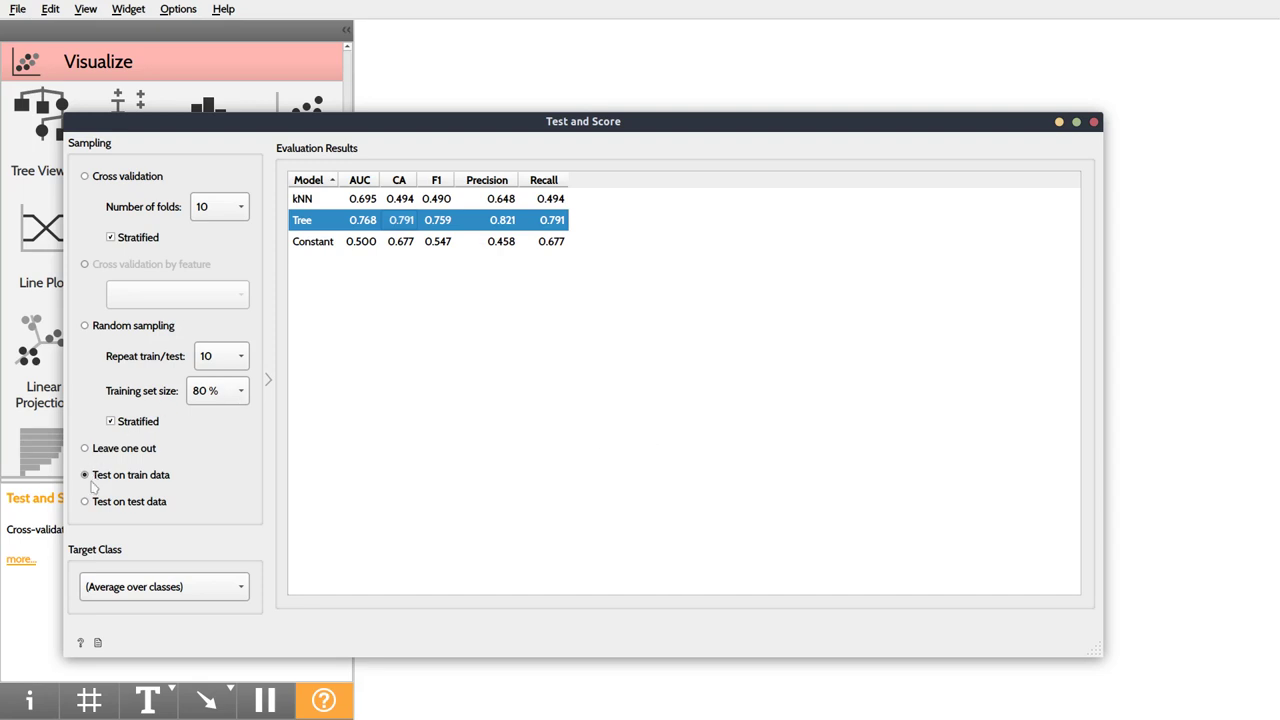
{"action": "left_click", "coordinate": [129, 502]}
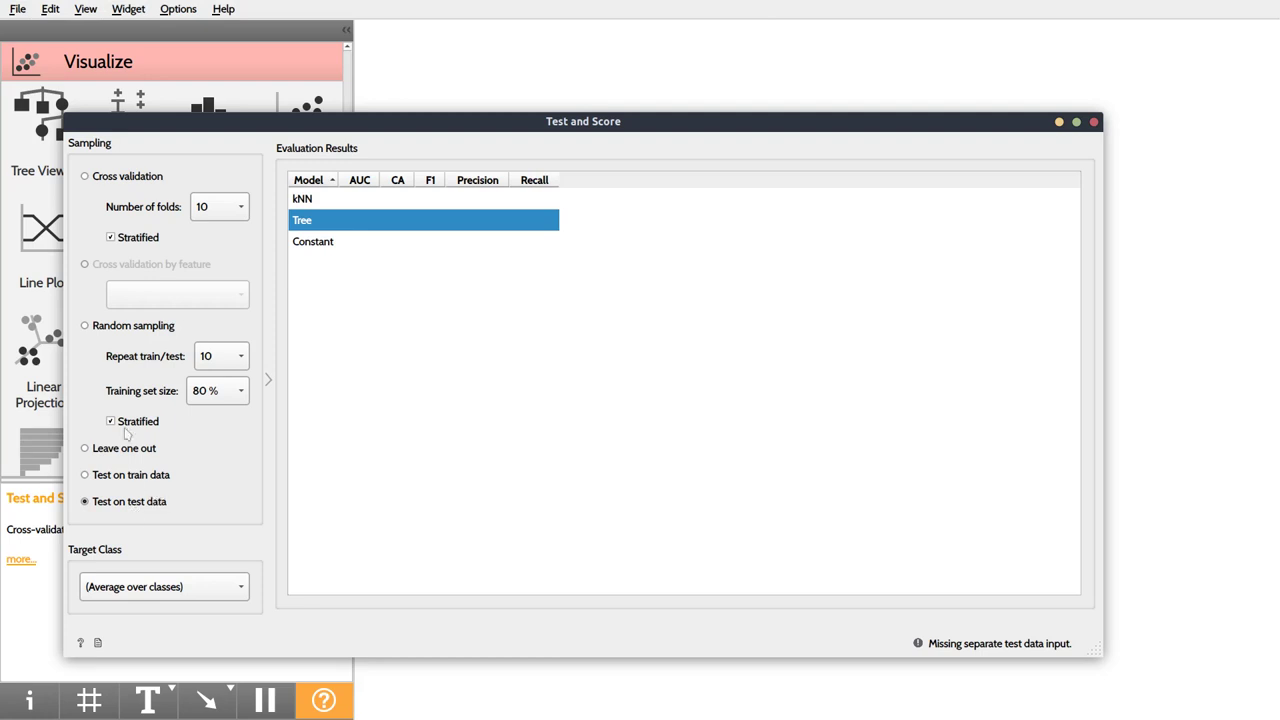
Step: Return to cross validation, try 3 and 5 folds, restore 10 folds, and close Test and Score
{"action": "left_click", "coordinate": [127, 178]}
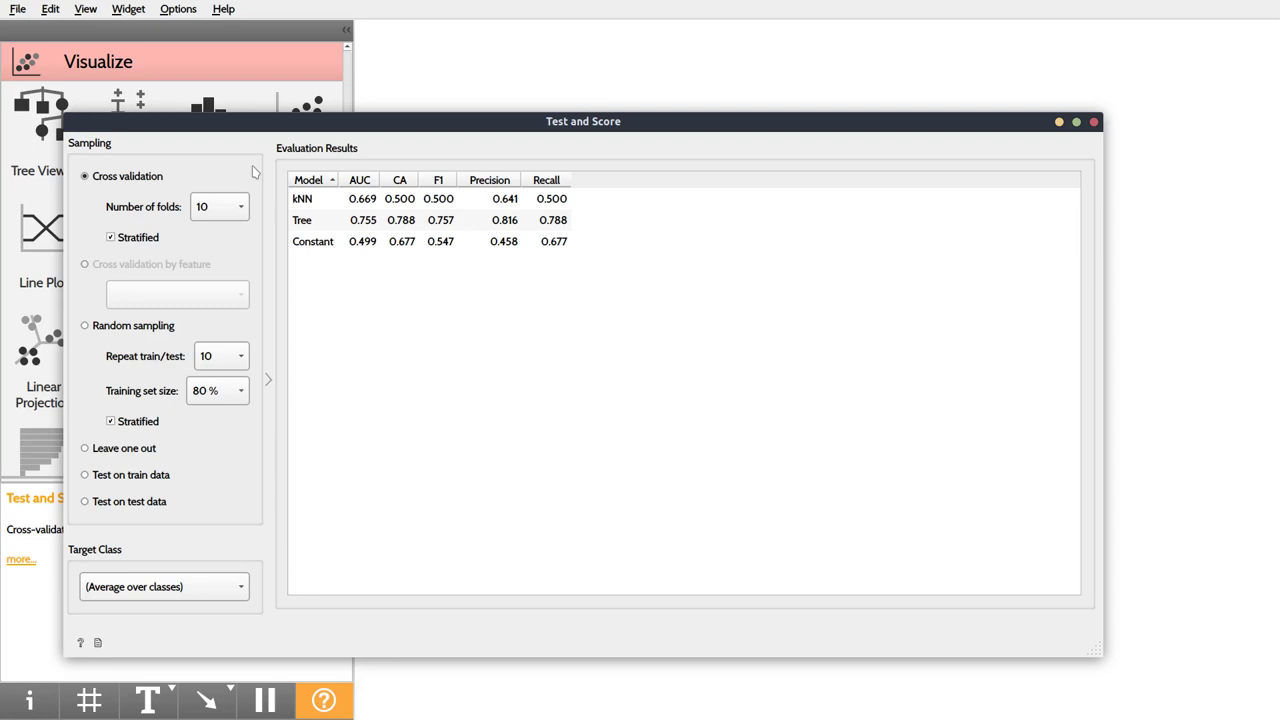
{"action": "left_click", "coordinate": [234, 214]}
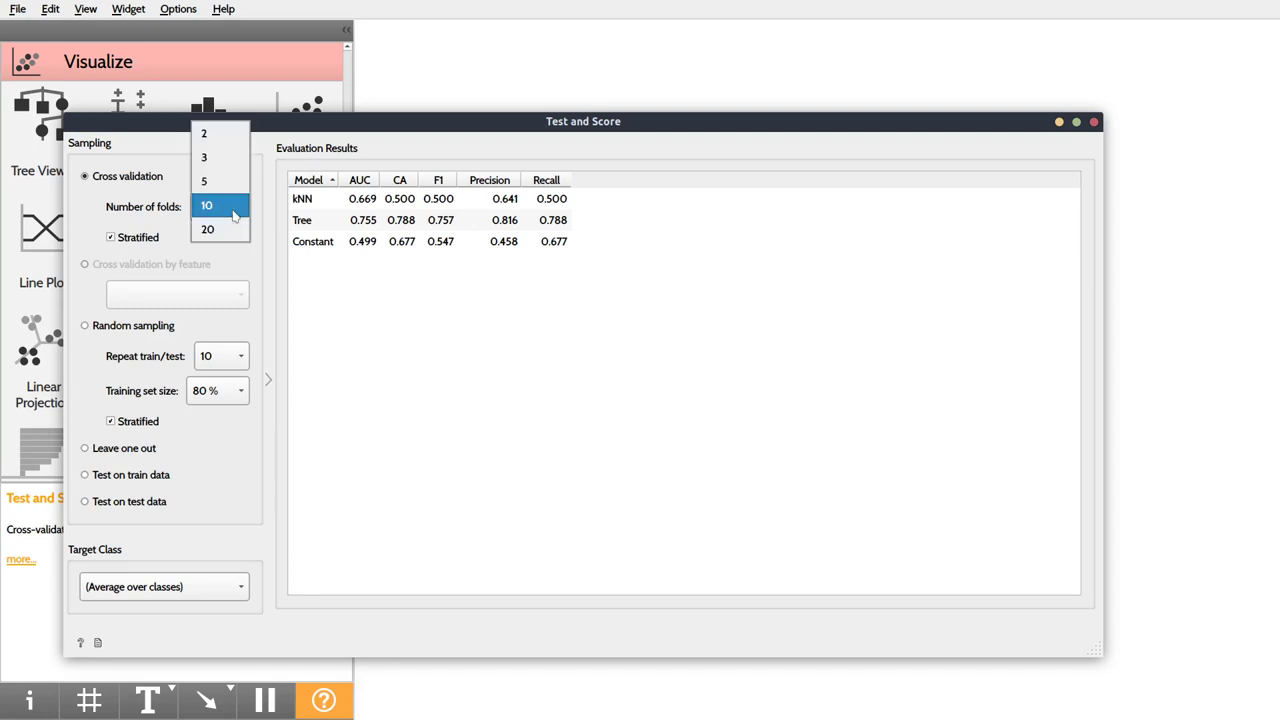
{"action": "left_click", "coordinate": [241, 158]}
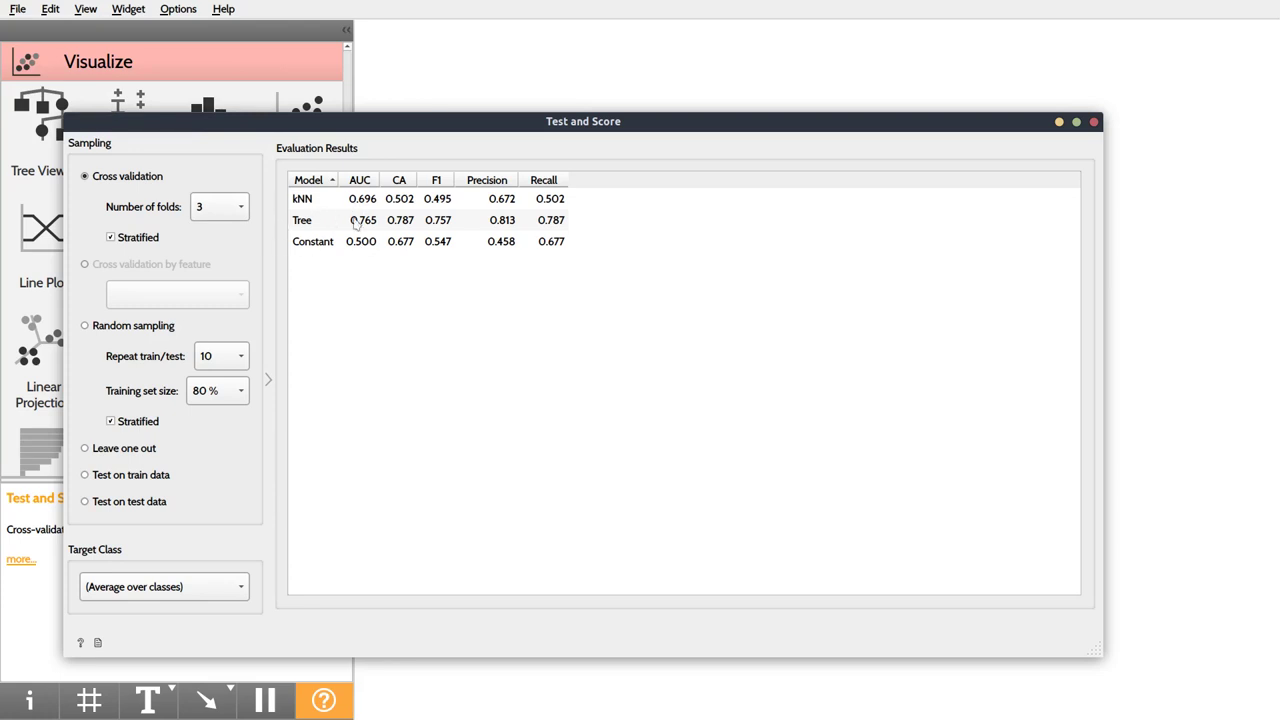
{"action": "left_click", "coordinate": [405, 226]}
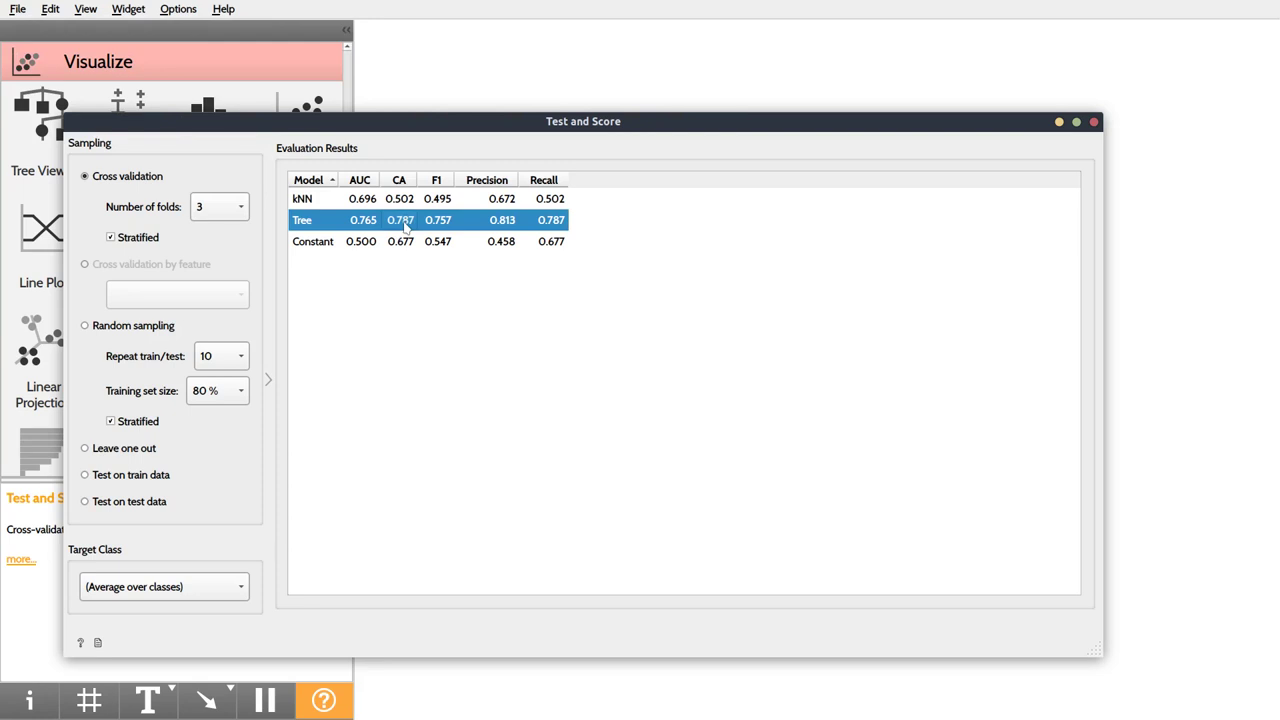
{"action": "left_click", "coordinate": [222, 207]}
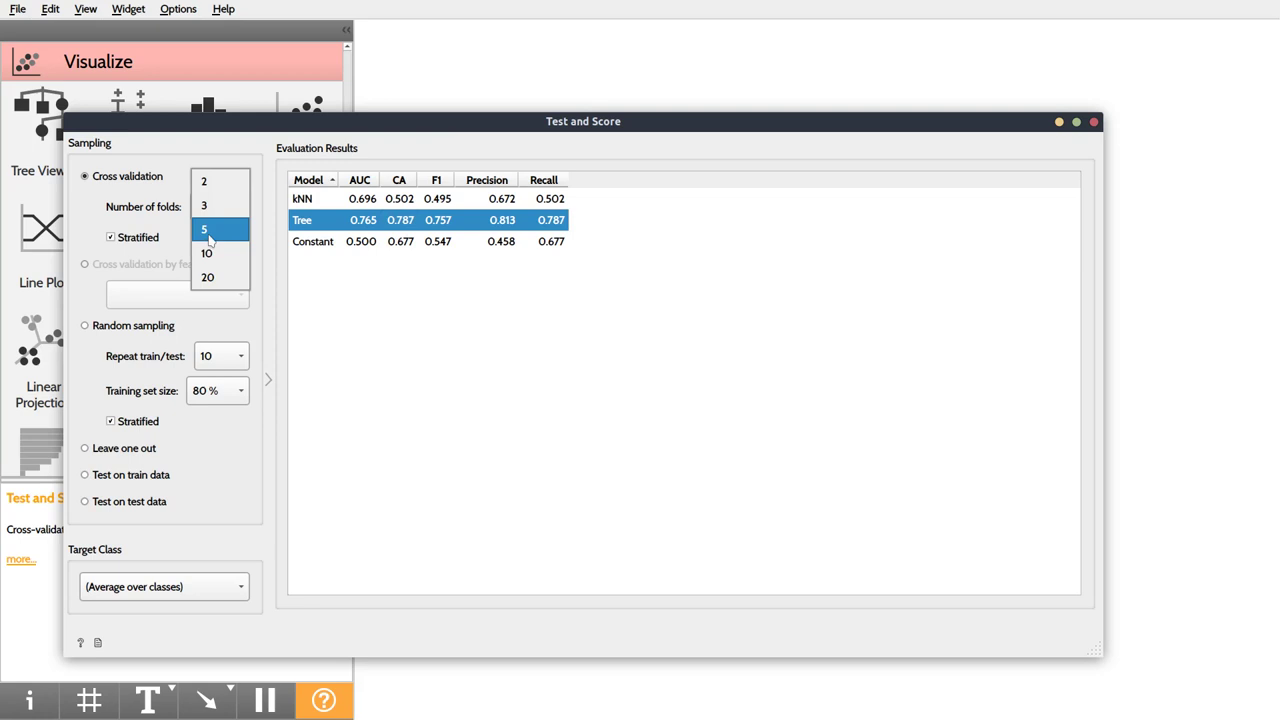
{"action": "left_click", "coordinate": [207, 229]}
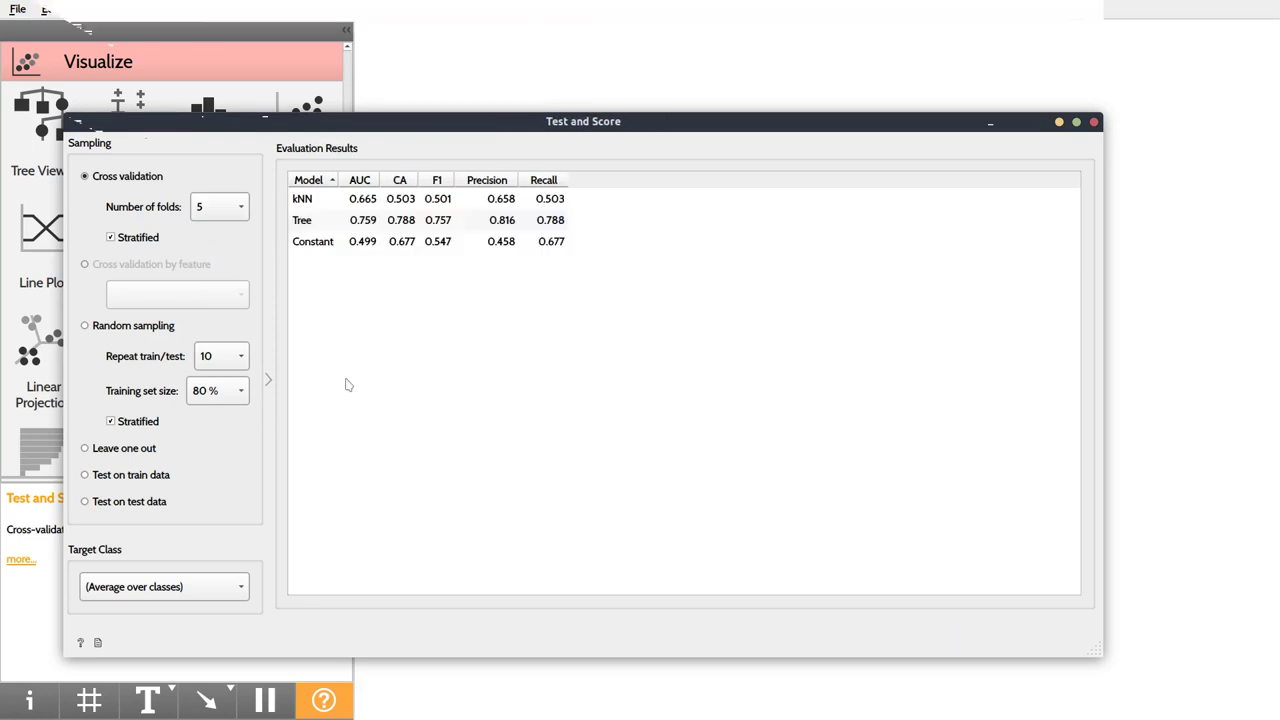
{"action": "left_click", "coordinate": [225, 207]}
{"action": "left_click", "coordinate": [222, 231]}
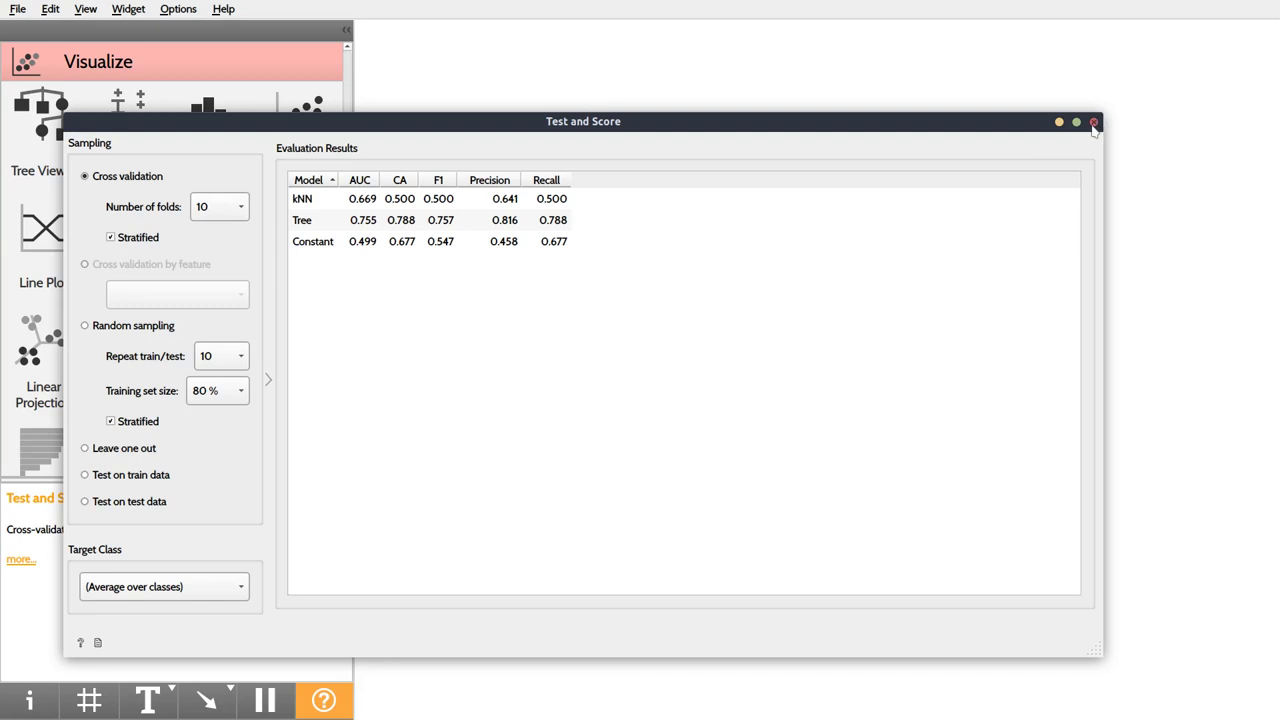
{"action": "left_click", "coordinate": [1094, 122]}
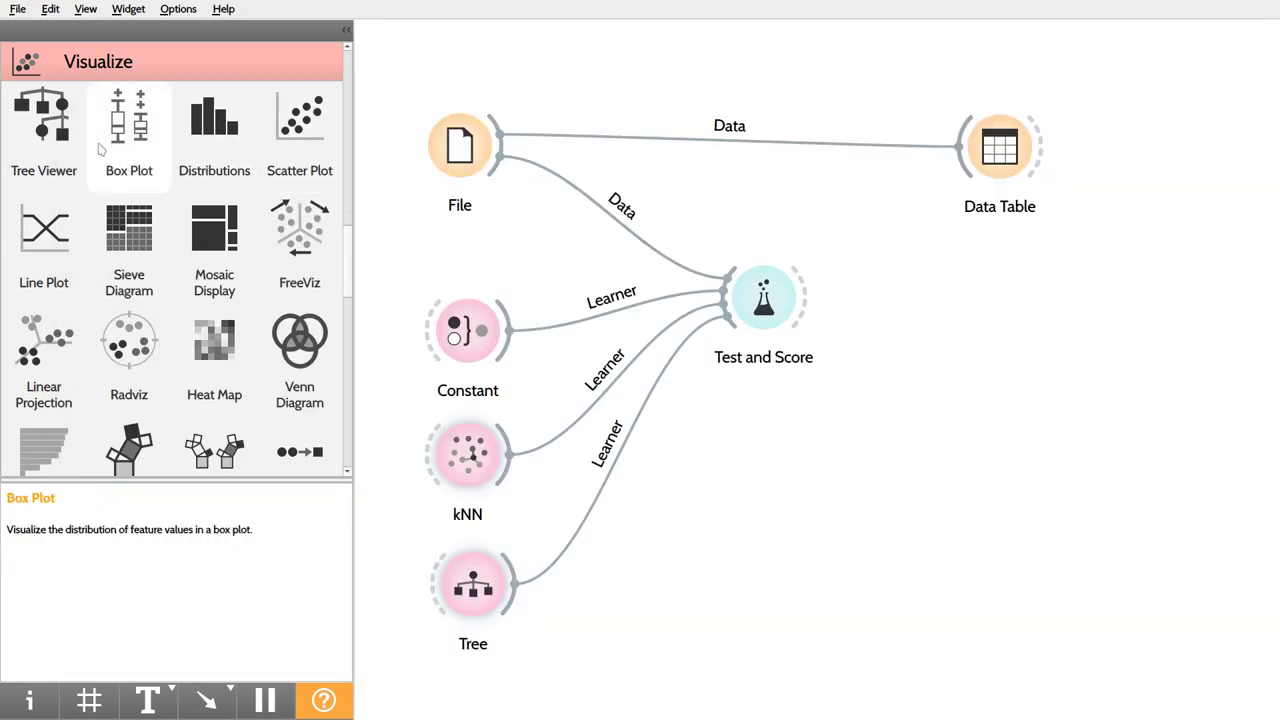
Step: Add a Data Sampler widget to the canvas and move Test and Score down beside the kNN and Tree widgets
{"action": "scroll", "coordinate": [100, 148], "scroll_direction": "up", "scroll_amount": 10}
{"action": "left_click_drag", "start_coordinate": [305, 246], "coordinate": [845, 235]}
{"action": "left_click_drag", "start_coordinate": [763, 310], "coordinate": [898, 525]}
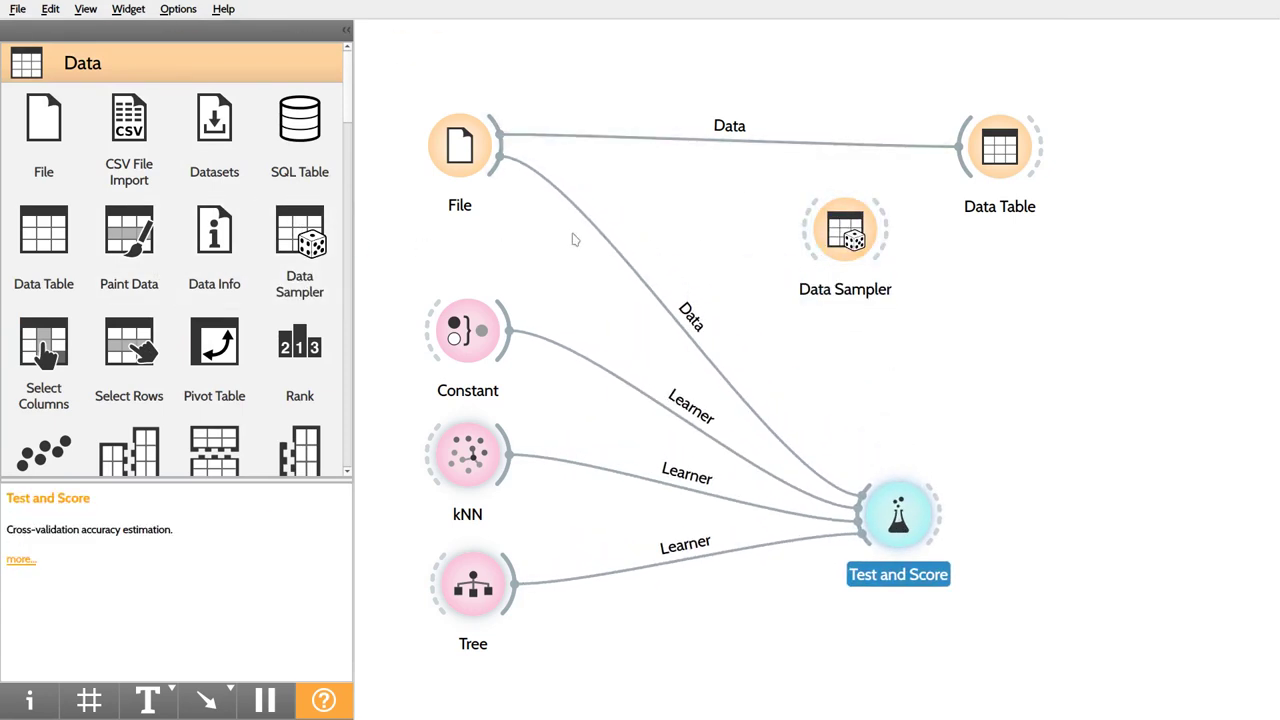
Step: Remove the data link from File to Test and Score and feed the File data into Data Sampler
{"action": "right_click", "coordinate": [585, 226]}
{"action": "left_click", "coordinate": [628, 285]}
{"action": "left_click_drag", "start_coordinate": [497, 182], "coordinate": [660, 238]}
Step: Review the Data Sampler settings and link its Data Sample output to Test and Score as both Data and Test Data
{"action": "double_click", "coordinate": [660, 238]}
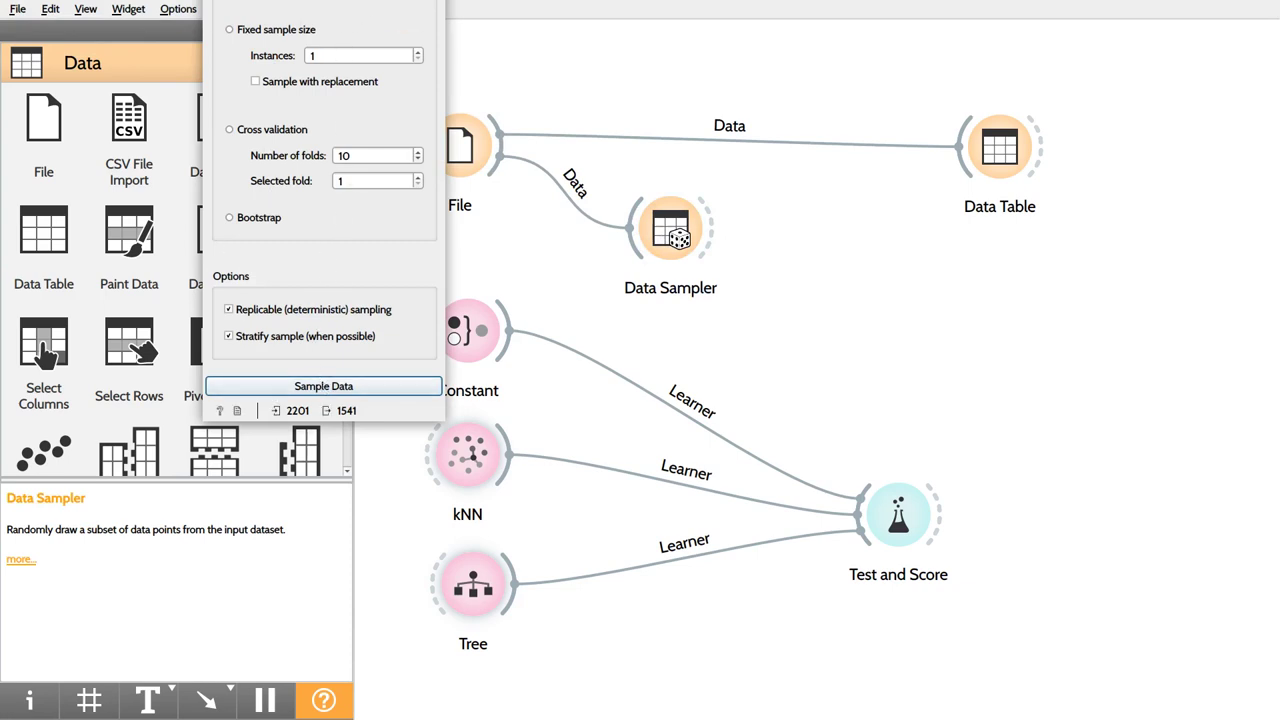
{"action": "key", "text": "Escape"}
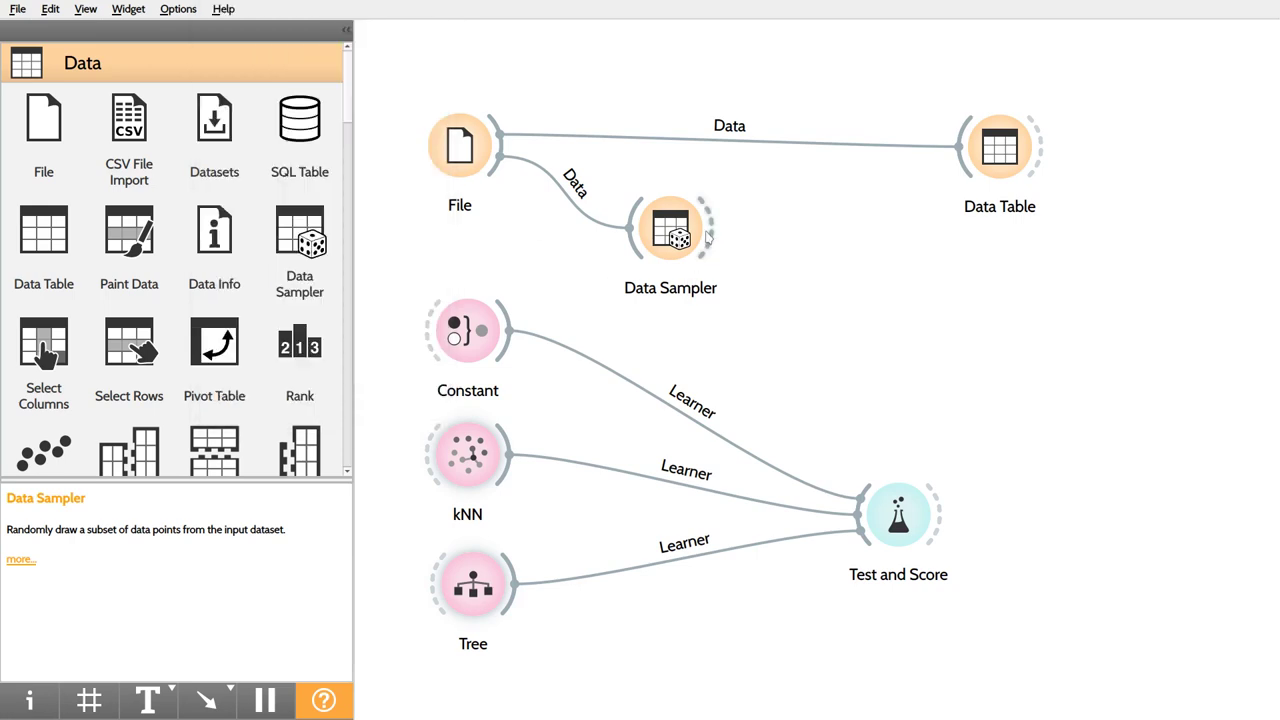
{"action": "left_click_drag", "start_coordinate": [713, 230], "coordinate": [866, 486]}
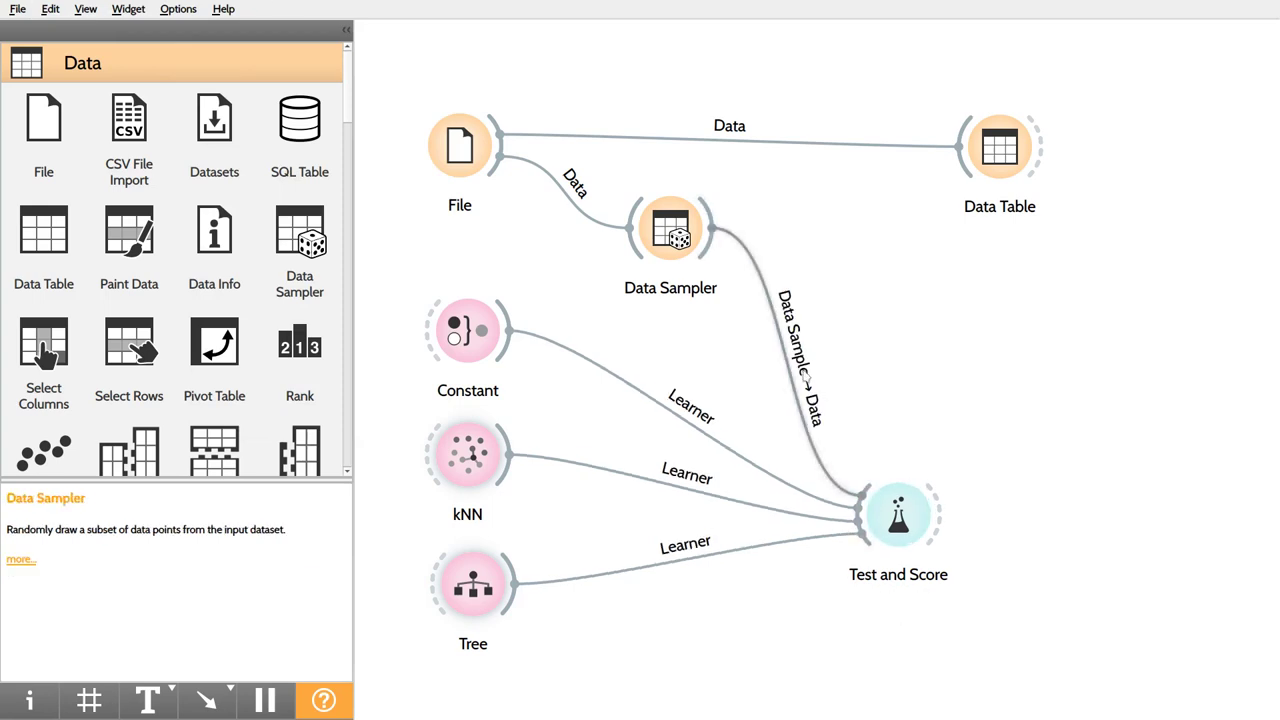
{"action": "left_click_drag", "start_coordinate": [711, 260], "coordinate": [862, 515]}
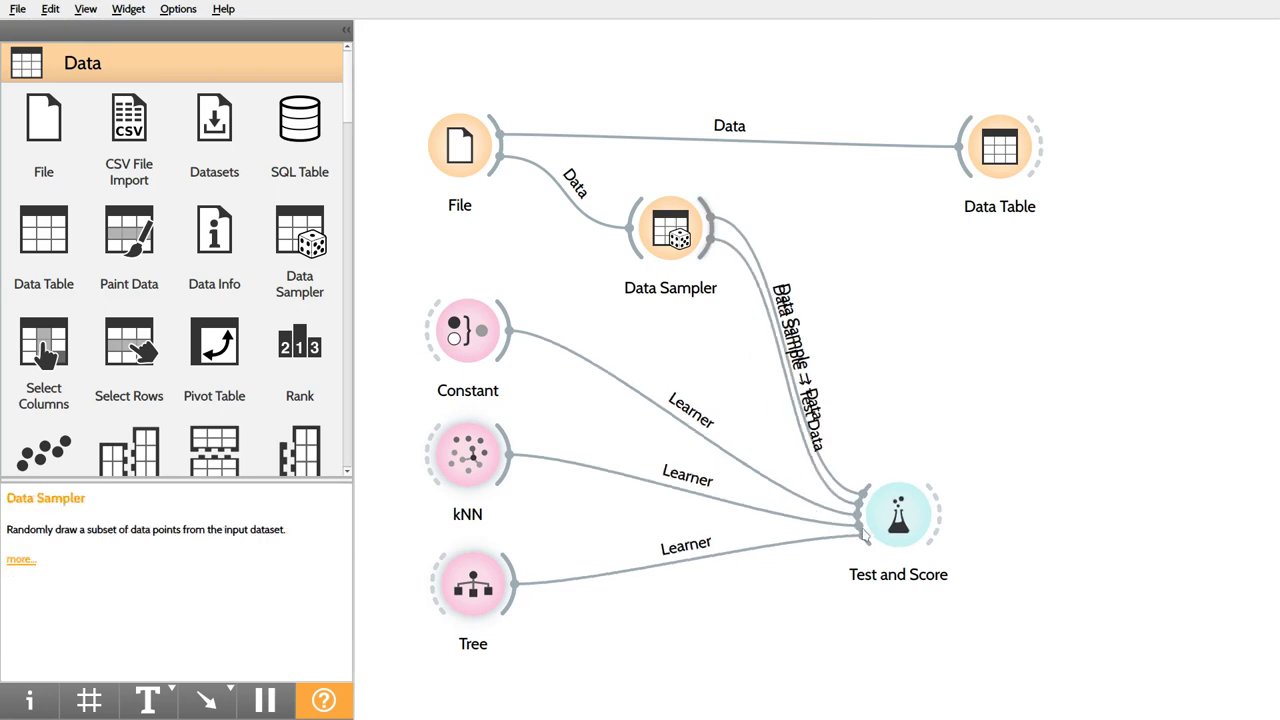
Step: Rewire the Data Sampler links so that Remaining Data feeds Test Data on Test and Score, and recheck the connections
{"action": "double_click", "coordinate": [826, 488]}
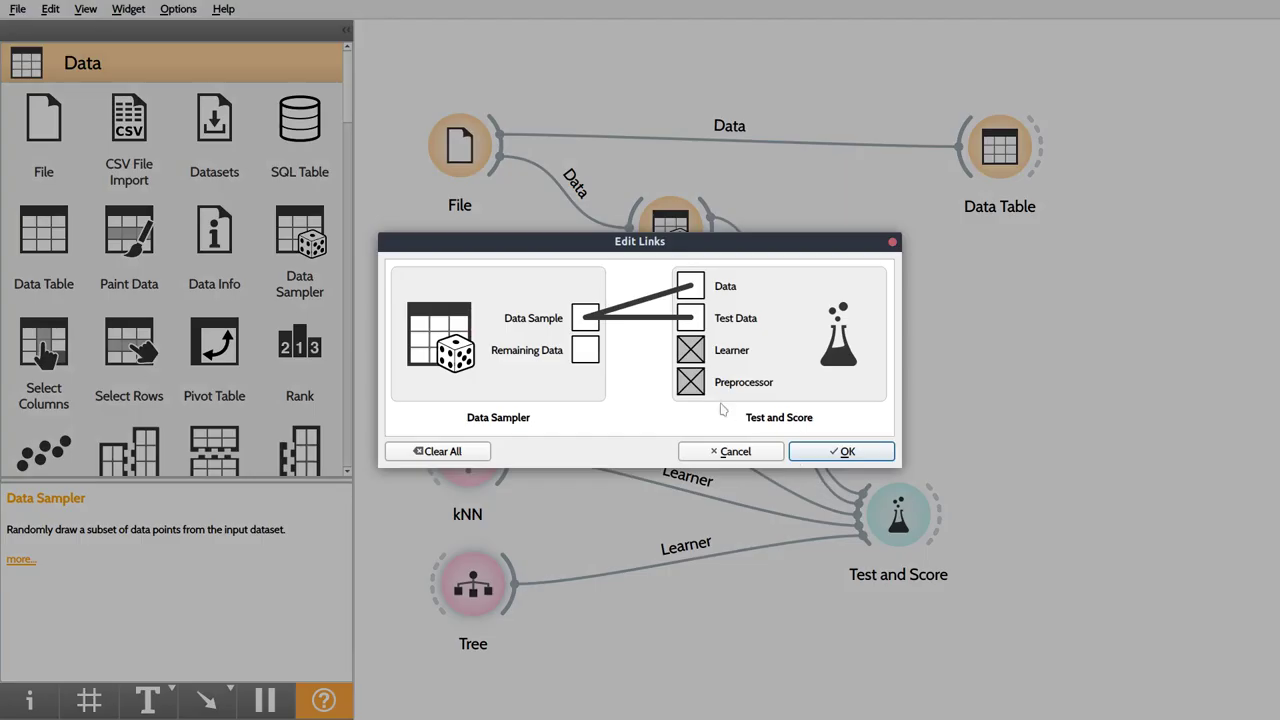
{"action": "left_click_drag", "start_coordinate": [585, 360], "coordinate": [690, 318]}
{"action": "left_click", "coordinate": [840, 451]}
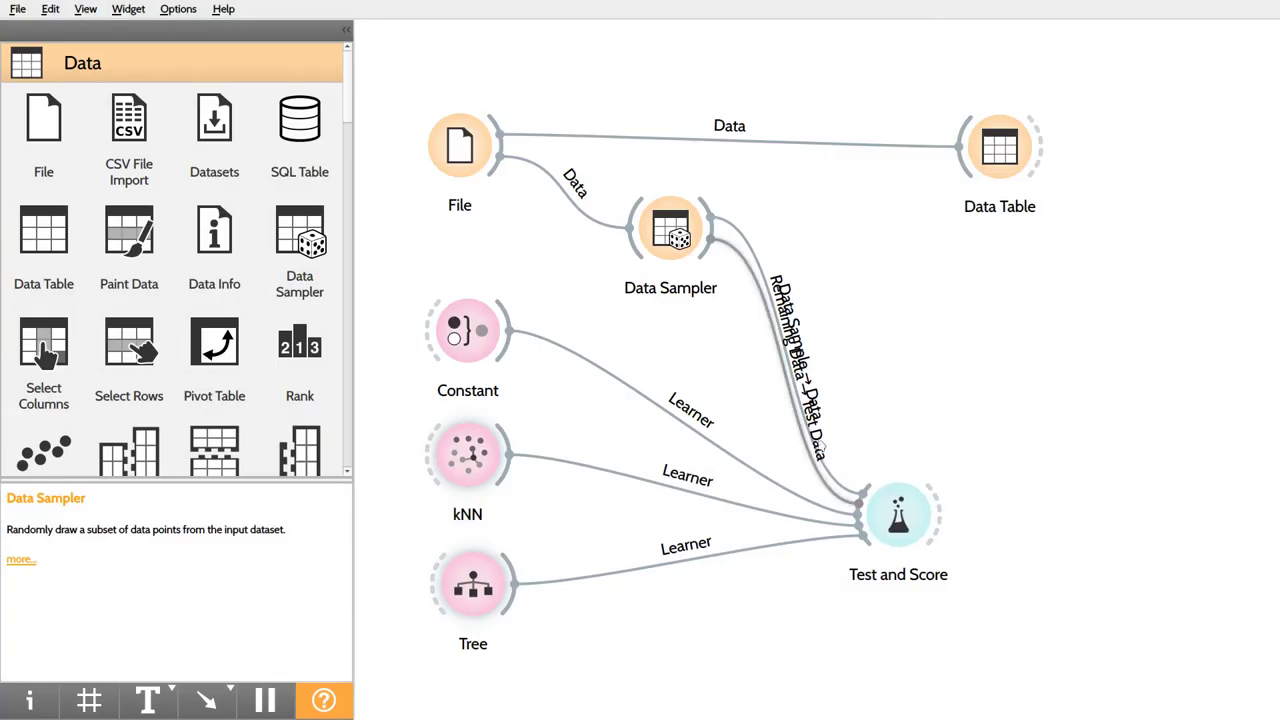
{"action": "double_click", "coordinate": [831, 483]}
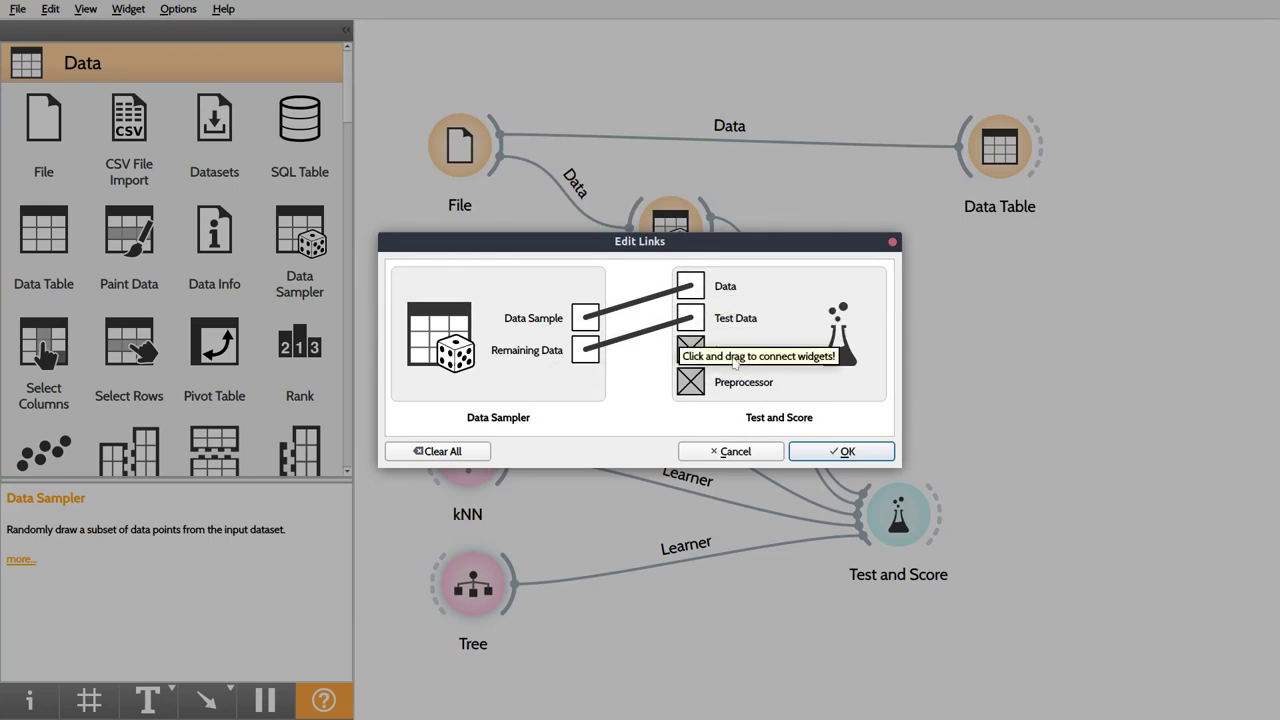
{"action": "left_click", "coordinate": [826, 450]}
Step: Score the classifiers in Test and Score with Test on test data, comparing against Test on train data, and close the window
{"action": "double_click", "coordinate": [910, 508]}
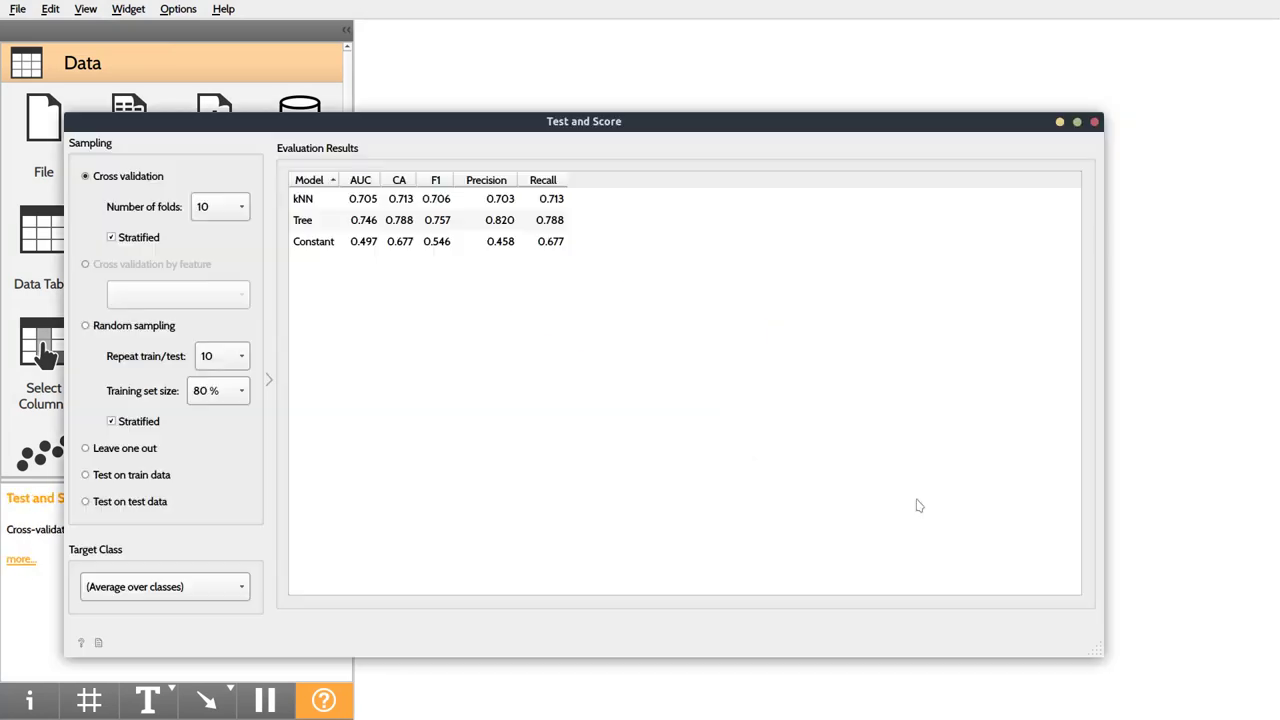
{"action": "left_click", "coordinate": [133, 505]}
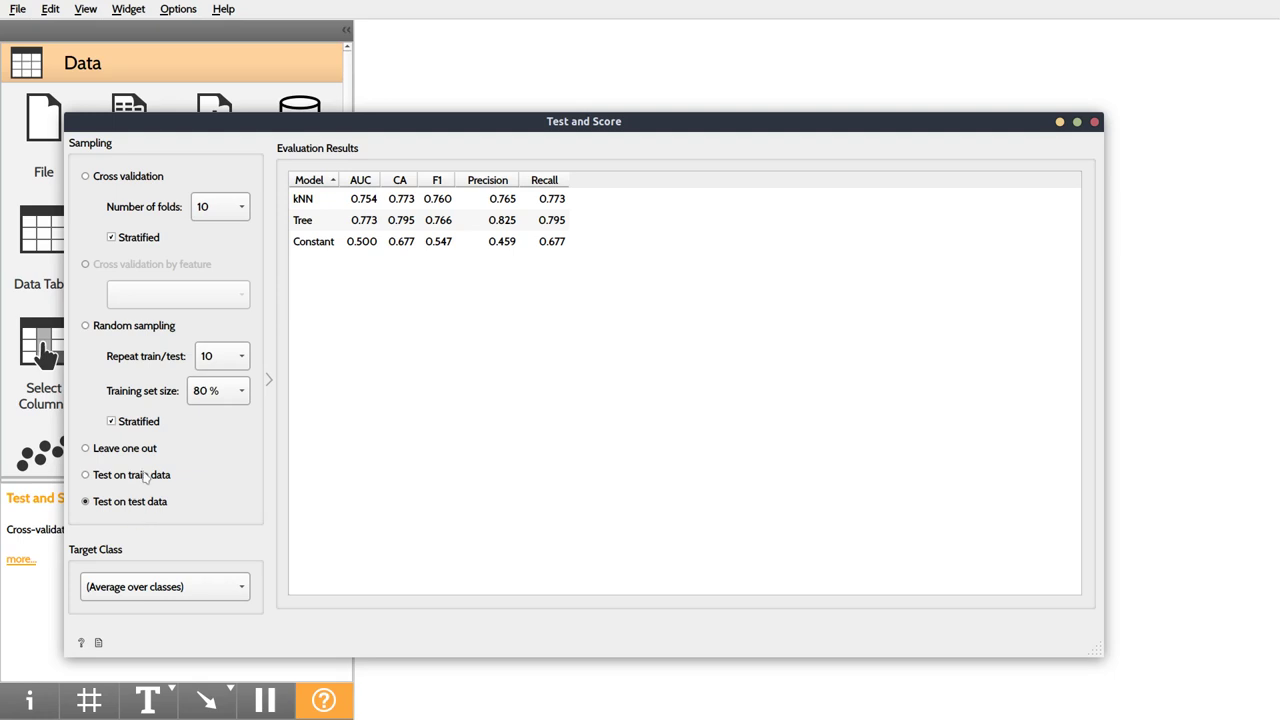
{"action": "left_click", "coordinate": [146, 477]}
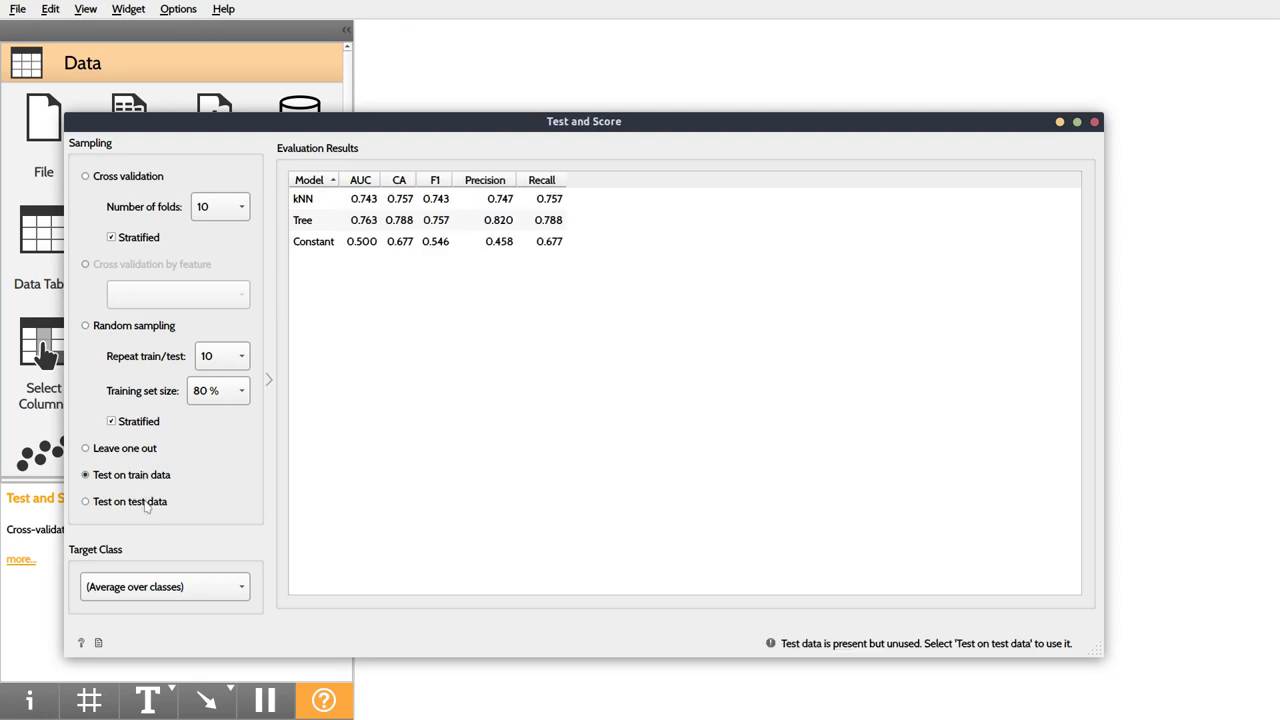
{"action": "left_click", "coordinate": [146, 505]}
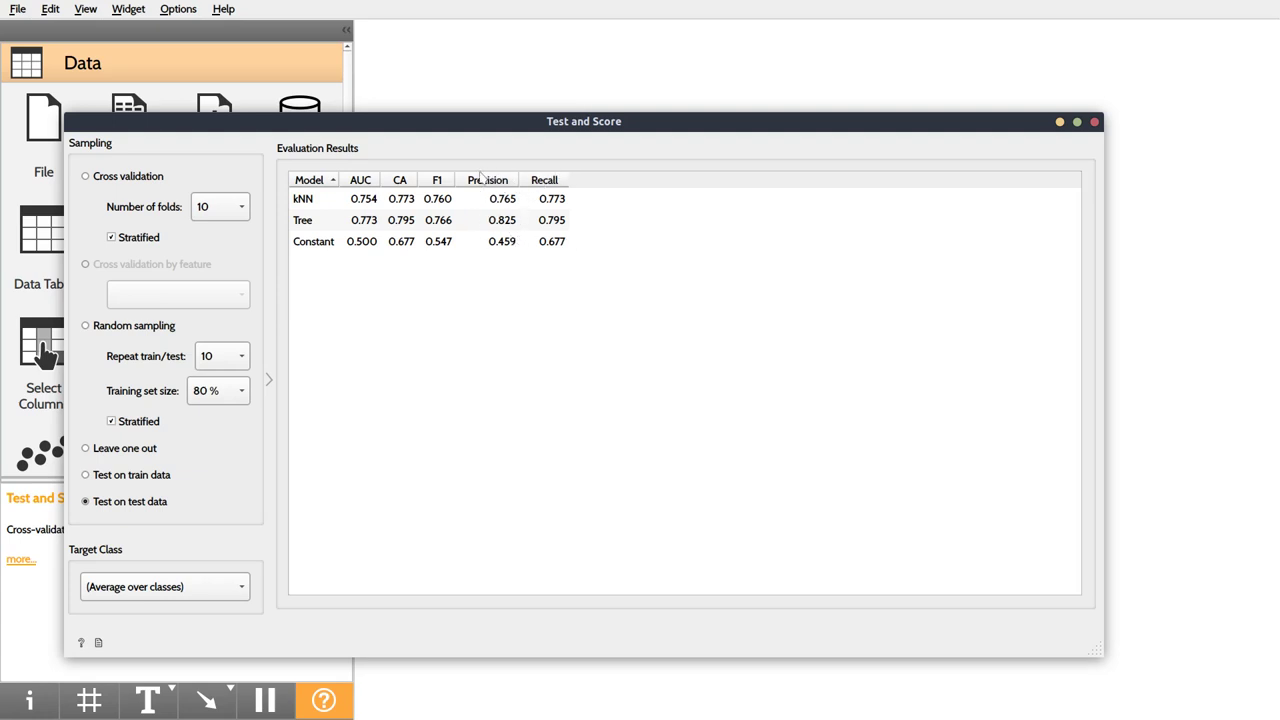
{"action": "left_click_drag", "start_coordinate": [674, 128], "coordinate": [724, 51]}
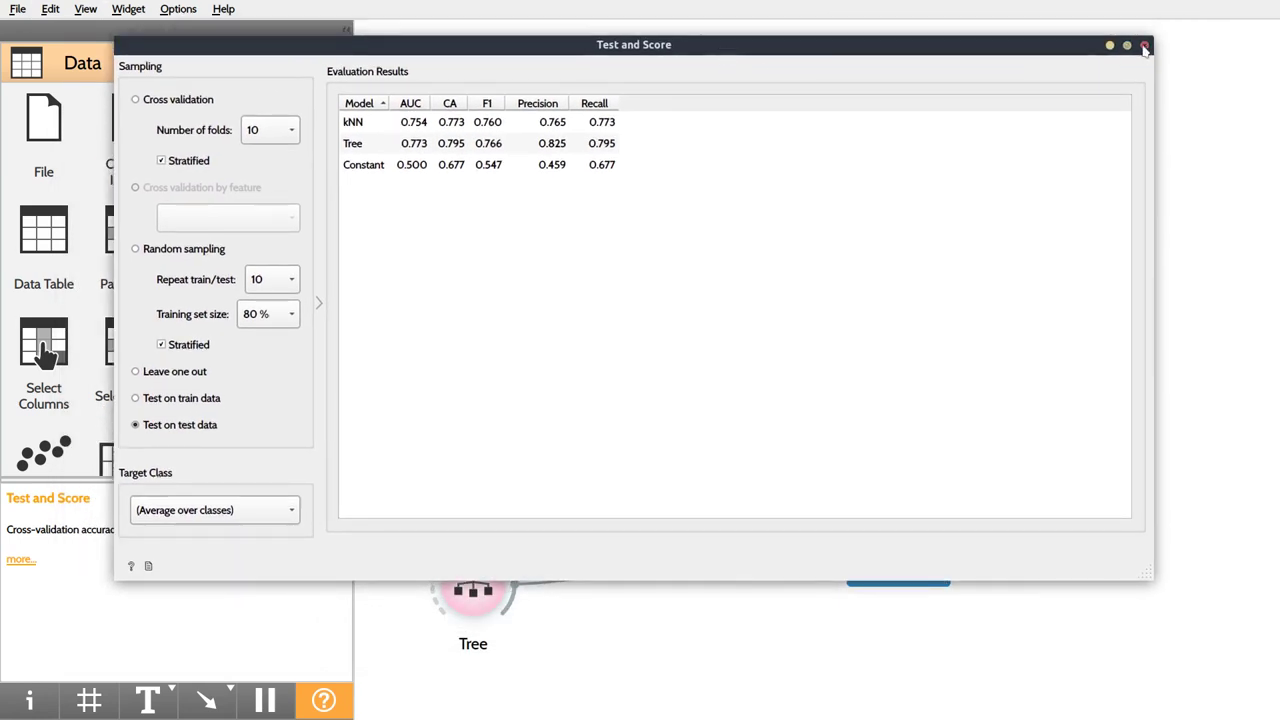
{"action": "left_click", "coordinate": [1145, 47]}
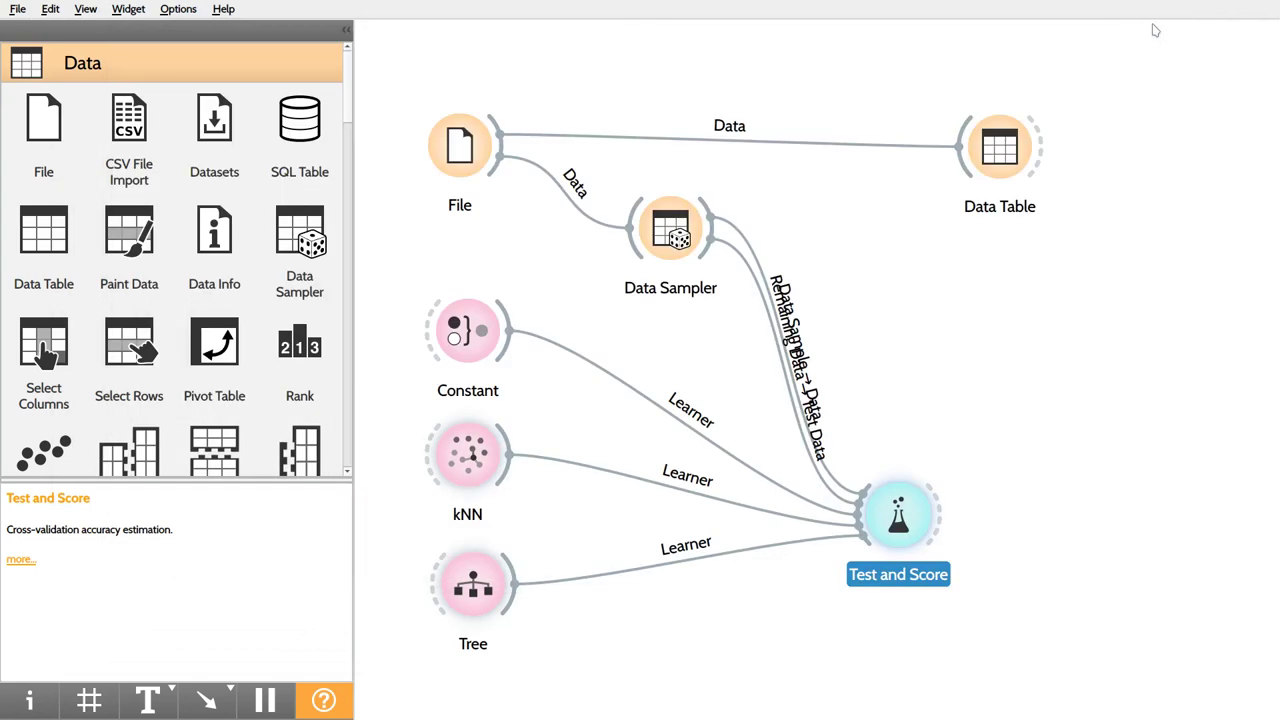
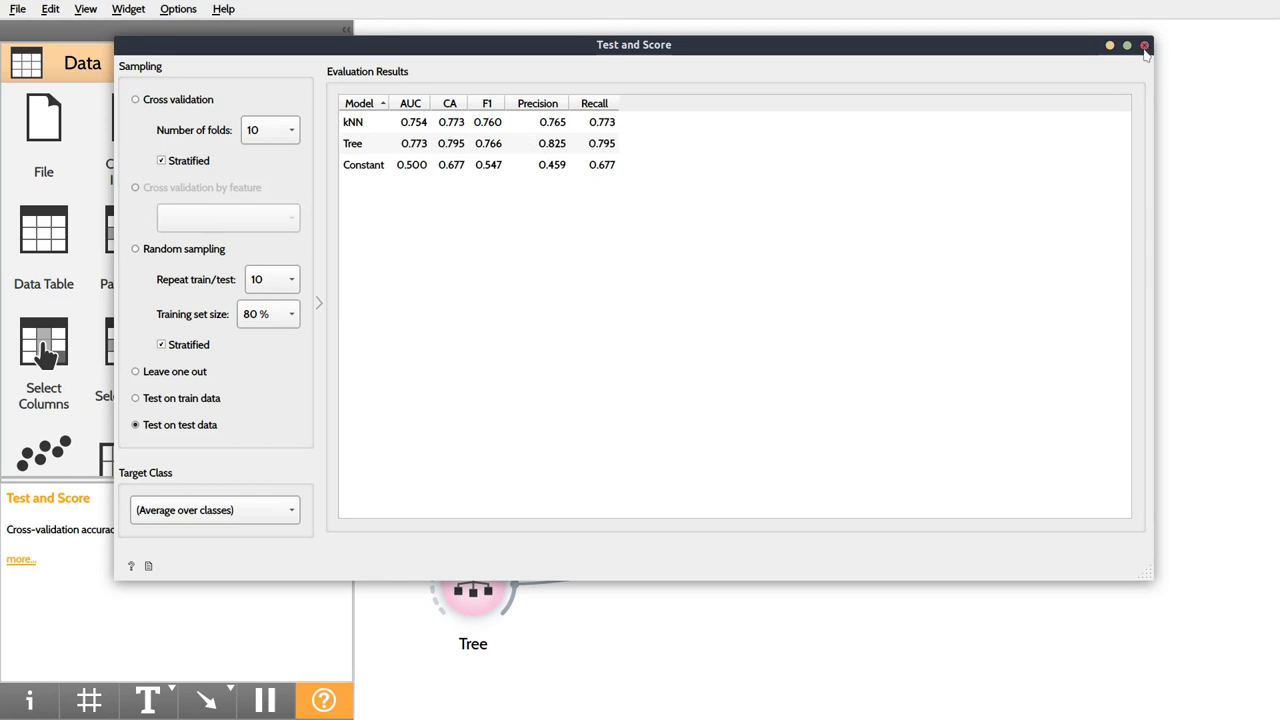
{"action": "left_click", "coordinate": [1145, 46]}
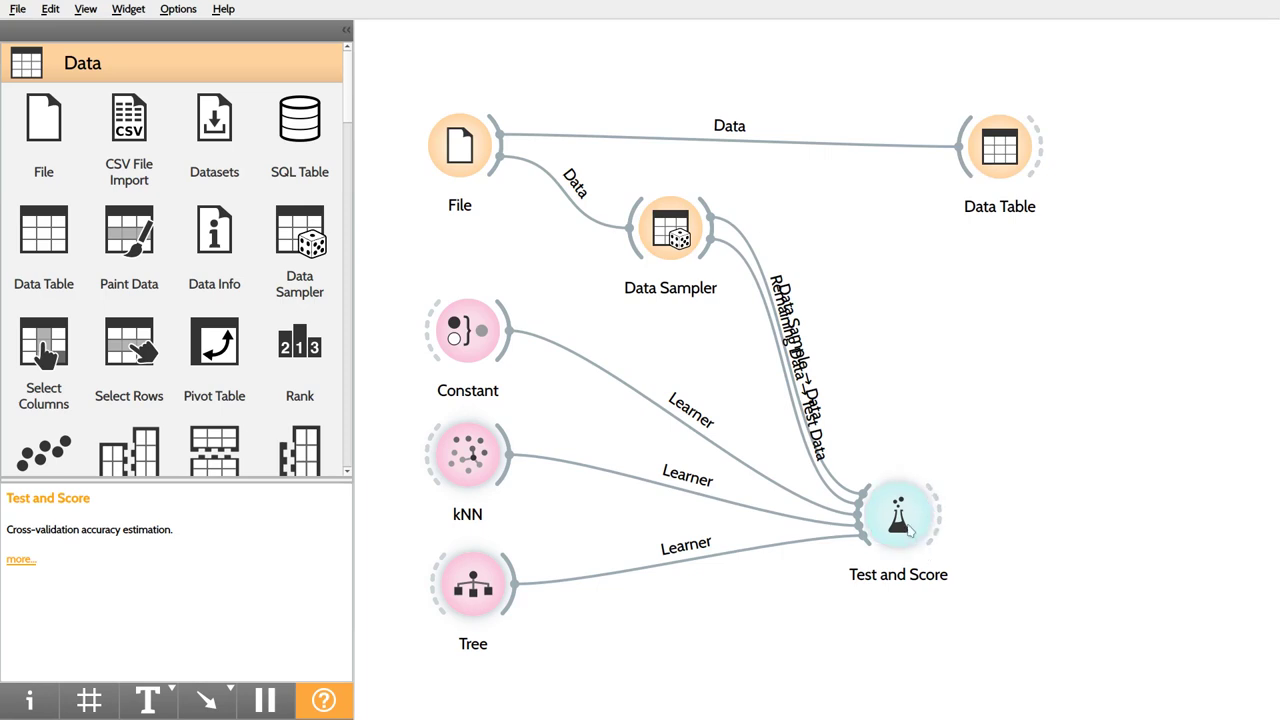
Step: Move Test and Score up, add a Confusion Matrix widget below Data Table, and feed it the Evaluation Results
{"action": "left_click_drag", "start_coordinate": [908, 530], "coordinate": [832, 425]}
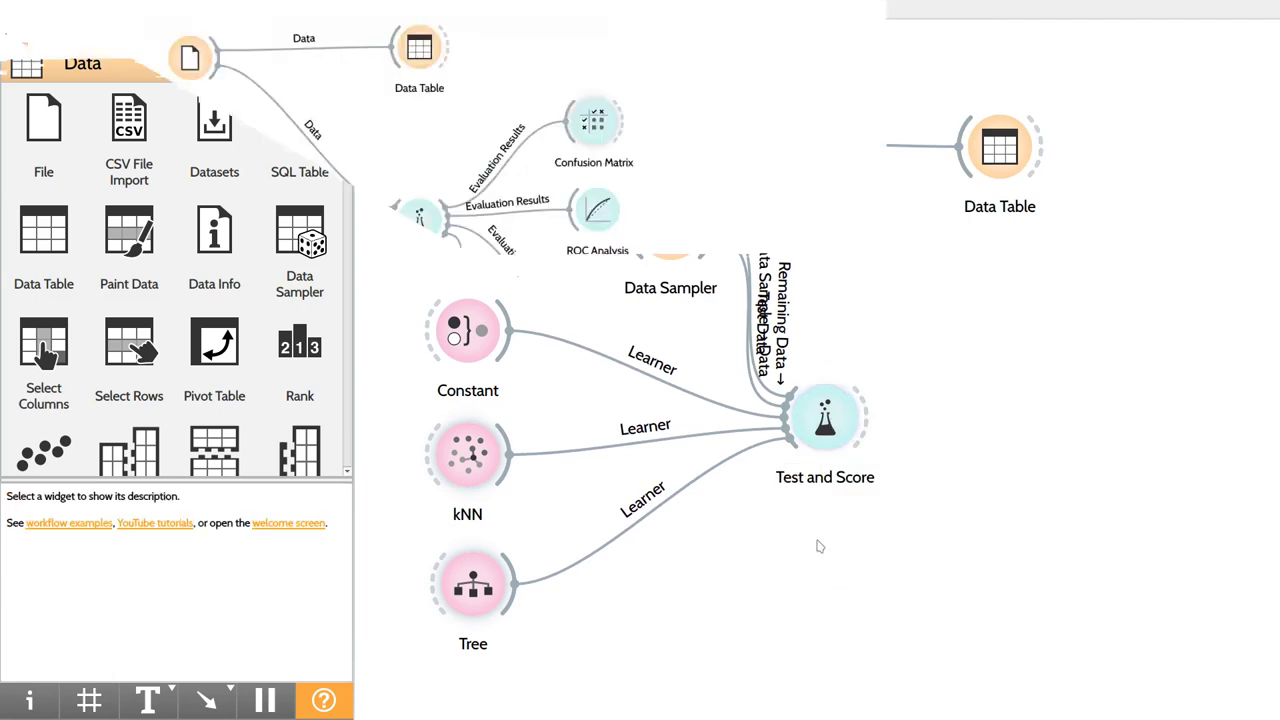
{"action": "left_click", "coordinate": [203, 63]}
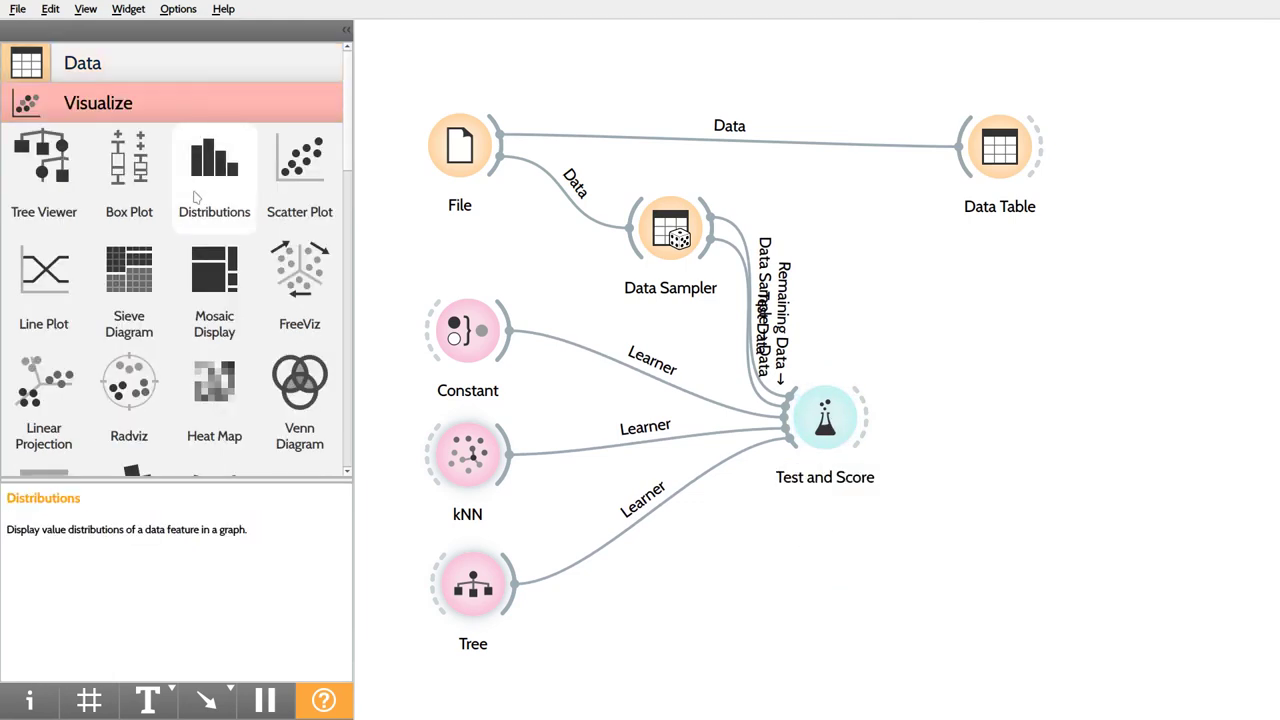
{"action": "left_click", "coordinate": [169, 100]}
{"action": "left_click", "coordinate": [160, 142]}
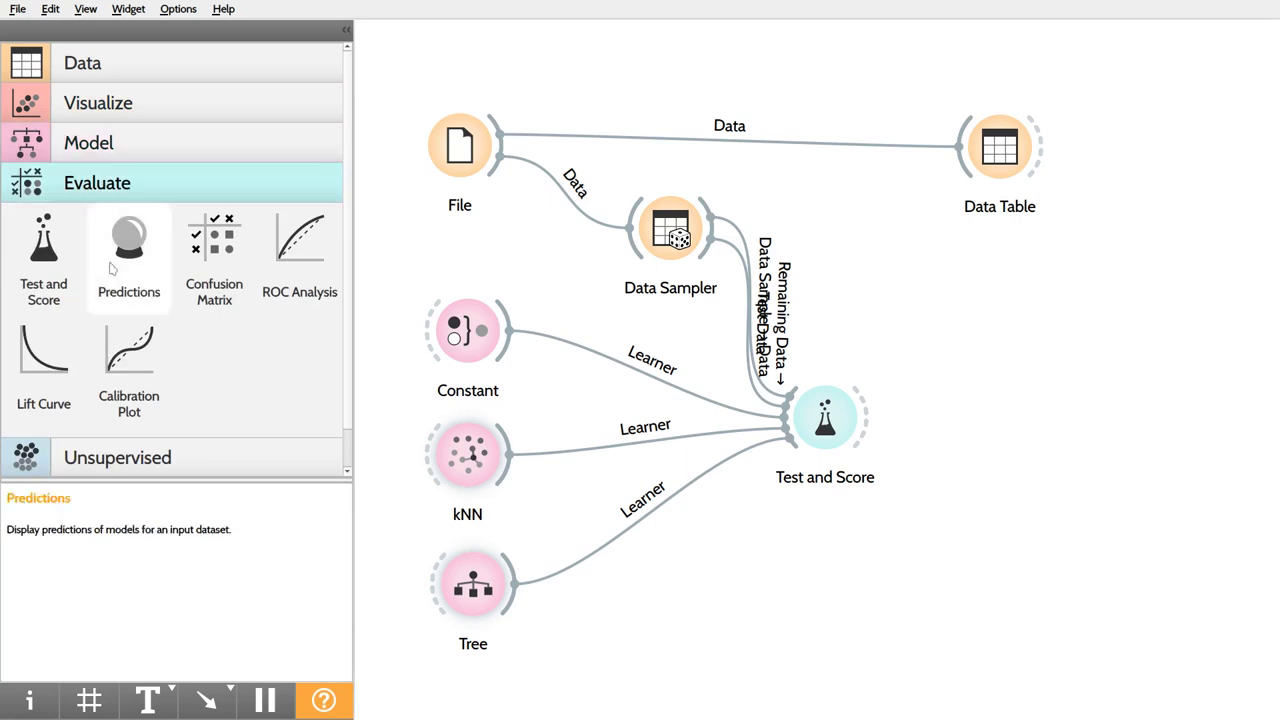
{"action": "left_click_drag", "start_coordinate": [214, 245], "coordinate": [1035, 288]}
{"action": "left_click_drag", "start_coordinate": [870, 425], "coordinate": [1033, 287]}
Step: Open the Confusion Matrix and examine the correctly classified instances of the Tree model
{"action": "double_click", "coordinate": [1033, 287]}
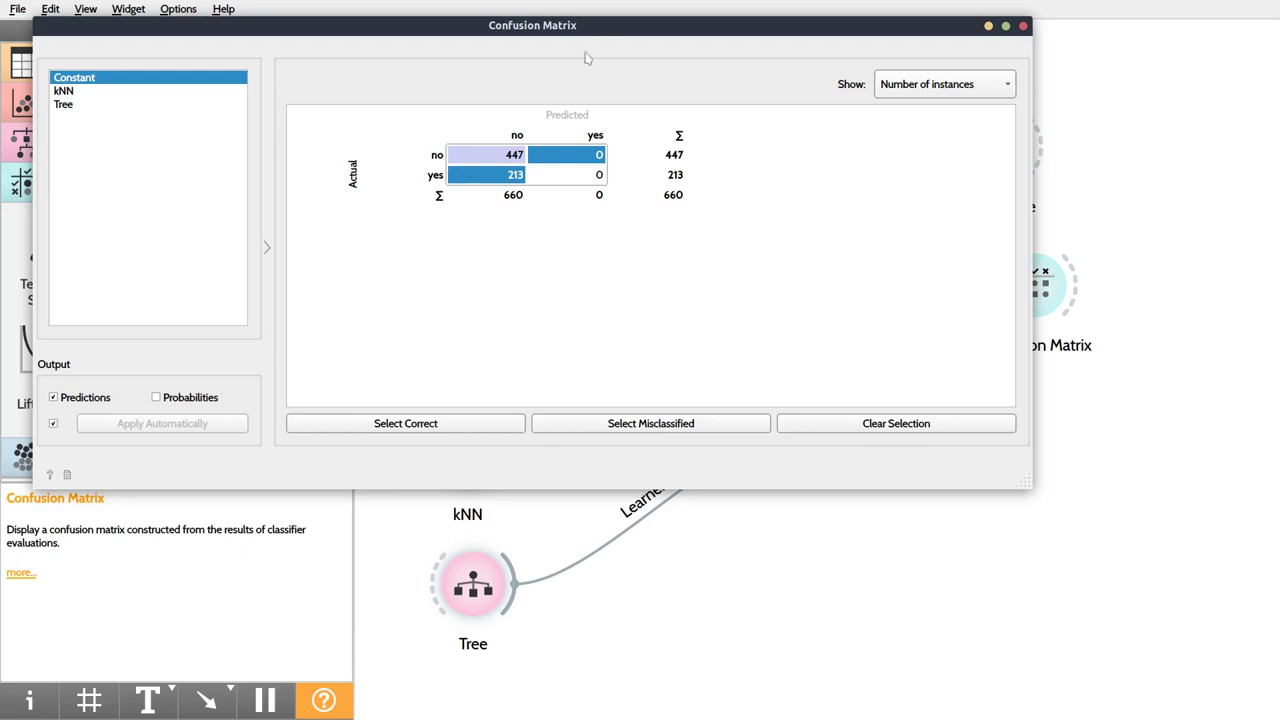
{"action": "left_click_drag", "start_coordinate": [609, 35], "coordinate": [684, 141]}
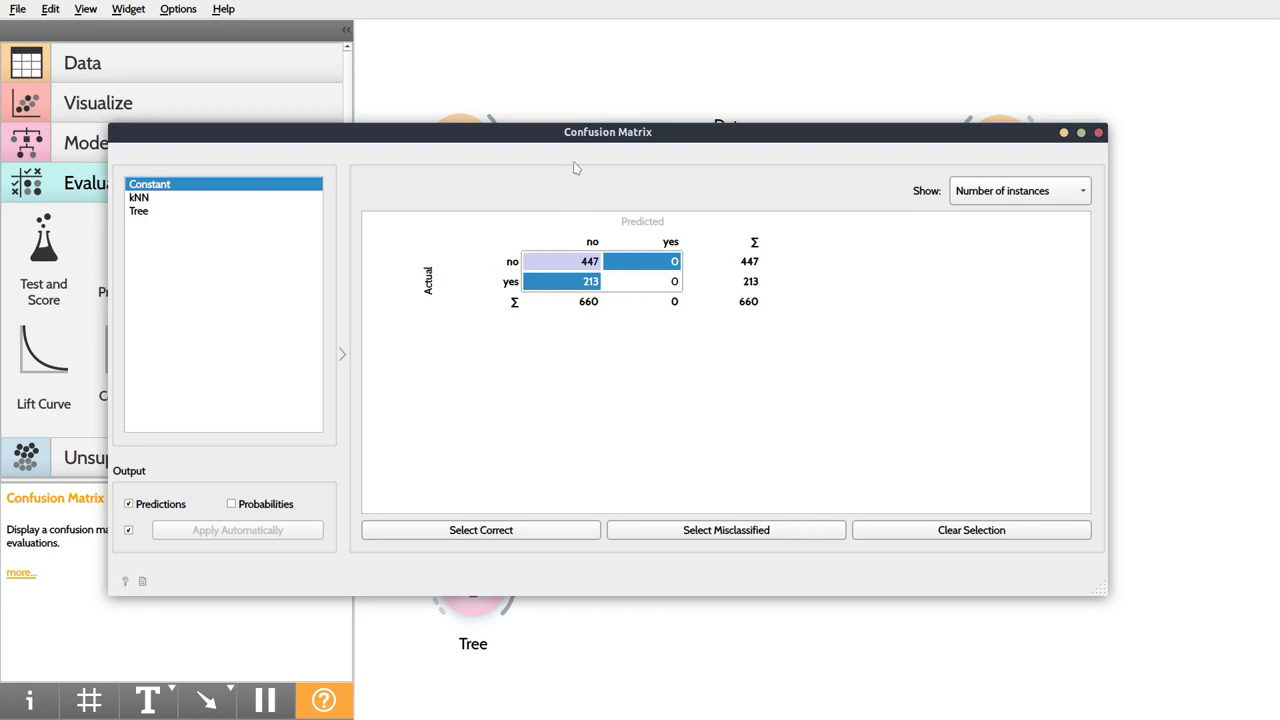
{"action": "left_click_drag", "start_coordinate": [557, 139], "coordinate": [631, 126]}
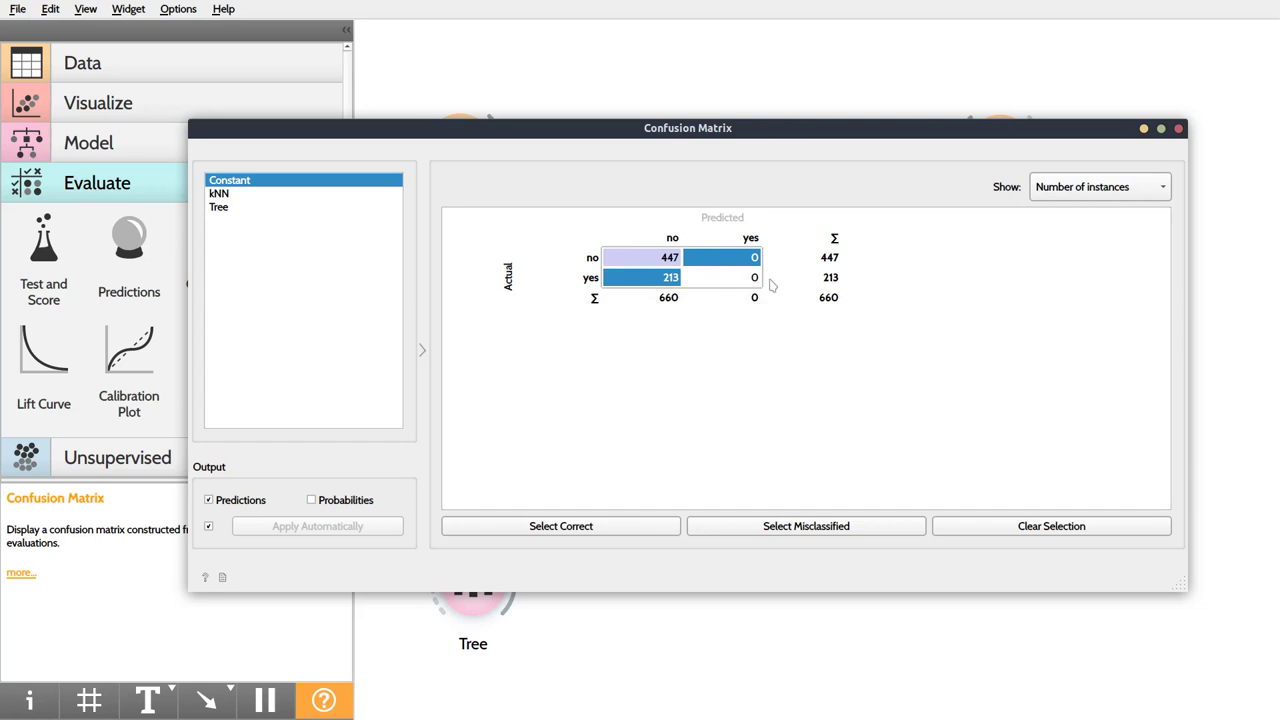
{"action": "left_click", "coordinate": [222, 209]}
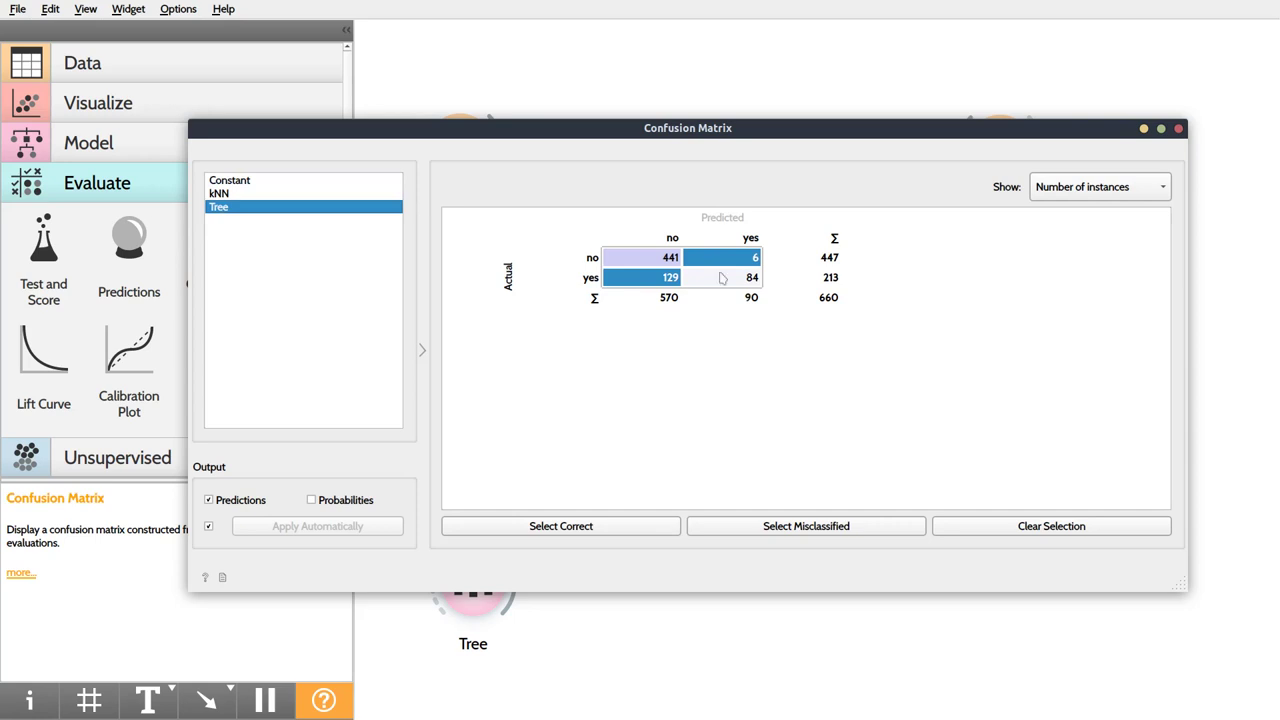
{"action": "left_click", "coordinate": [656, 257]}
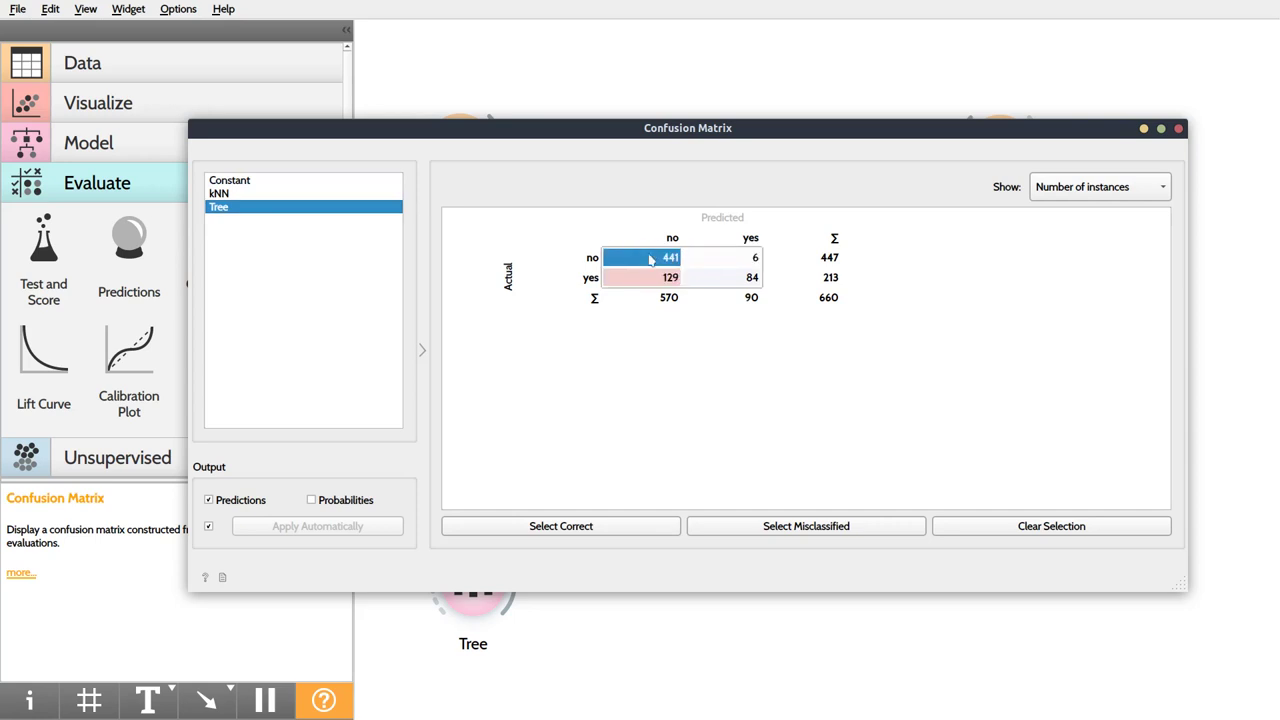
{"action": "left_click", "coordinate": [716, 280]}
{"action": "left_click", "coordinate": [660, 257]}
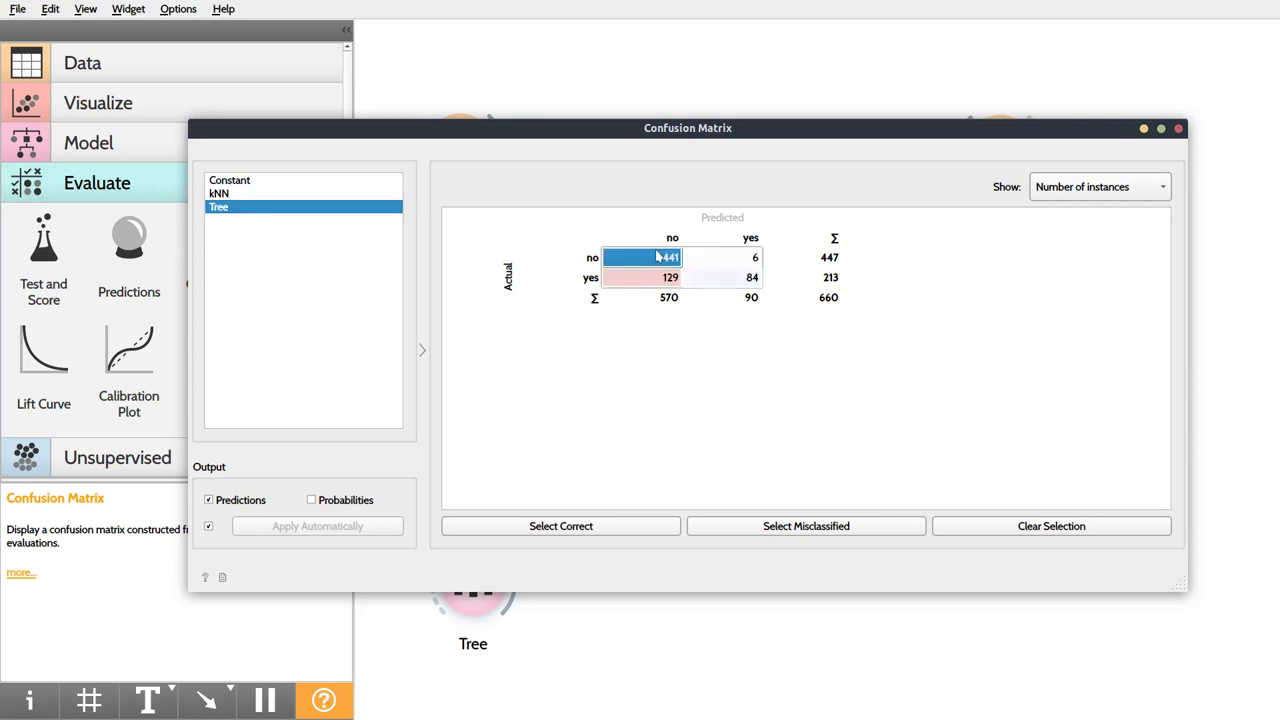
{"action": "left_click", "coordinate": [727, 283]}
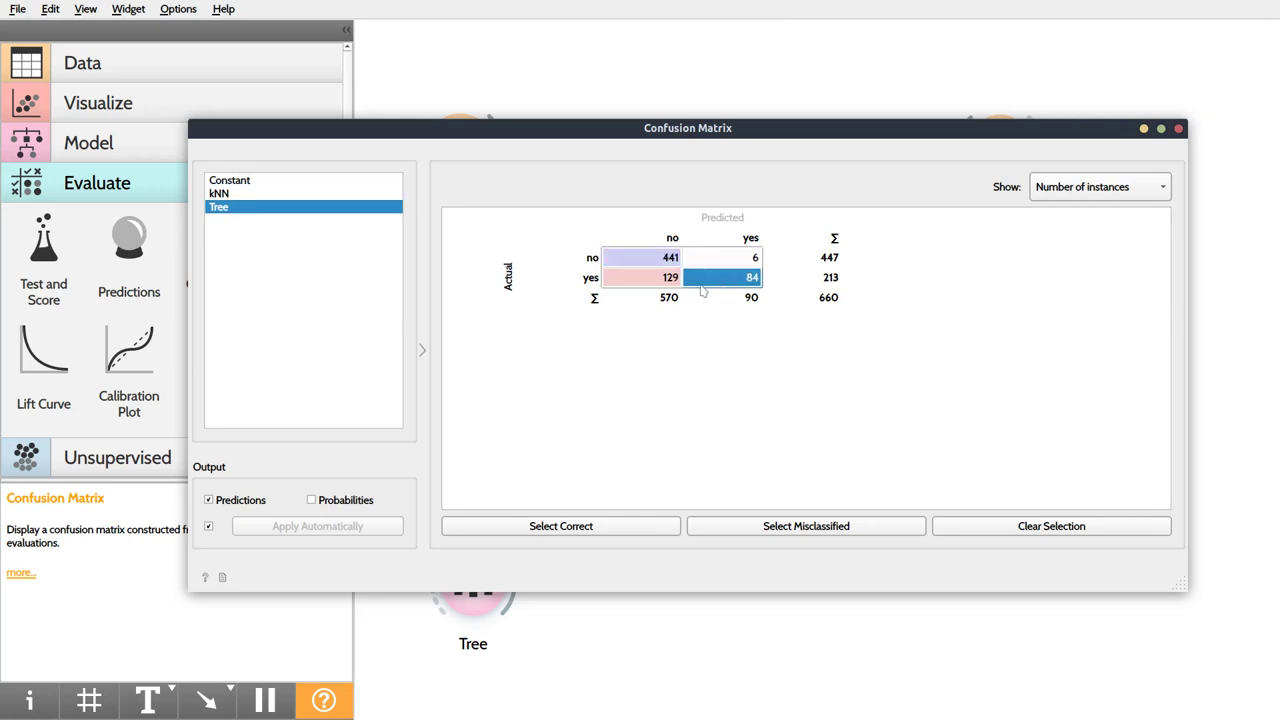
Step: Compare the Tree model's two kinds of misclassification, actual yes predicted no and actual no predicted yes
{"action": "left_click", "coordinate": [626, 278]}
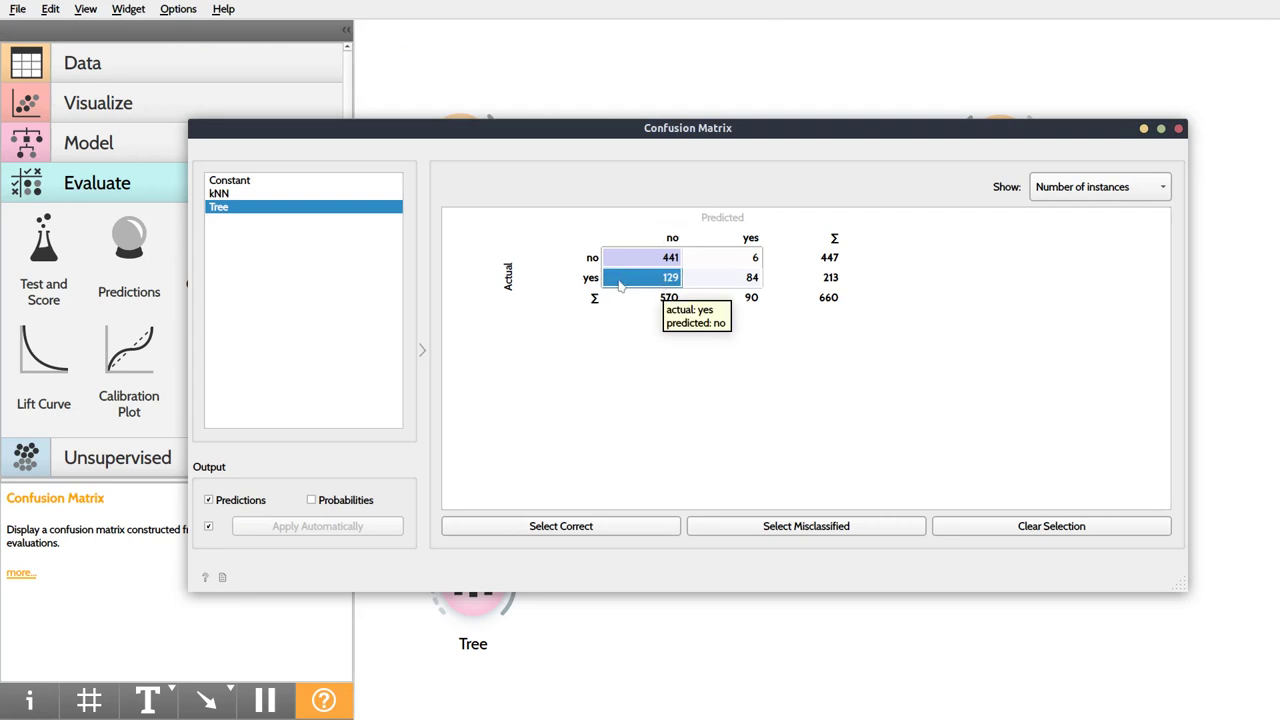
{"action": "left_click", "coordinate": [733, 261]}
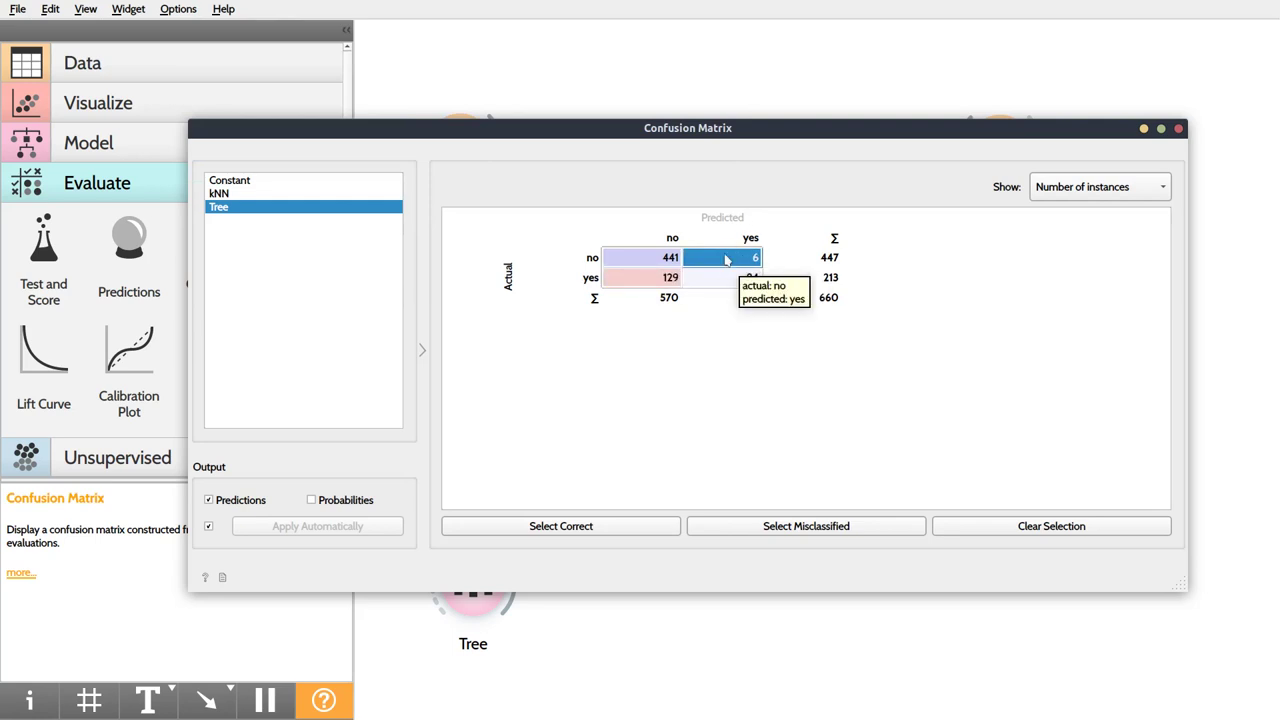
{"action": "left_click", "coordinate": [657, 282]}
{"action": "left_click", "coordinate": [714, 261]}
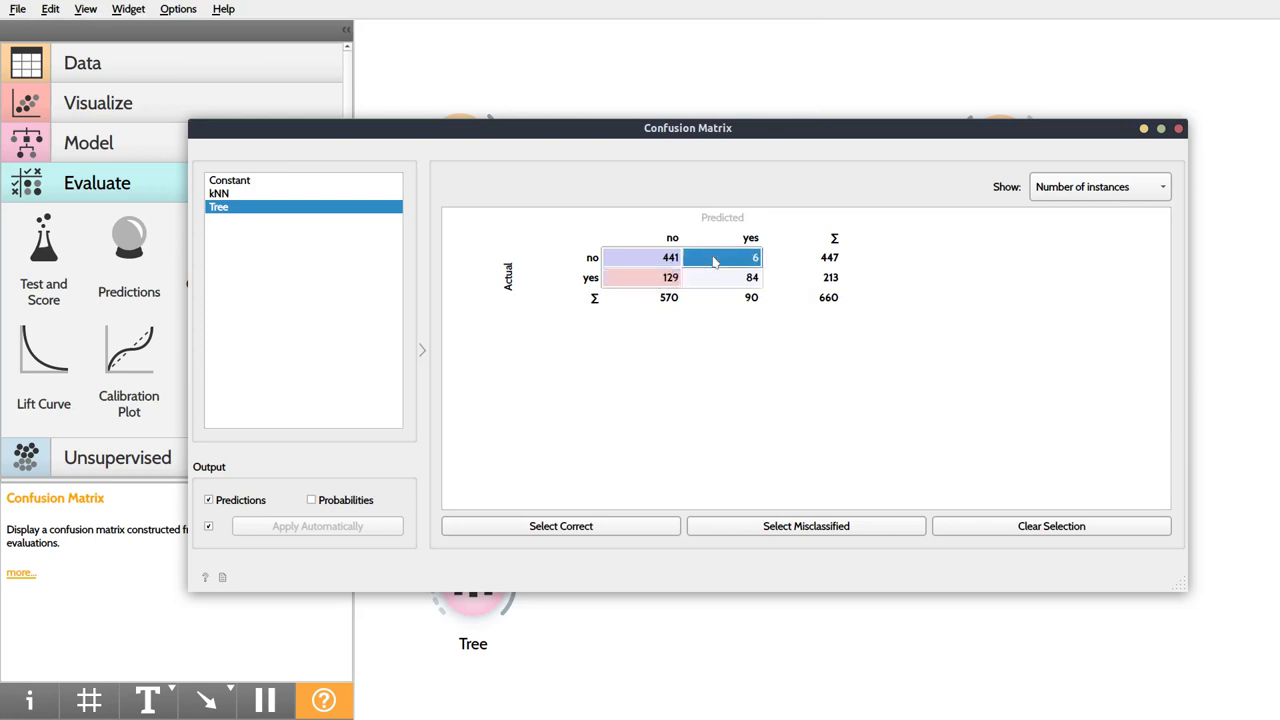
{"action": "left_click", "coordinate": [631, 280]}
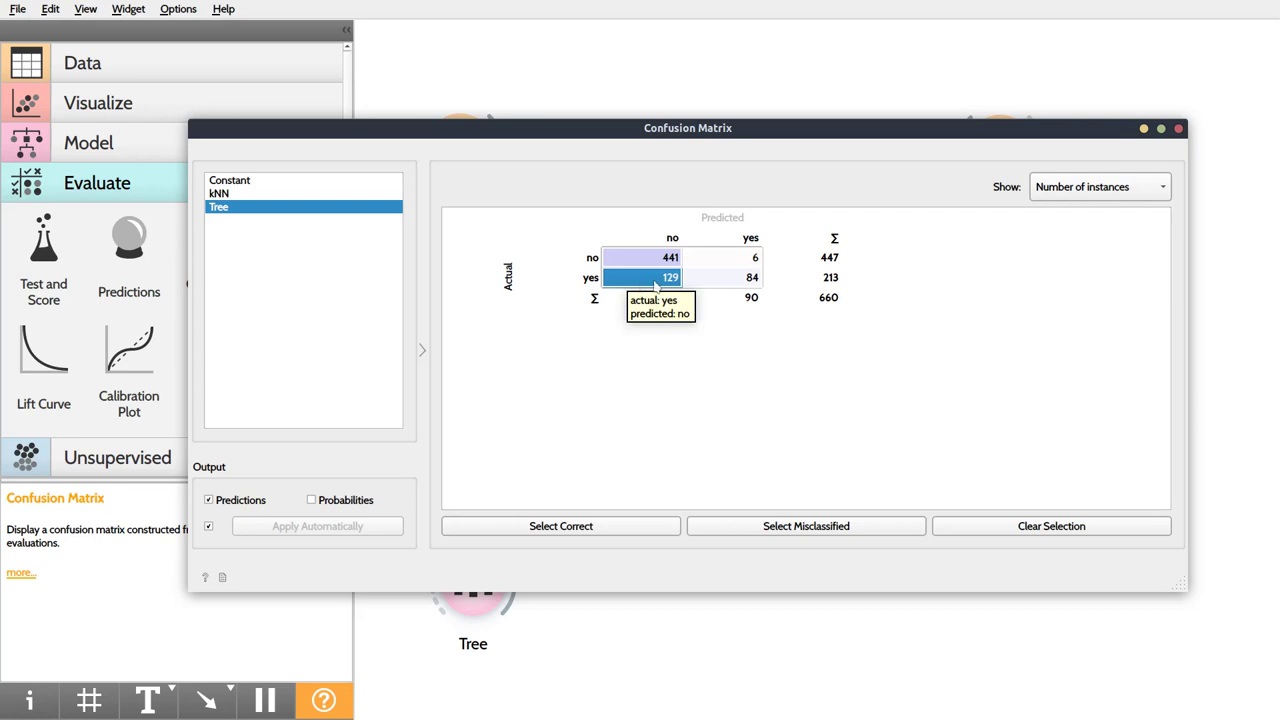
{"action": "left_click", "coordinate": [736, 262]}
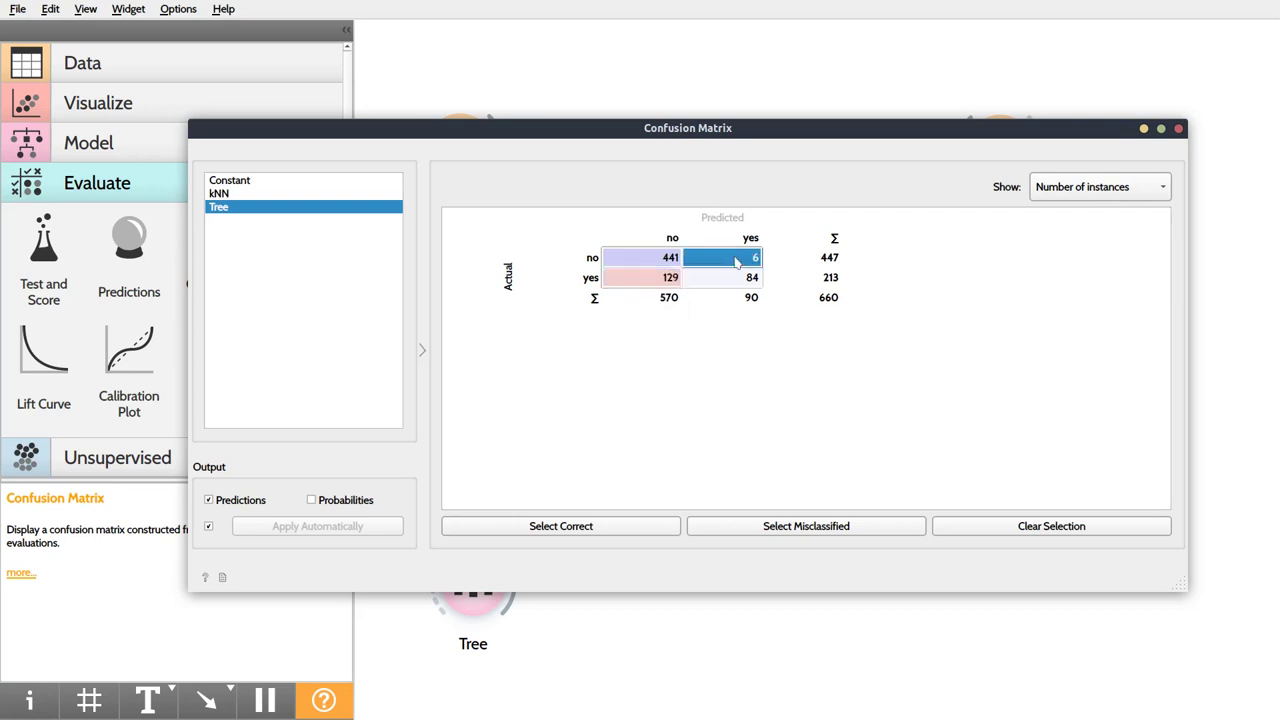
{"action": "left_click", "coordinate": [664, 282]}
Step: Examine the misclassified instances in the kNN model's matrix and close the Confusion Matrix
{"action": "left_click", "coordinate": [233, 195]}
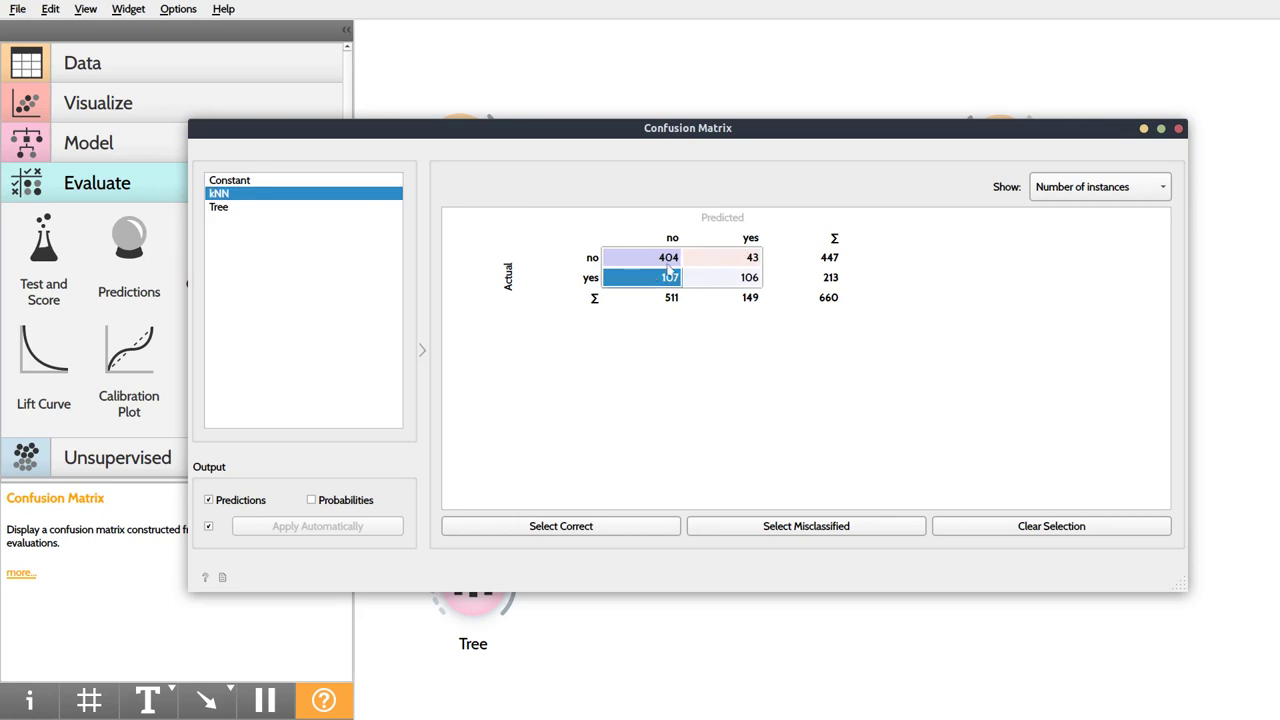
{"action": "left_click", "coordinate": [727, 259]}
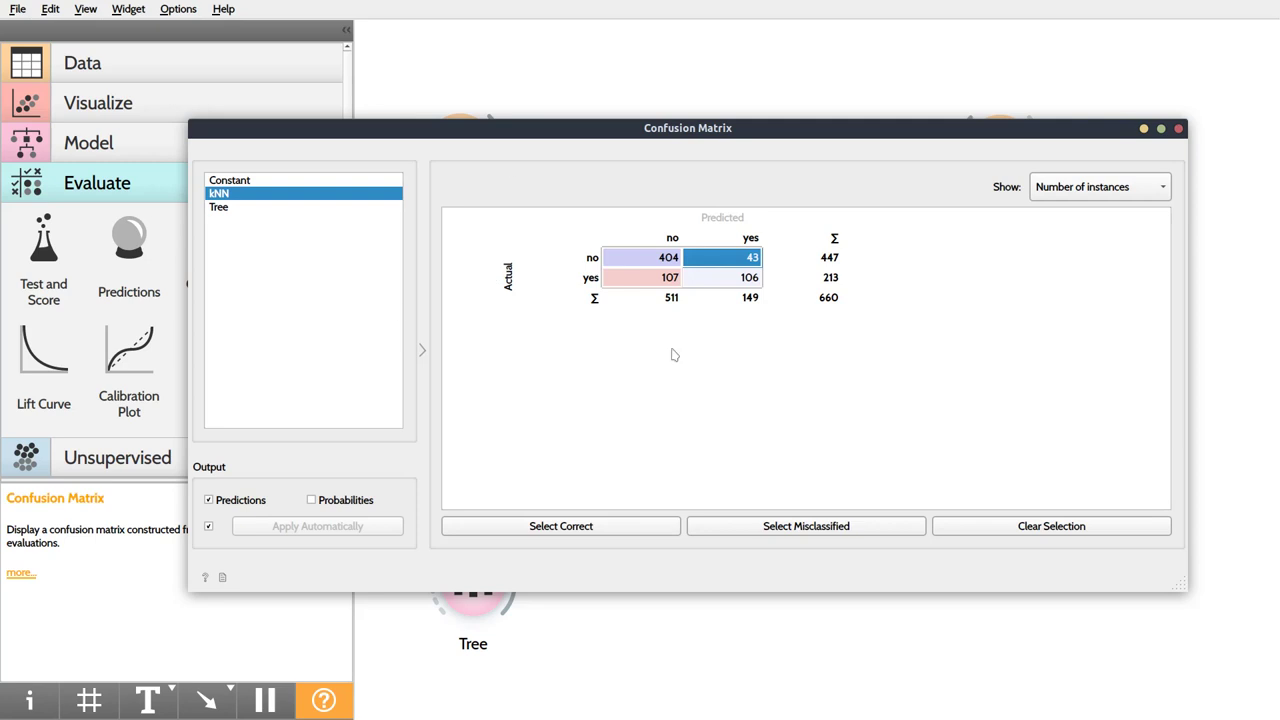
{"action": "left_click", "coordinate": [1179, 129]}
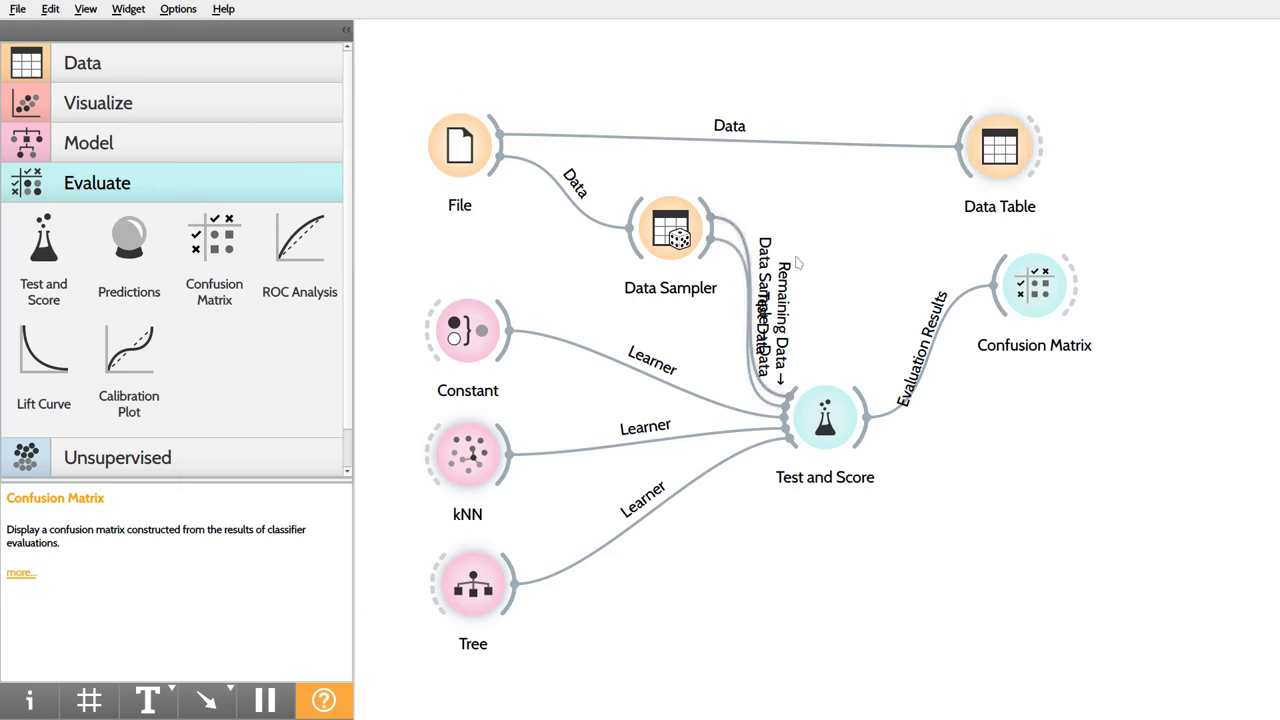
Step: Add a ROC Analysis widget below Confusion Matrix, feed it the Evaluation Results from Test and Score, and open it
{"action": "left_click_drag", "start_coordinate": [299, 240], "coordinate": [1004, 415]}
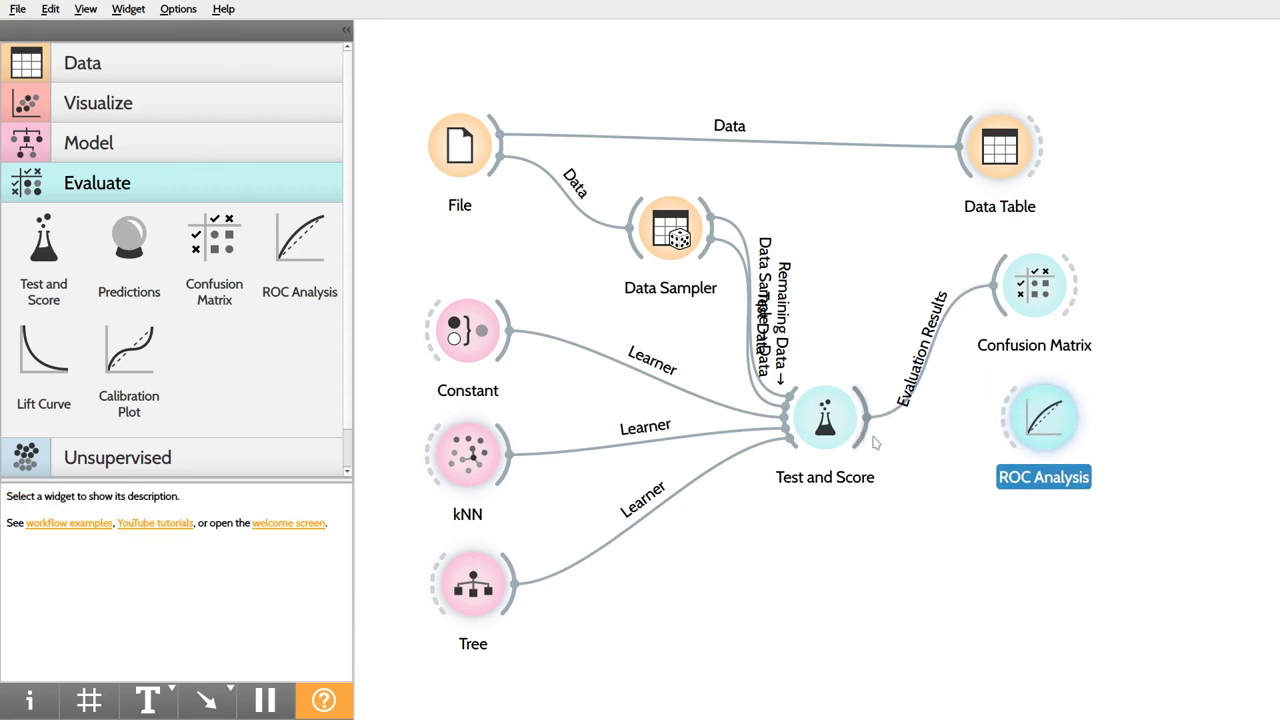
{"action": "left_click_drag", "start_coordinate": [866, 437], "coordinate": [1050, 444]}
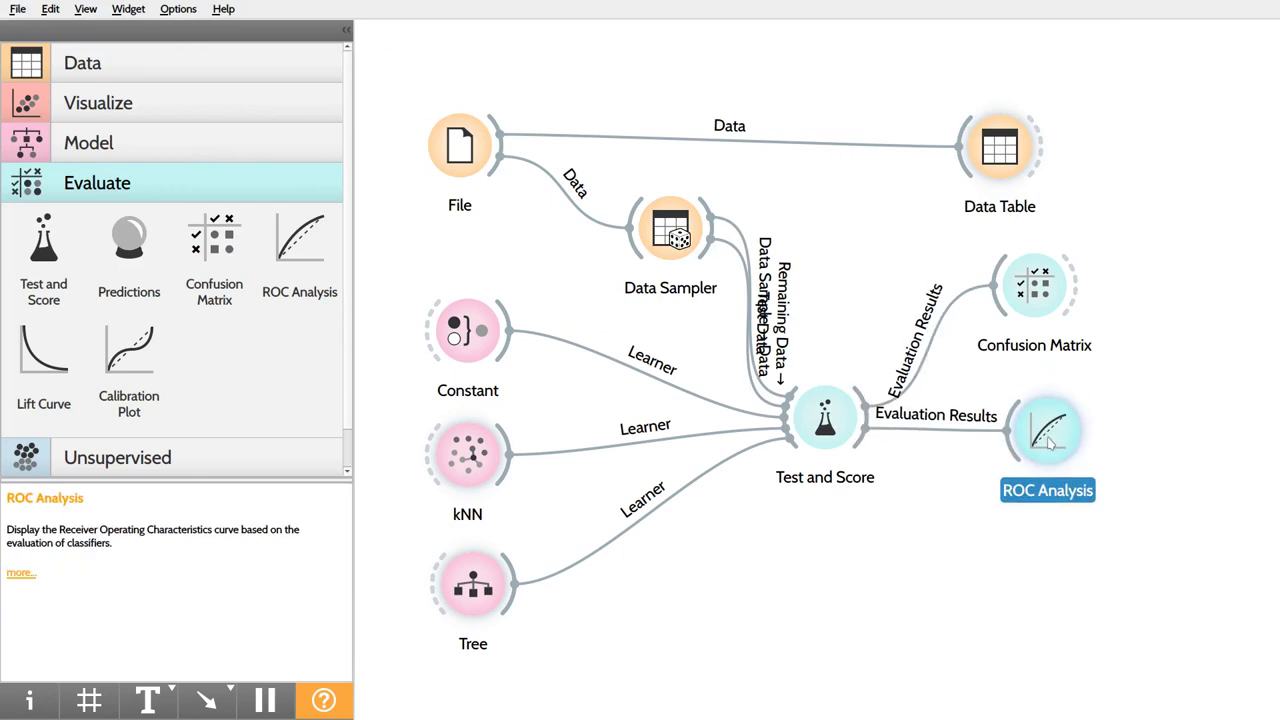
{"action": "double_click", "coordinate": [1043, 430]}
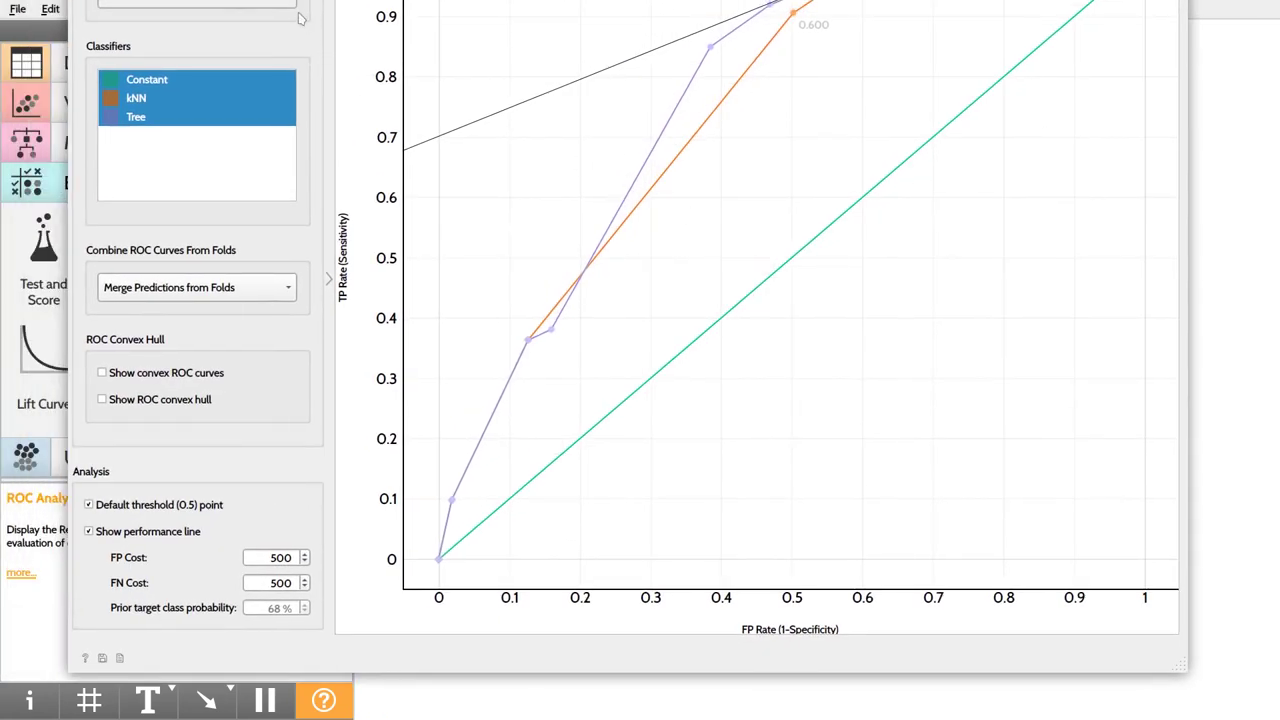
Step: Switch the ROC plot to the other target class and inspect the kNN and Tree thresholds along the steep start of their curves
{"action": "left_click", "coordinate": [274, 4]}
{"action": "left_click", "coordinate": [137, 16]}
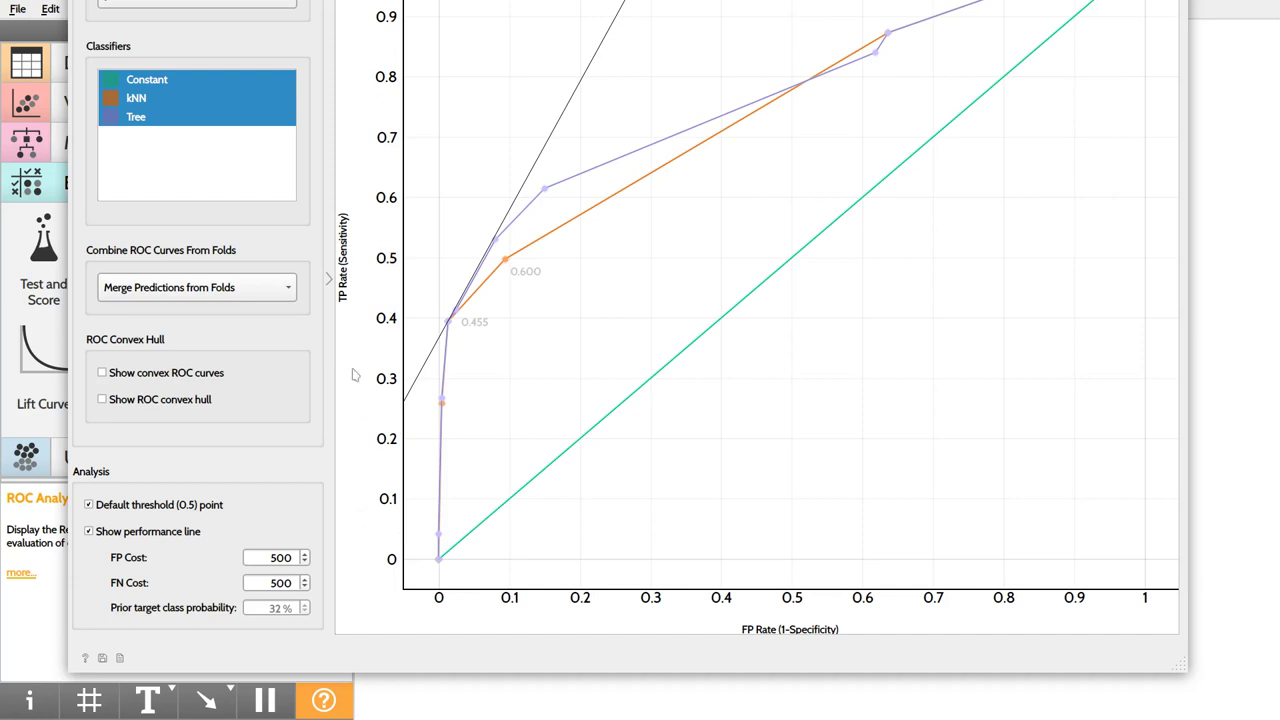
{"action": "mouse_move", "coordinate": [443, 342]}
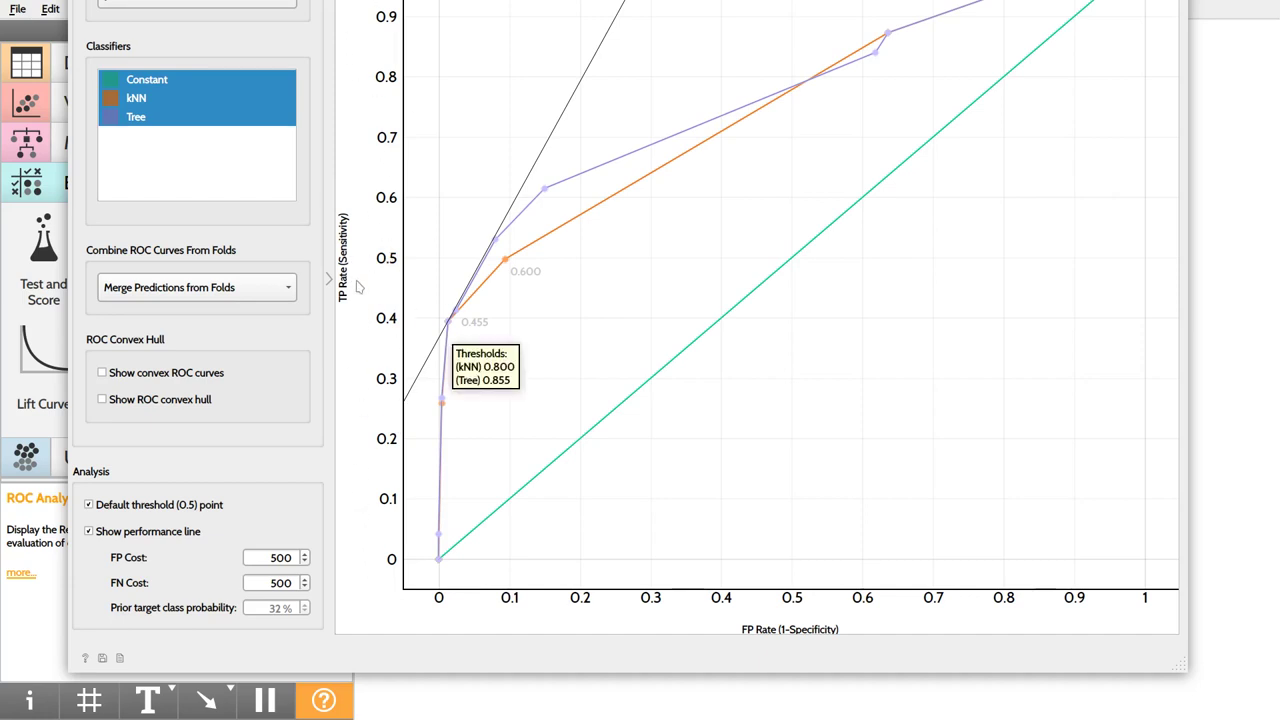